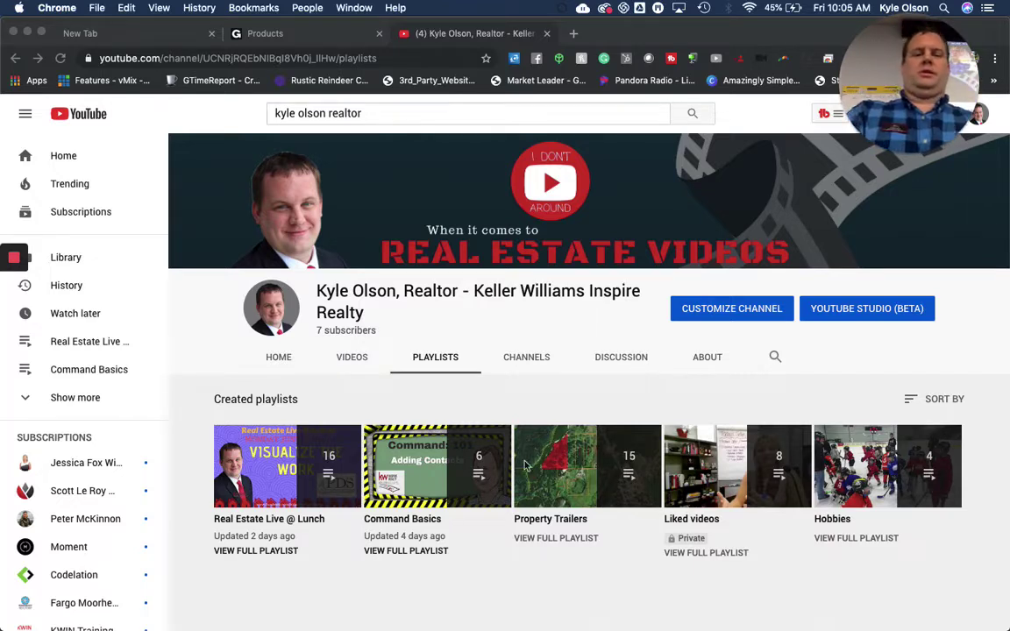
From the empty new tab, use Chrome's three-dot menu to open a New Incognito Window
left_click(97, 35)
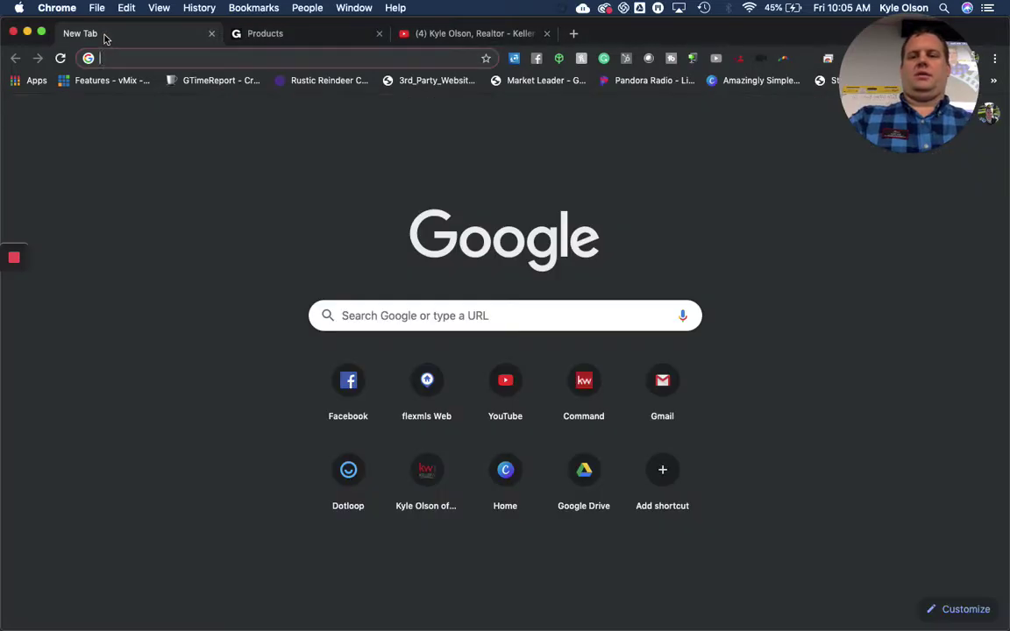
left_click(954, 31)
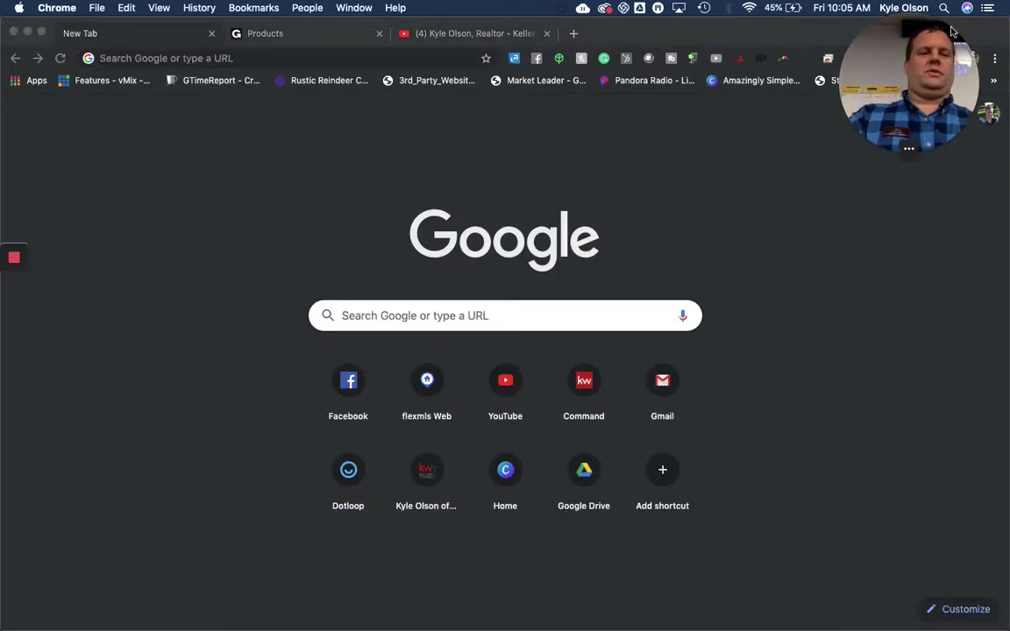
left_click_drag(762, 34, 788, 40)
left_click_drag(912, 66, 899, 66)
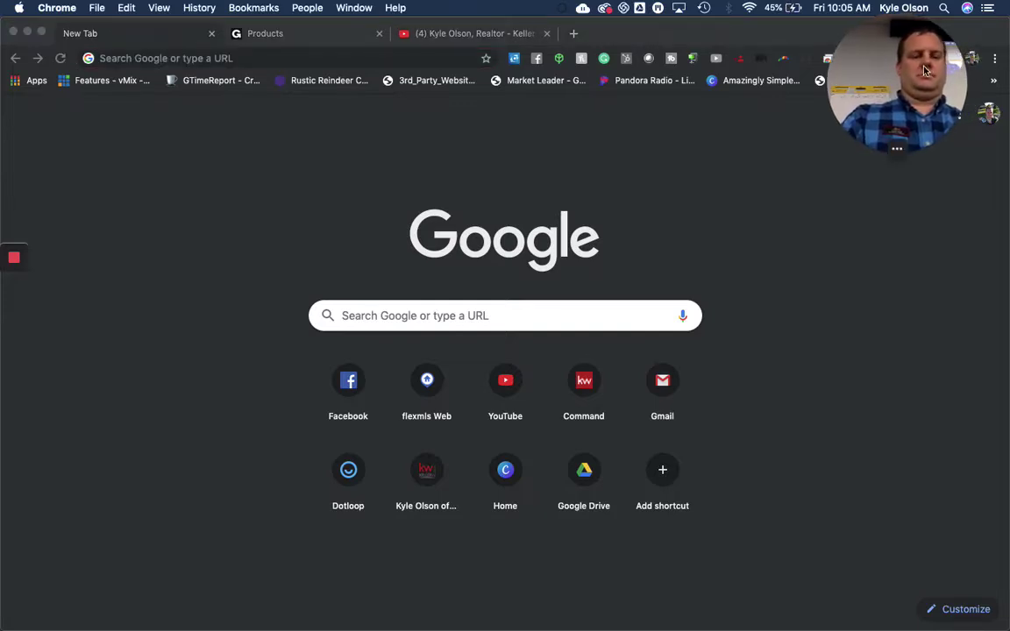
left_click(996, 59)
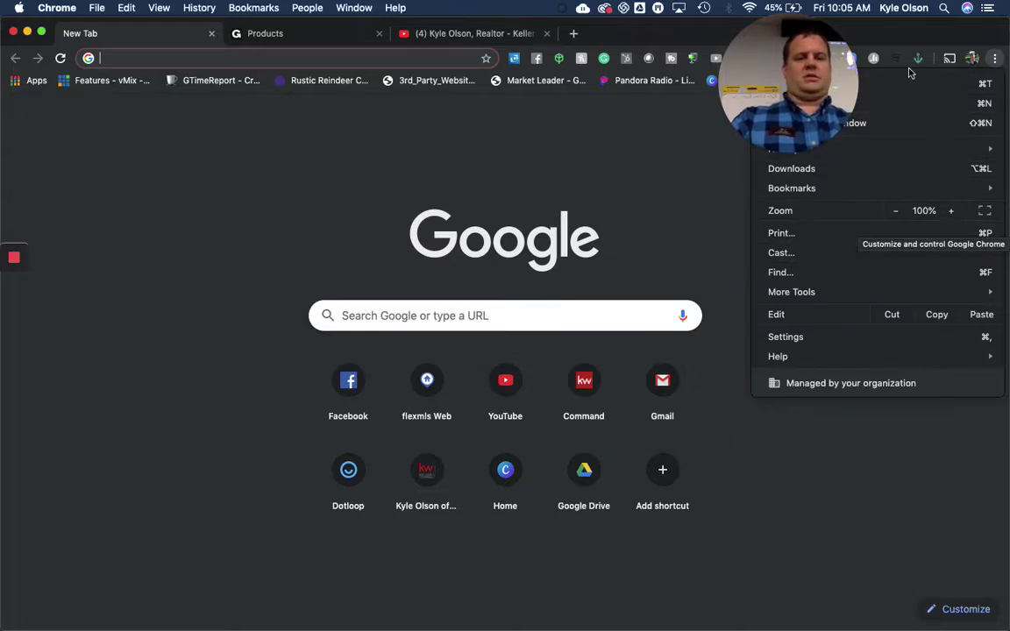
left_click_drag(824, 73, 729, 75)
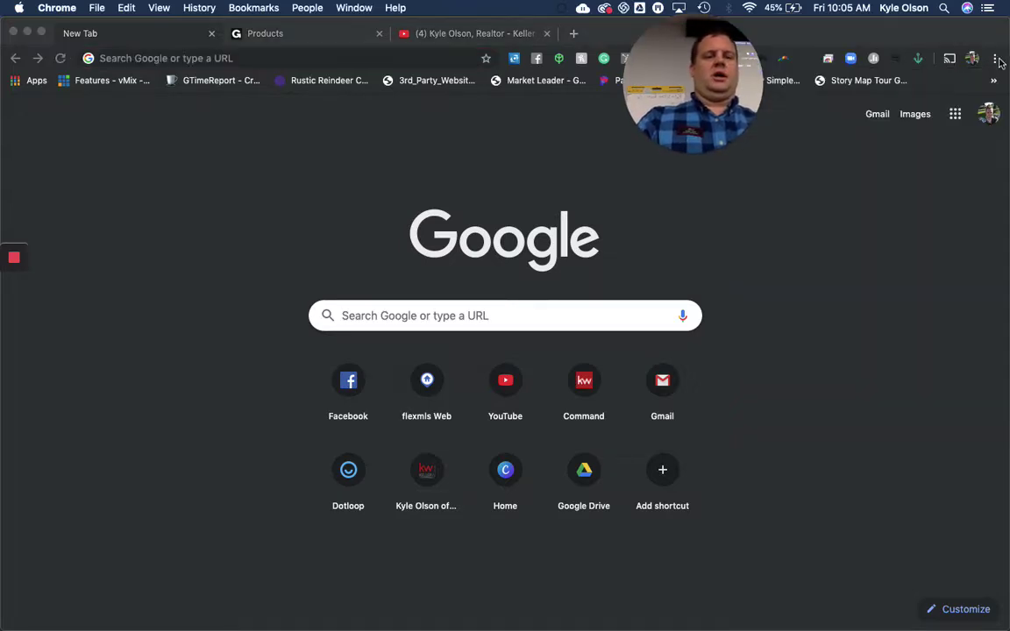
left_click(997, 60)
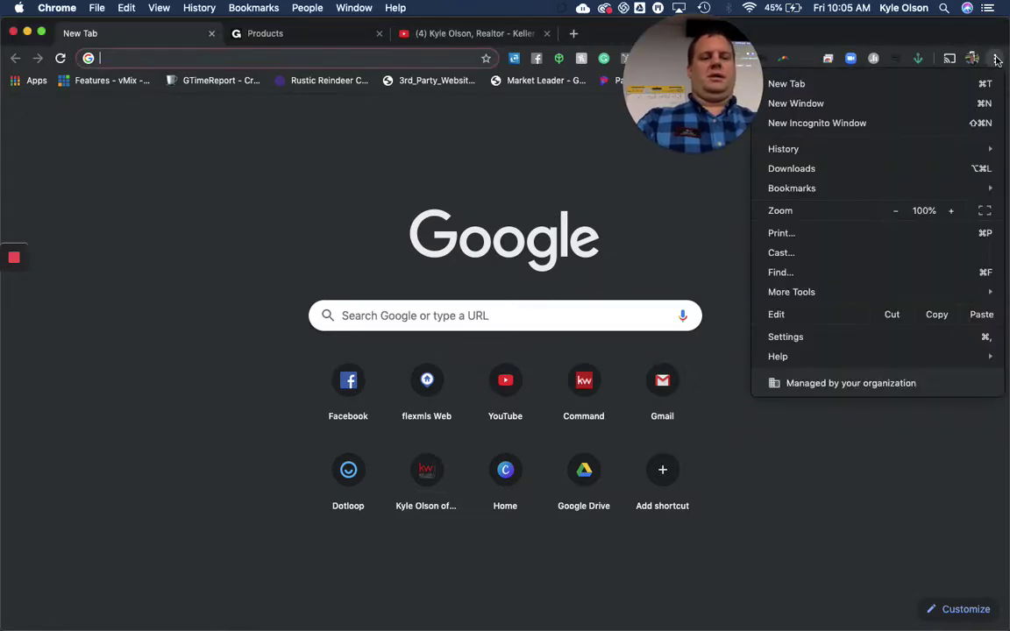
left_click(934, 124)
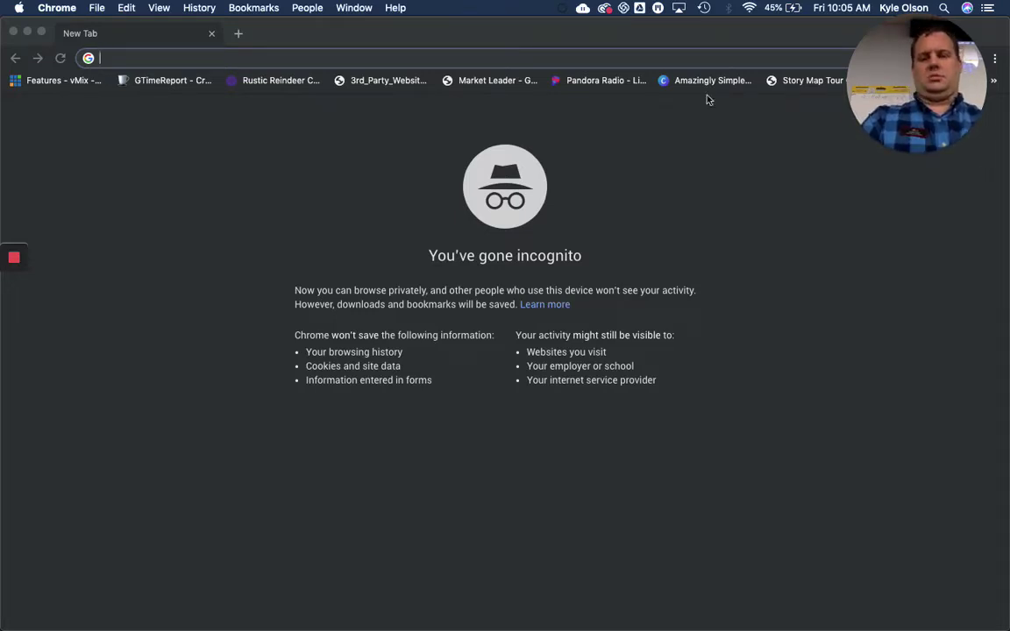
Load agent.kw.com and sign in to Keller Cloud with the saved autofill login
left_click(604, 62)
type("agent")
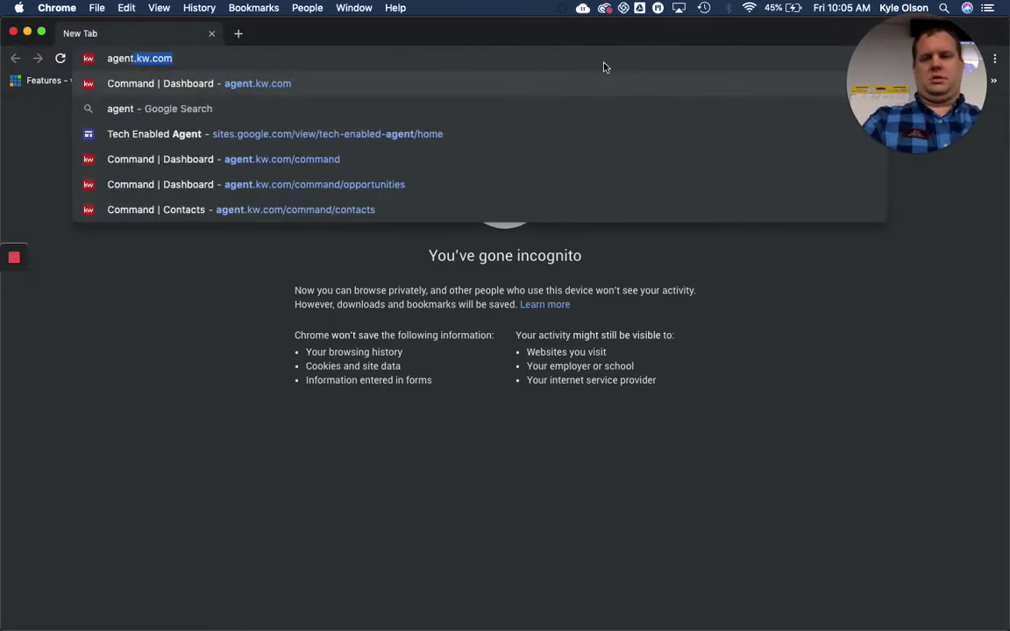
key("Return")
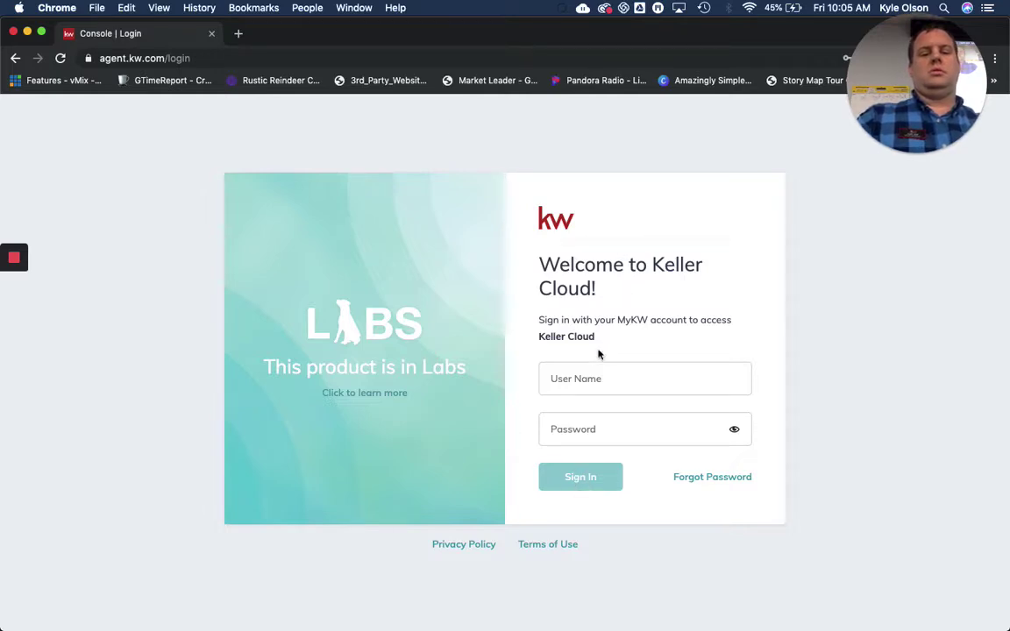
left_click(585, 378)
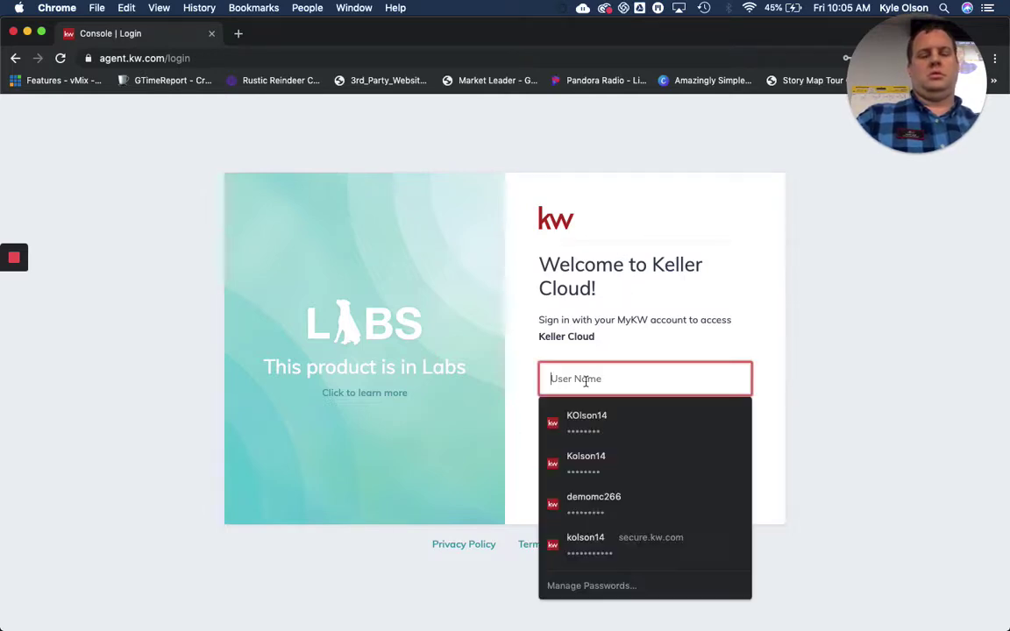
left_click(654, 419)
left_click(575, 488)
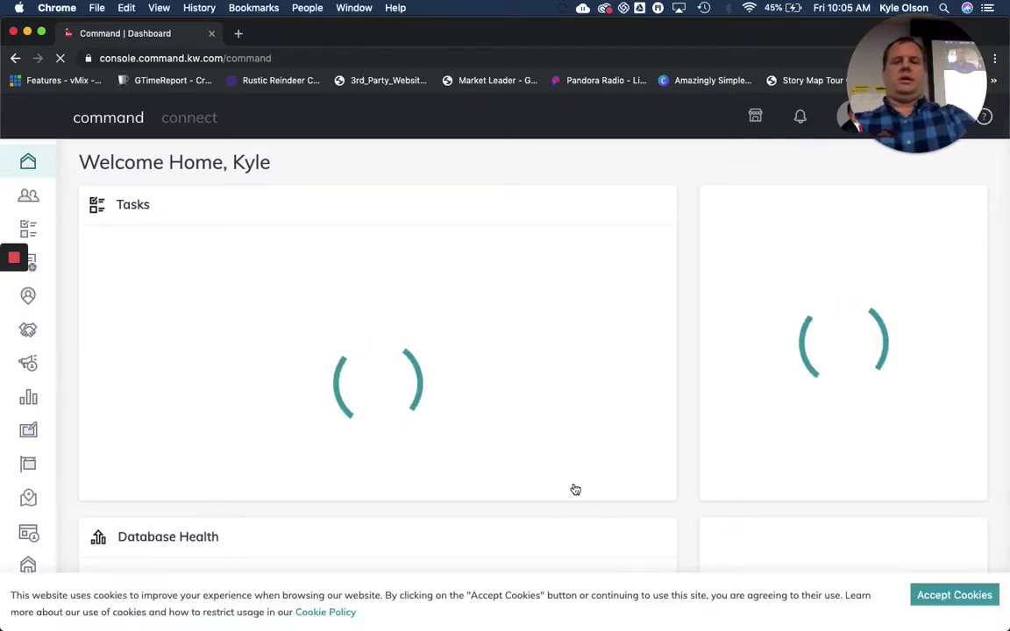
Accept cookies, open the Sites landing pages list and launch the Kelle Guides for agent sites
left_click(945, 599)
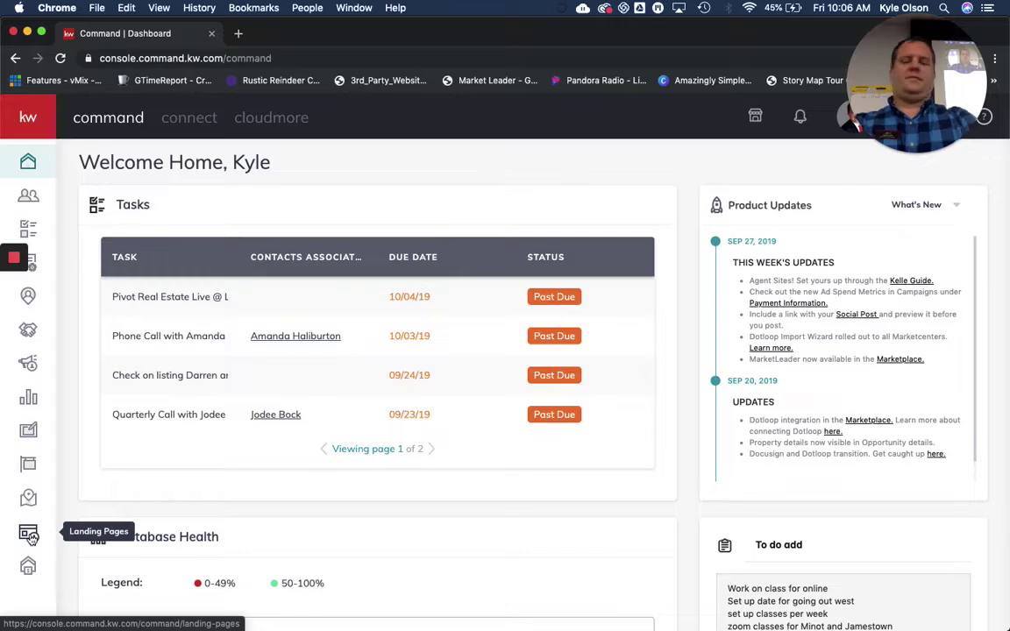
left_click(29, 535)
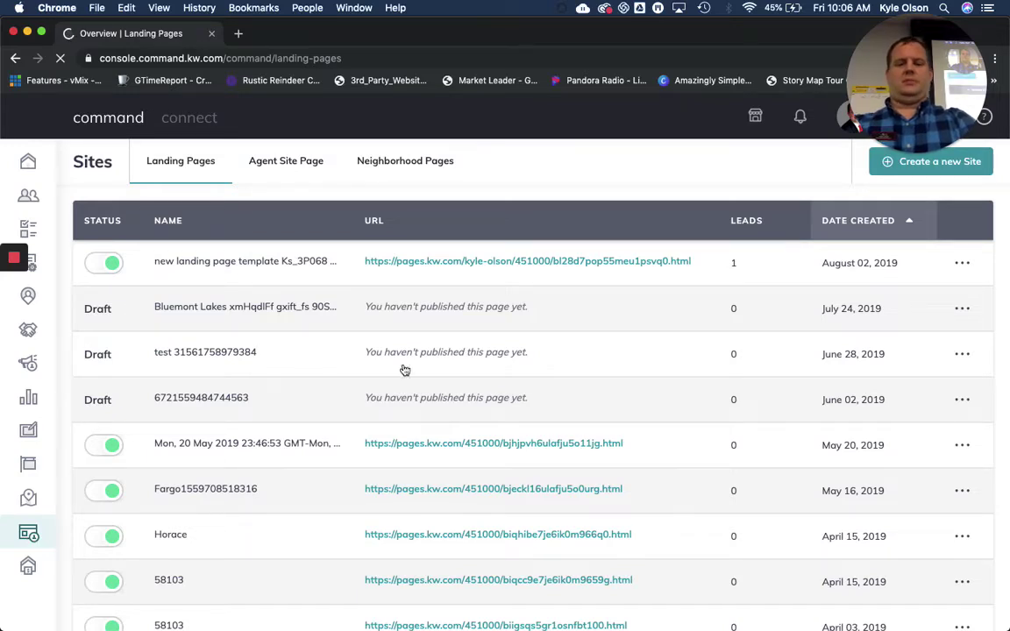
scroll(538, 419, "down", 3)
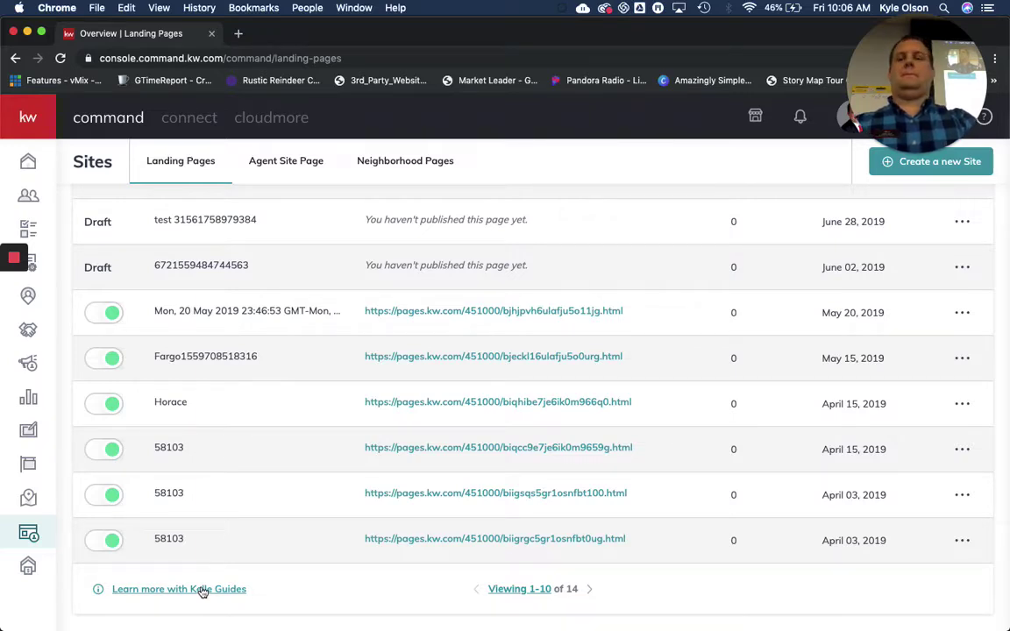
left_click(202, 591)
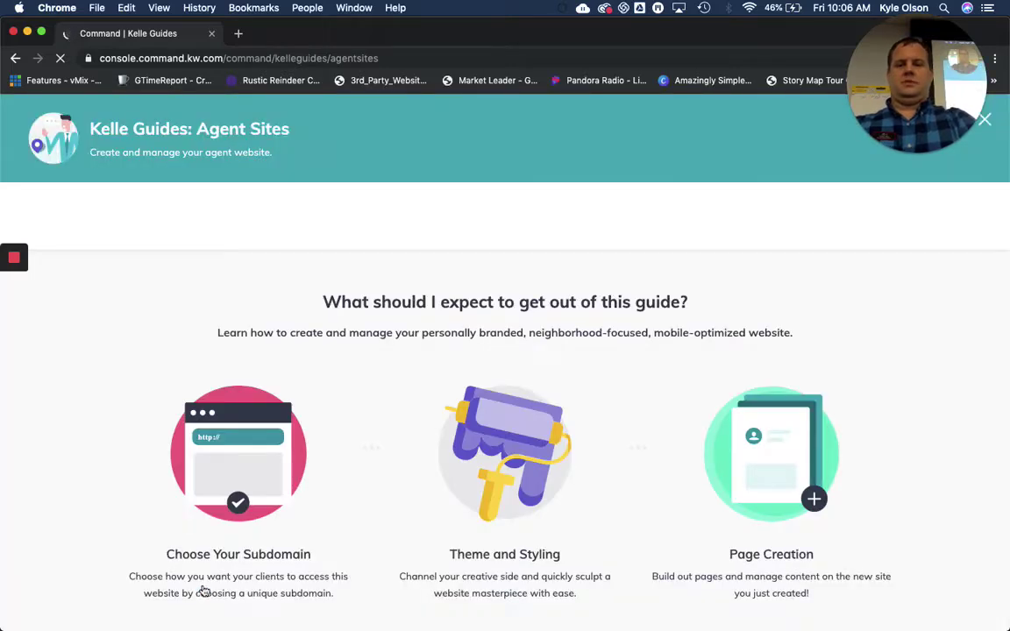
Start the guide with Get Started!, review the fargo.kw.com Subdomain panel, then go back
scroll(462, 487, "down", 2)
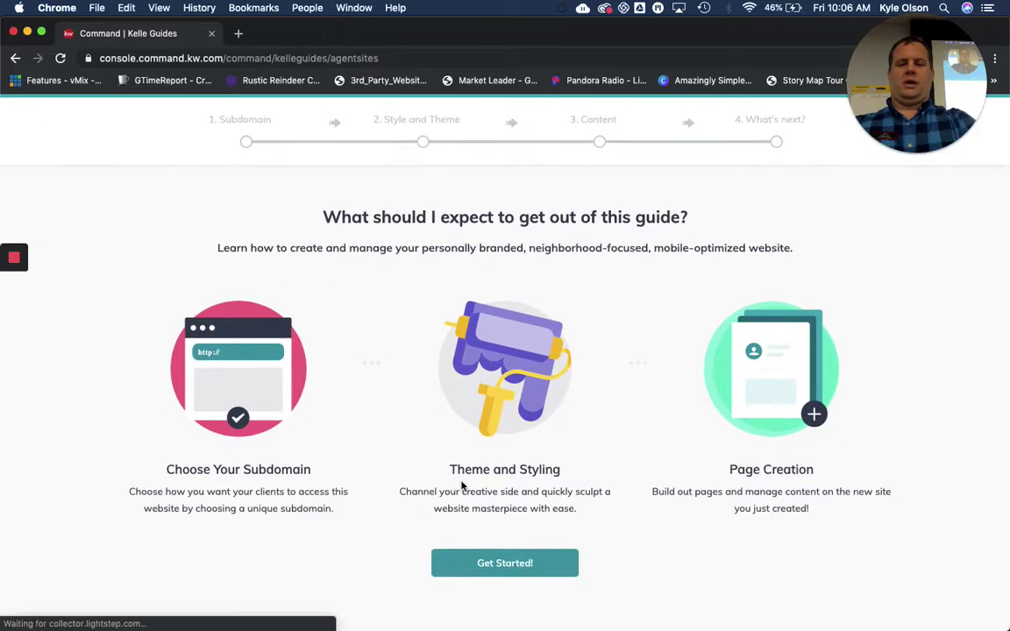
scroll(462, 487, "down", 1)
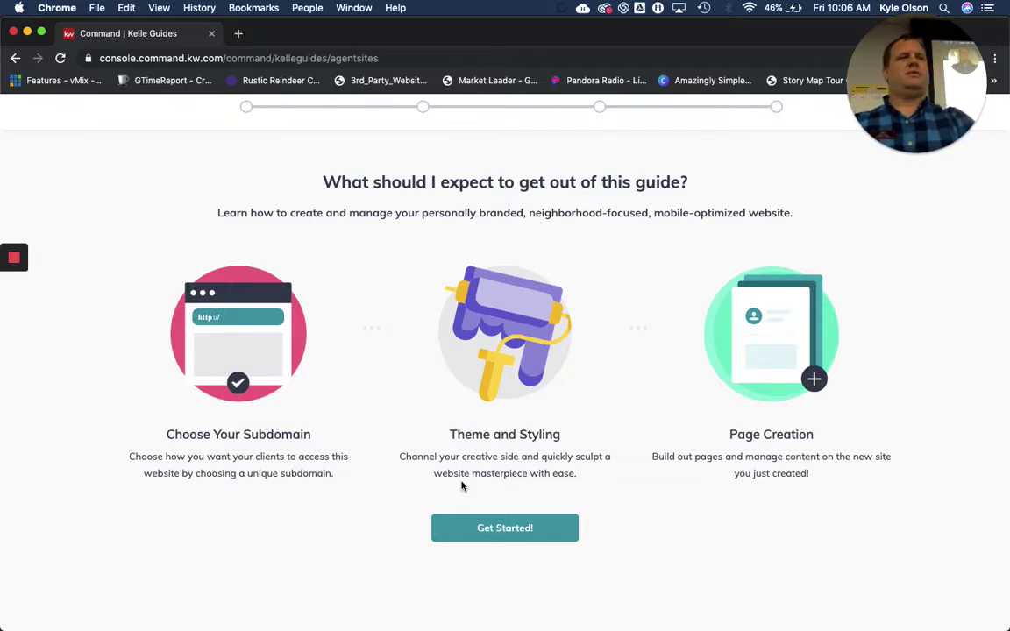
left_click(502, 530)
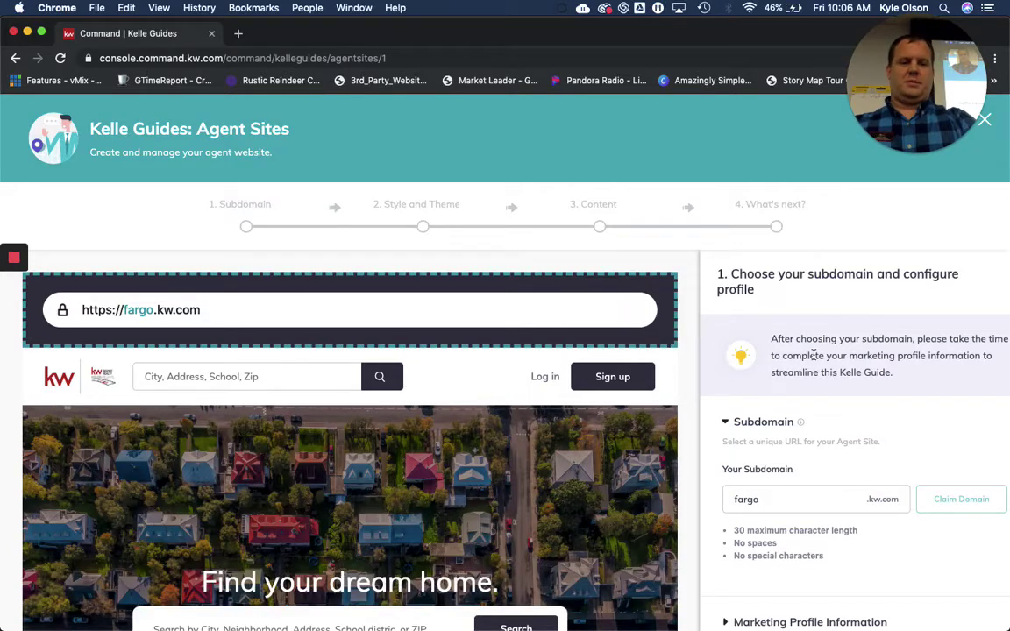
scroll(825, 356, "down", 2)
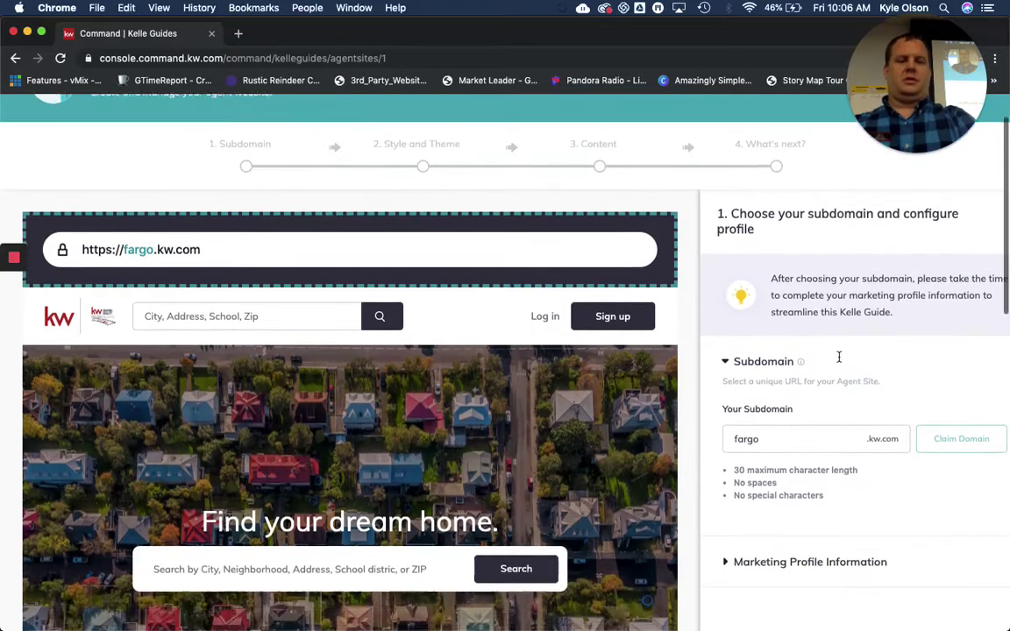
scroll(839, 357, "down", 2)
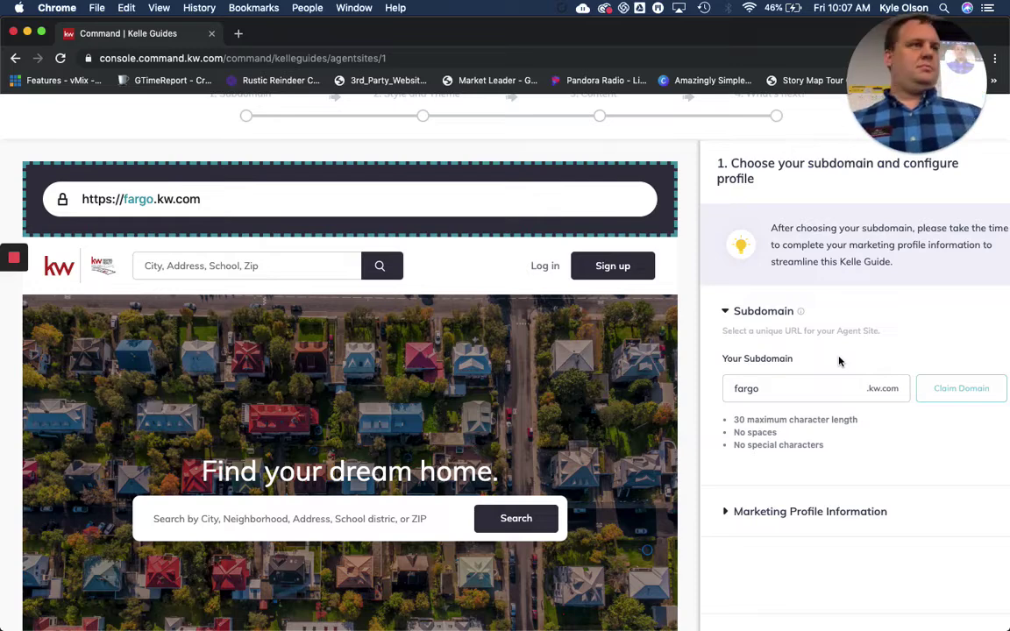
scroll(316, 179, "up", 3)
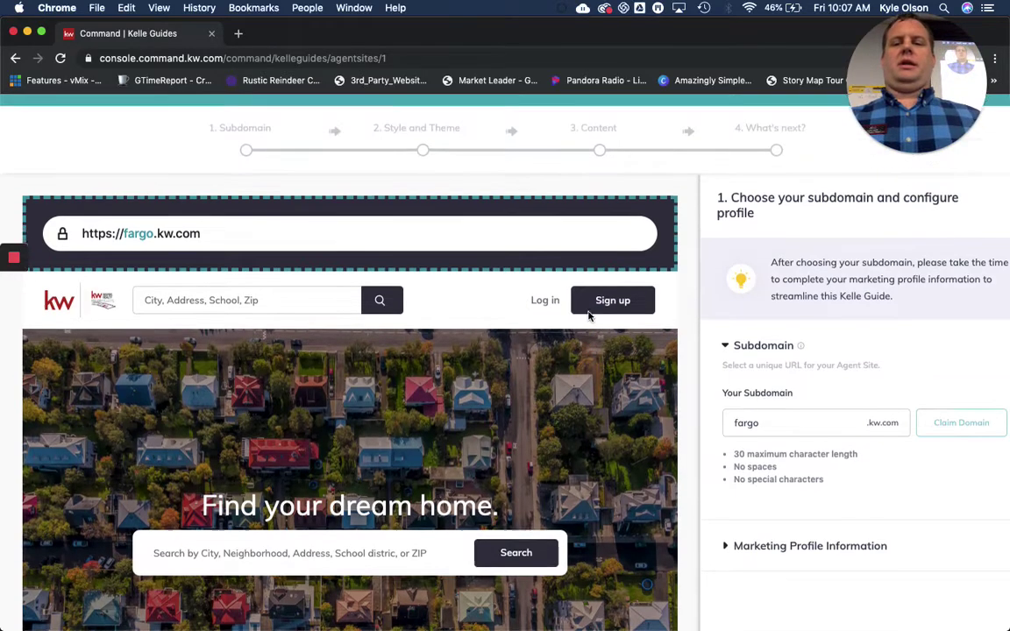
left_click(15, 58)
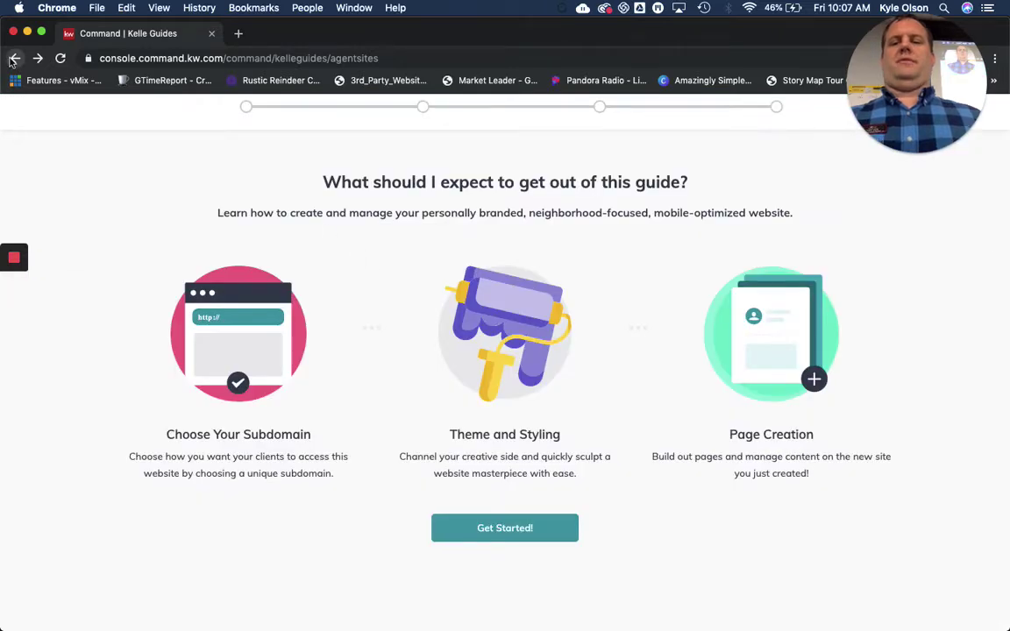
Return to the Sites list, reopen the Agent Sites Kelle Guide and restart it at Choose your subdomain
left_click(15, 58)
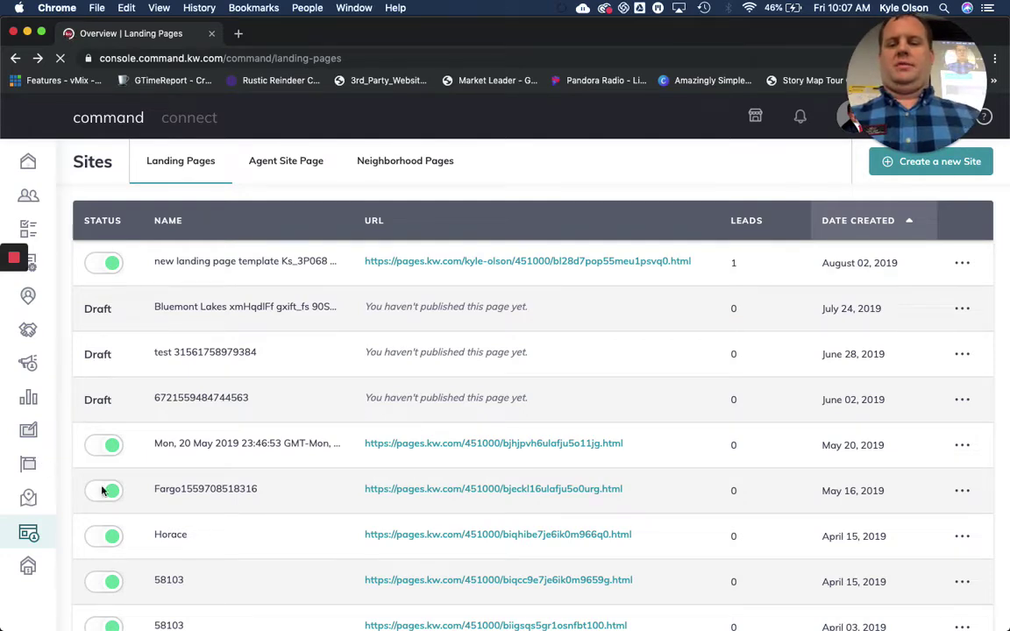
scroll(696, 331, "down", 3)
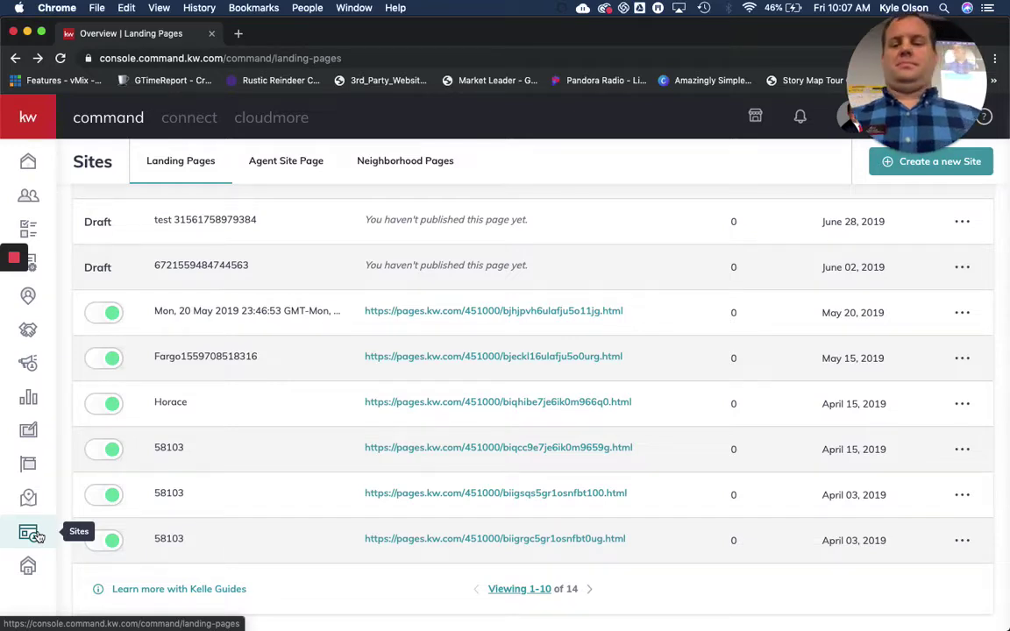
left_click(29, 533)
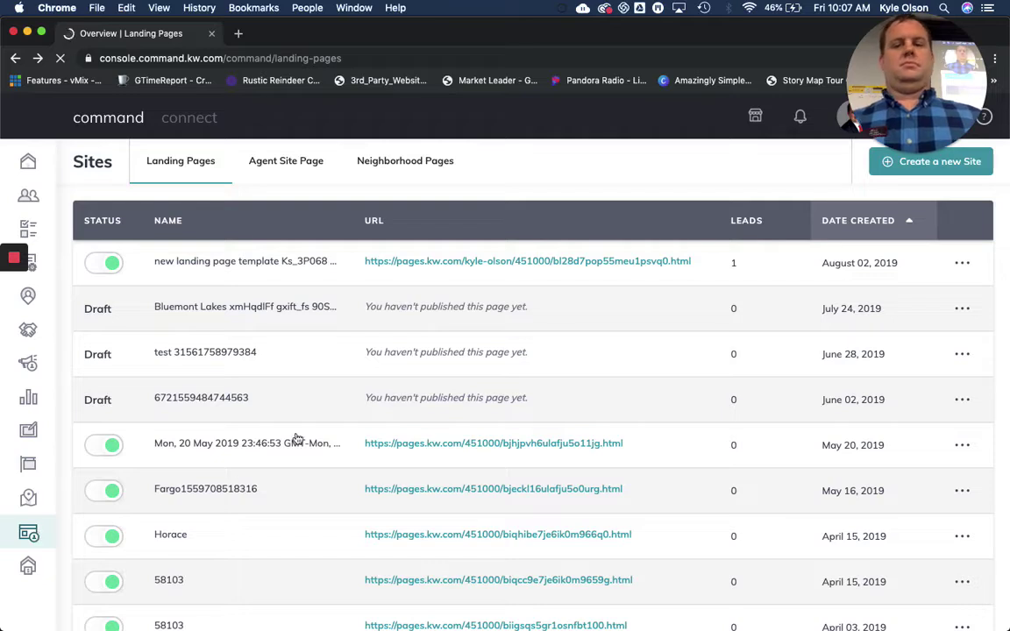
scroll(251, 186, "down", 3)
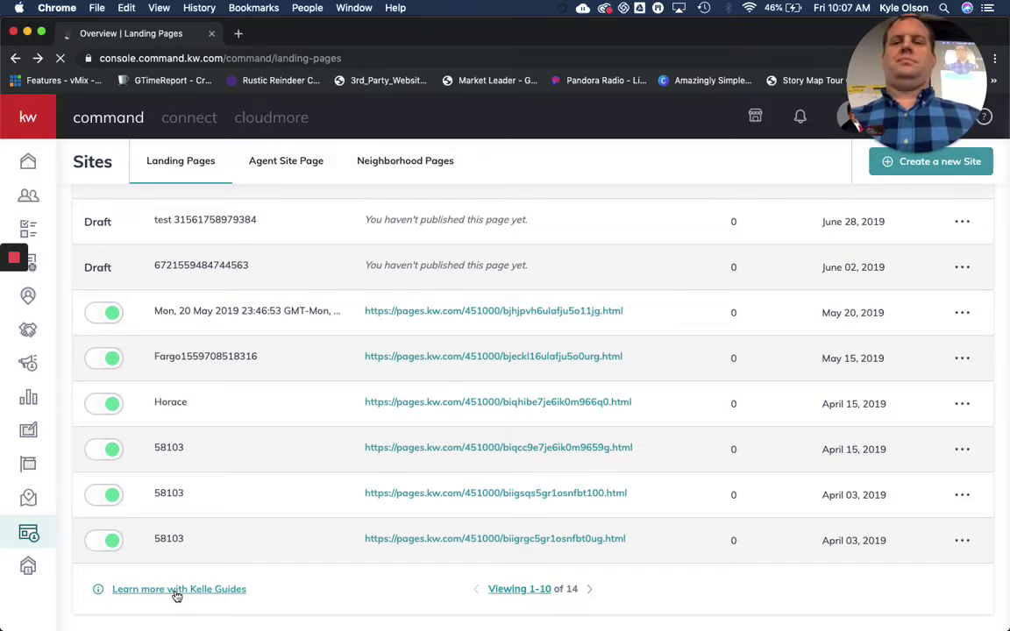
left_click(177, 593)
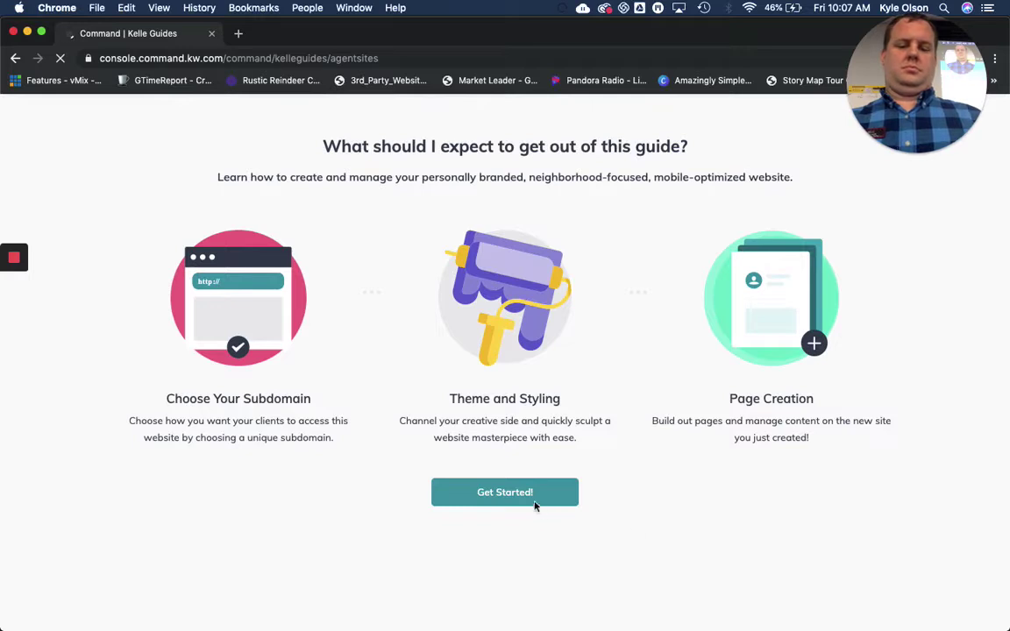
left_click(526, 492)
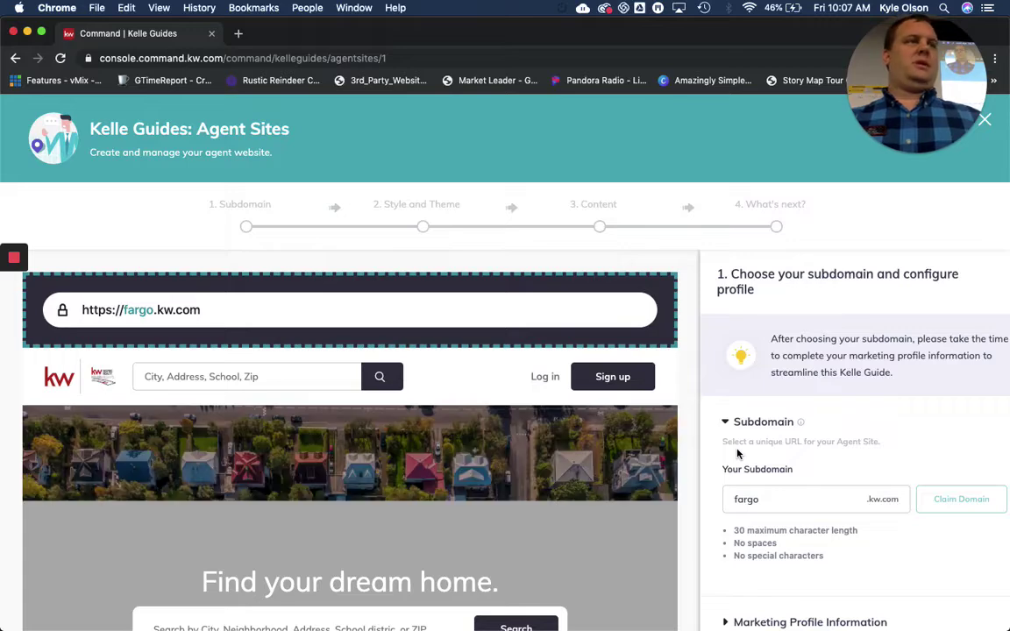
Go over the Subdomain section, where fargo is the subdomain, matching the fargo.kw.com preview
scroll(738, 454, "down", 2)
scroll(737, 454, "up", 1)
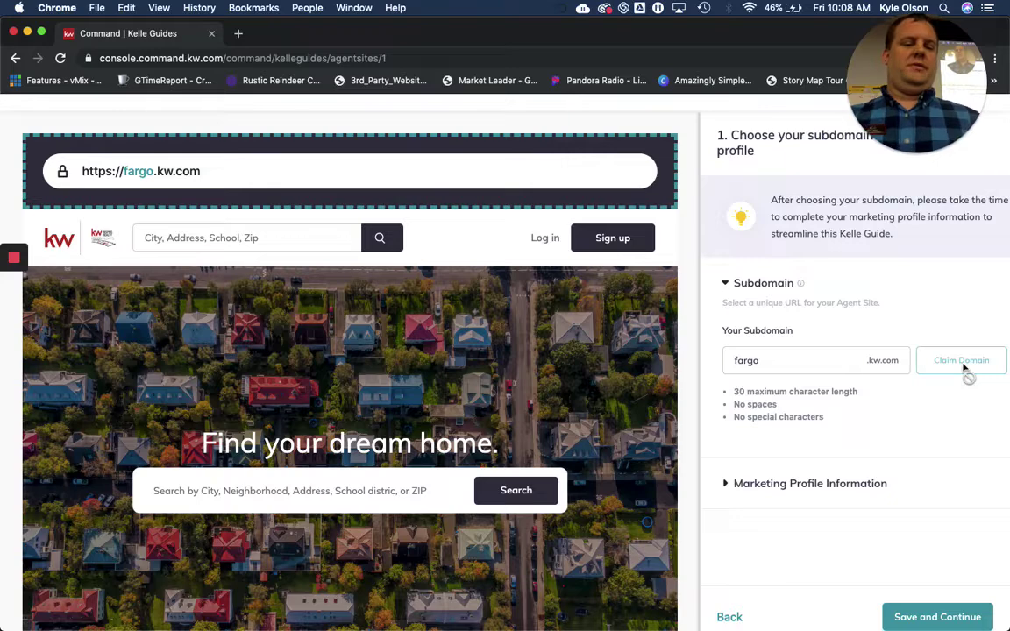
scroll(965, 368, "down", 3)
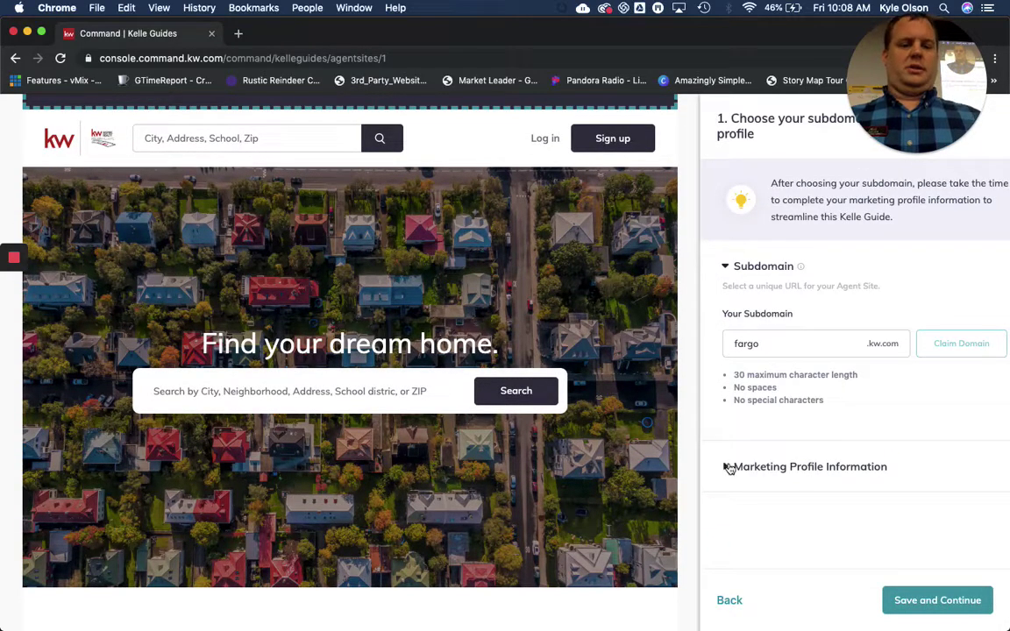
Expand Marketing Profile Information and review the headshot, DBA and team logos, and five social media URLs
left_click(727, 468)
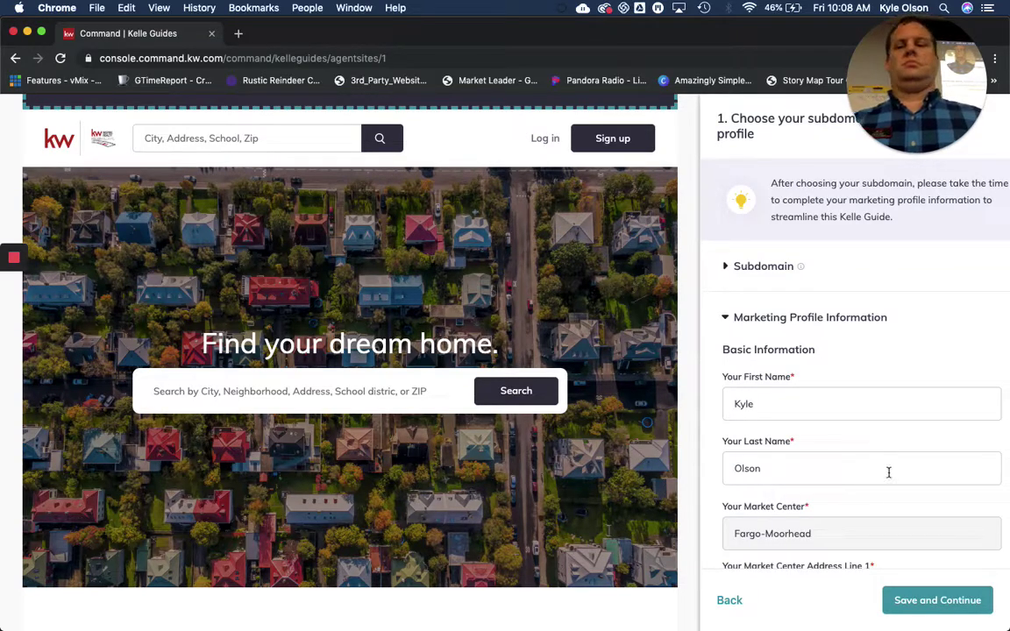
scroll(895, 478, "down", 1)
scroll(896, 478, "up", 1)
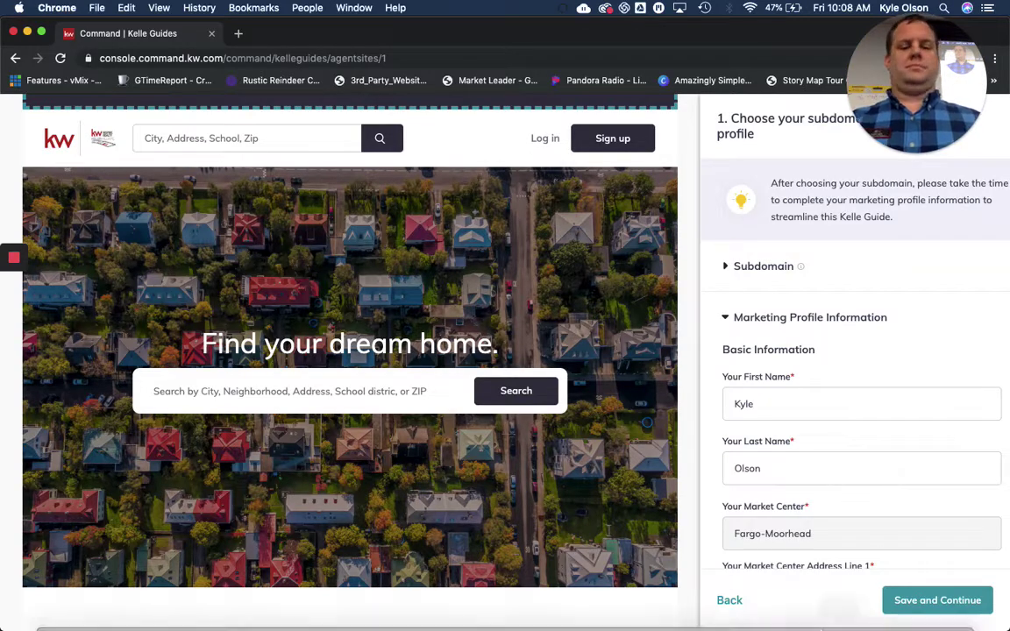
scroll(821, 429, "down", 2)
scroll(822, 428, "down", 3)
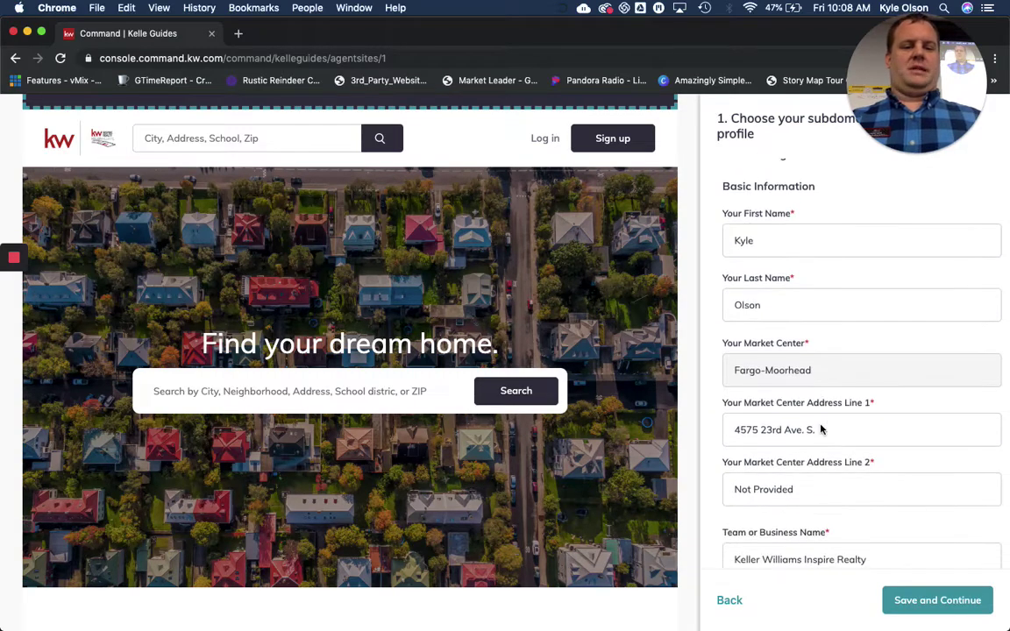
scroll(866, 451, "down", 2)
scroll(866, 451, "down", 2)
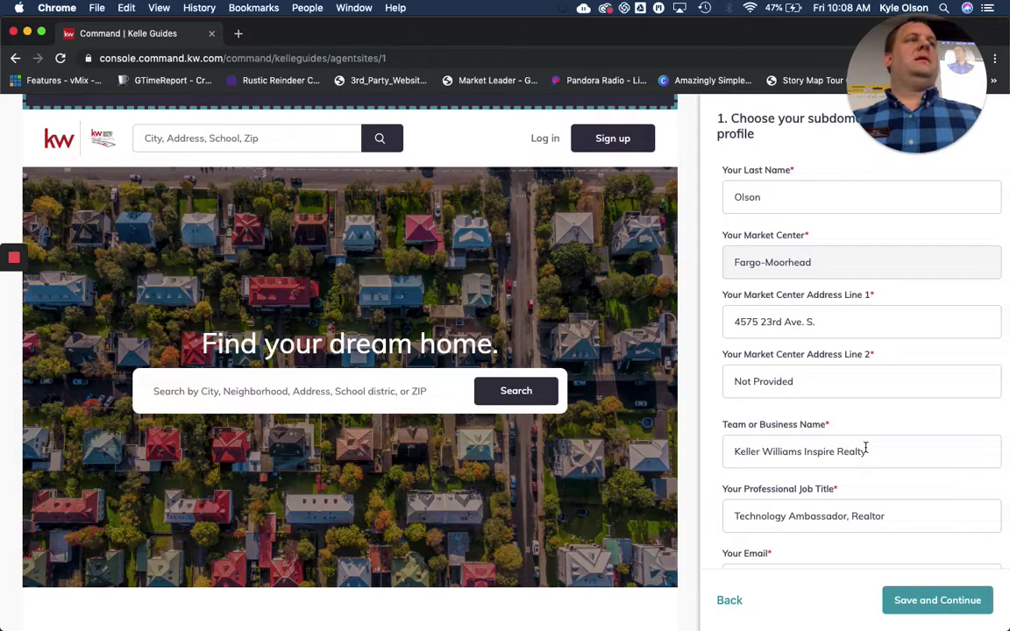
scroll(866, 447, "down", 8)
scroll(865, 447, "down", 2)
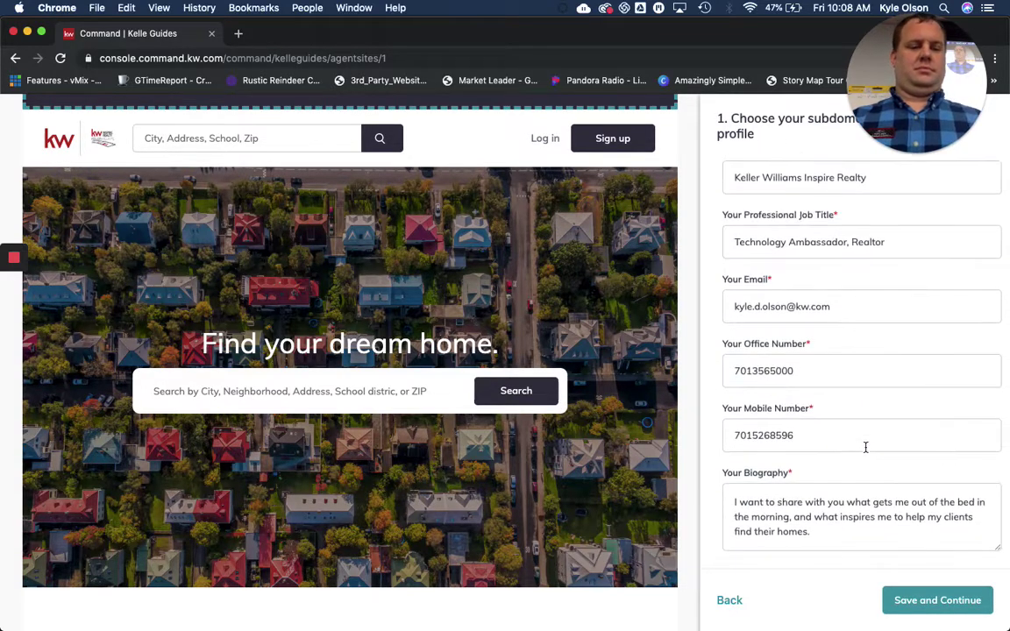
scroll(866, 451, "down", 1)
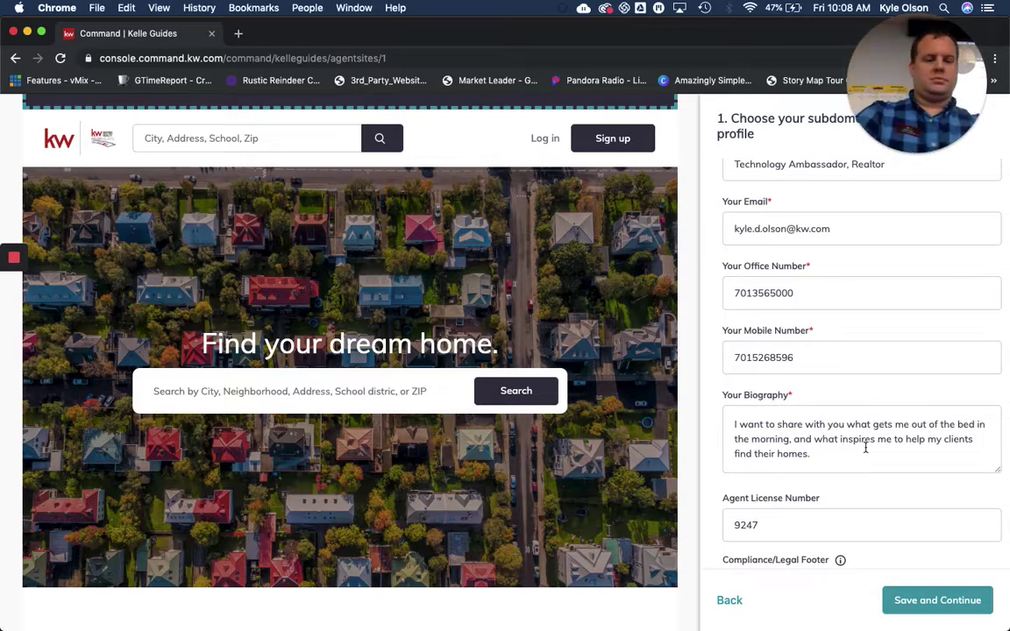
scroll(865, 447, "down", 10)
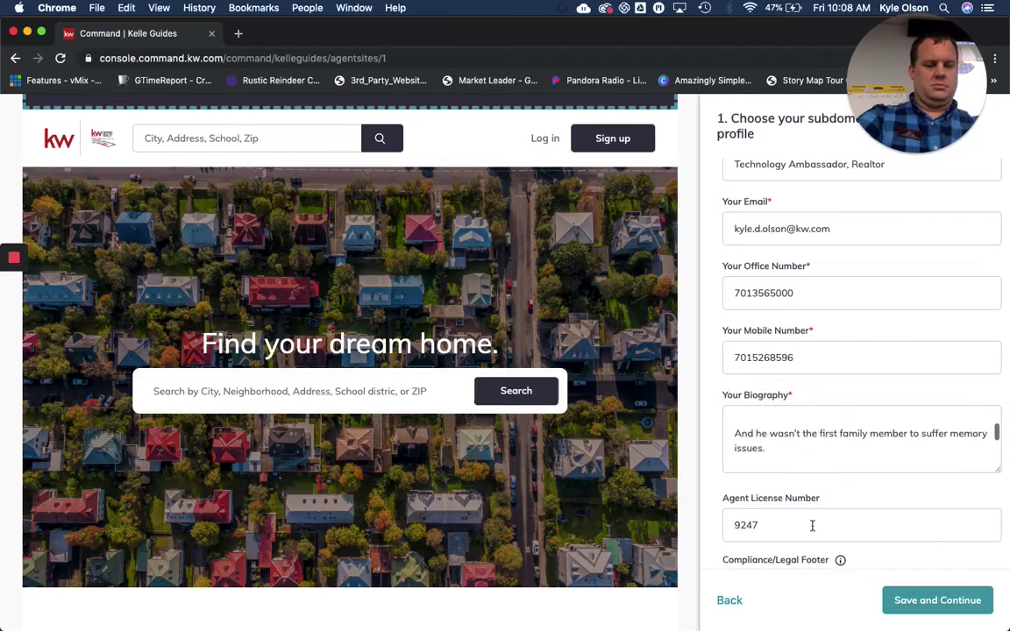
scroll(812, 524, "down", 1)
scroll(812, 523, "down", 5)
scroll(812, 524, "down", 3)
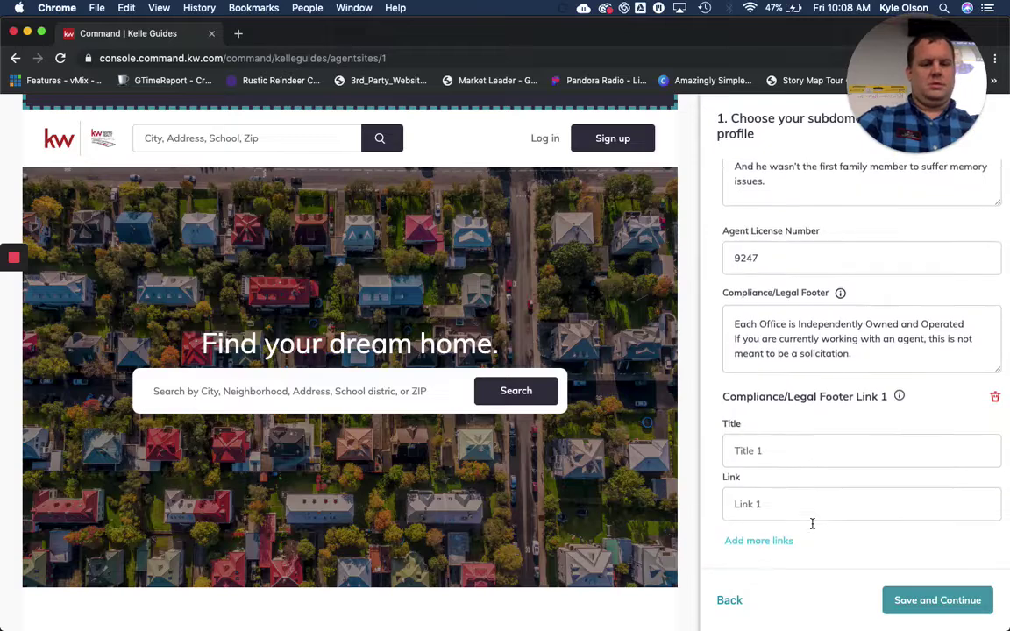
scroll(812, 526, "up", 4)
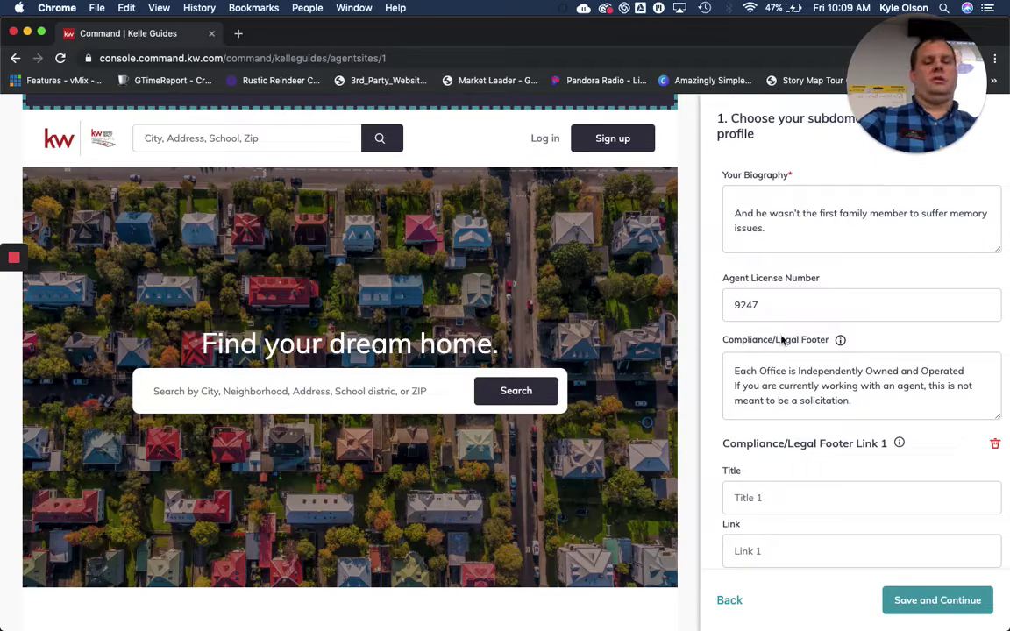
scroll(795, 375, "down", 2)
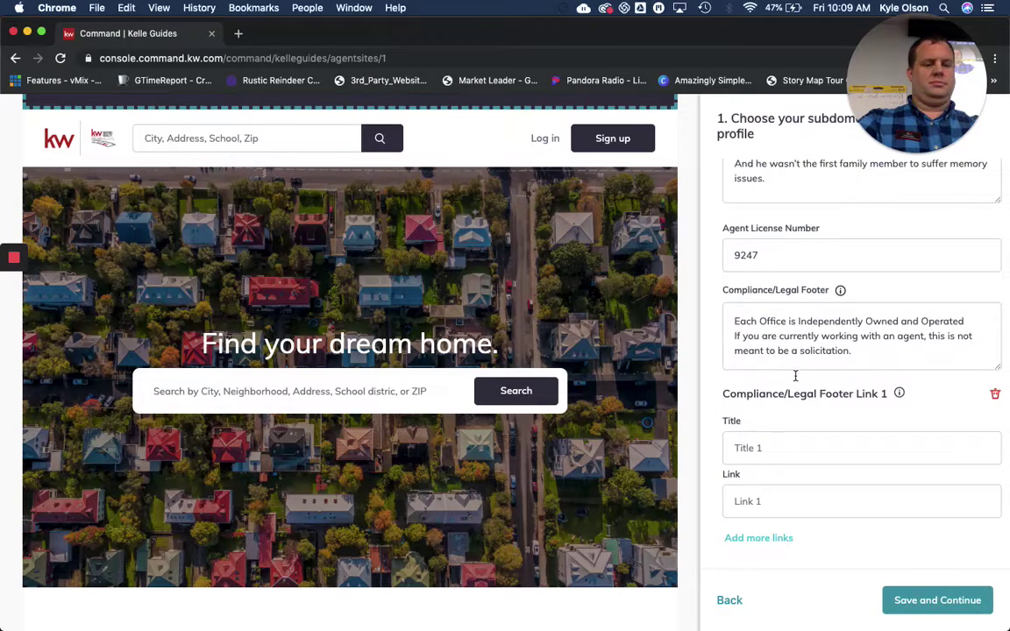
scroll(795, 375, "down", 10)
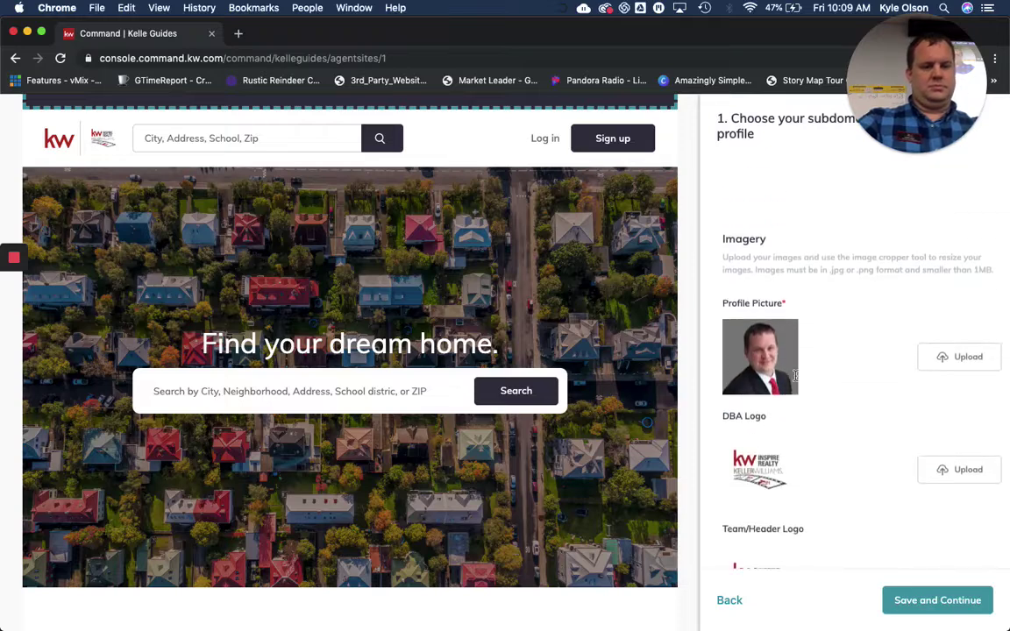
scroll(796, 375, "down", 10)
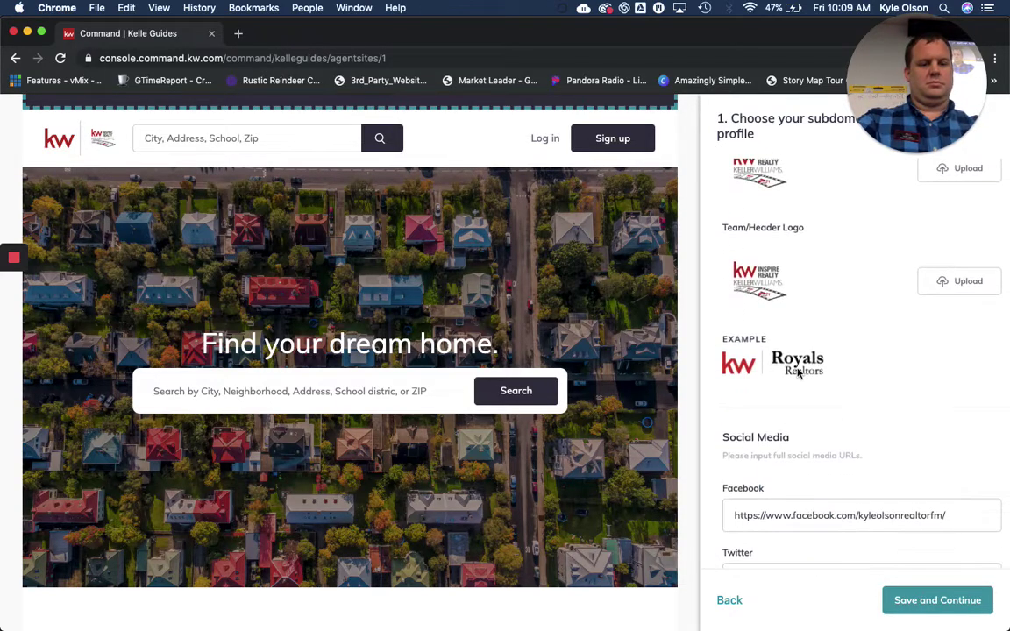
scroll(798, 373, "up", 1)
scroll(798, 374, "up", 2)
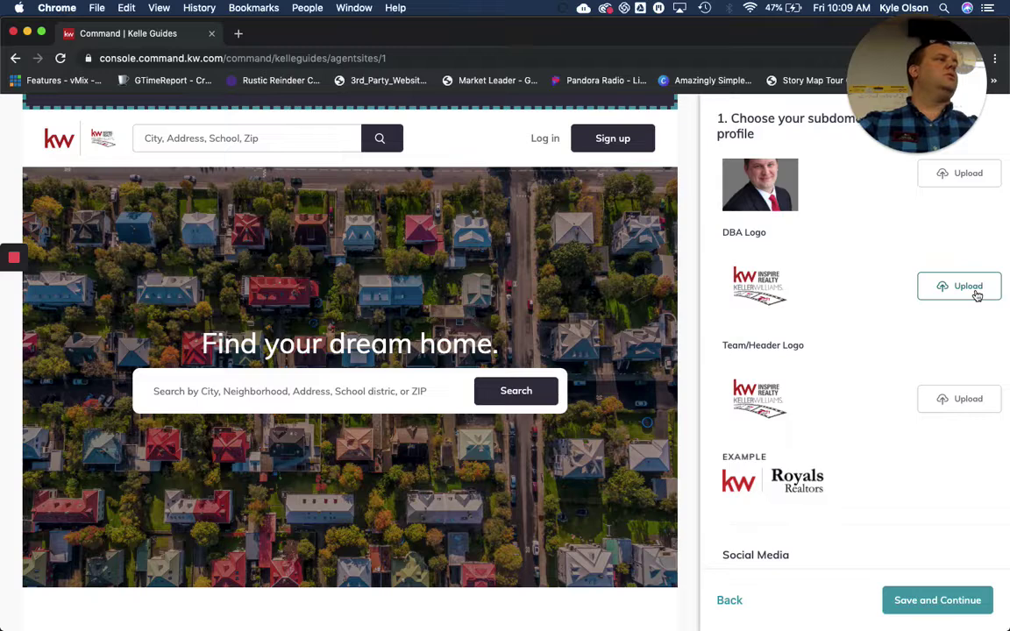
scroll(820, 417, "down", 3)
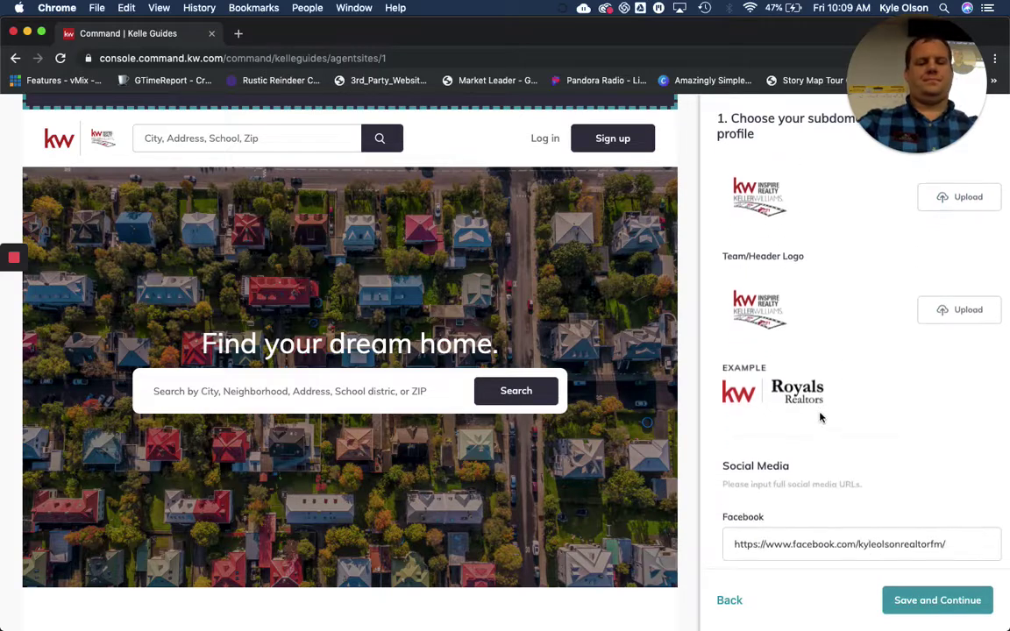
scroll(820, 417, "down", 8)
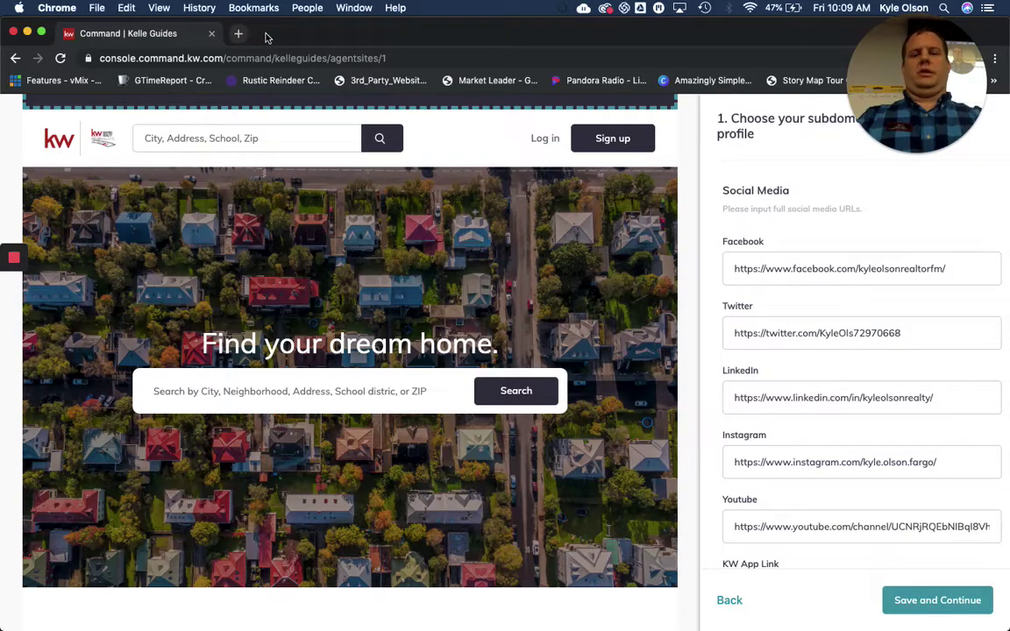
left_click_drag(266, 36, 268, 93)
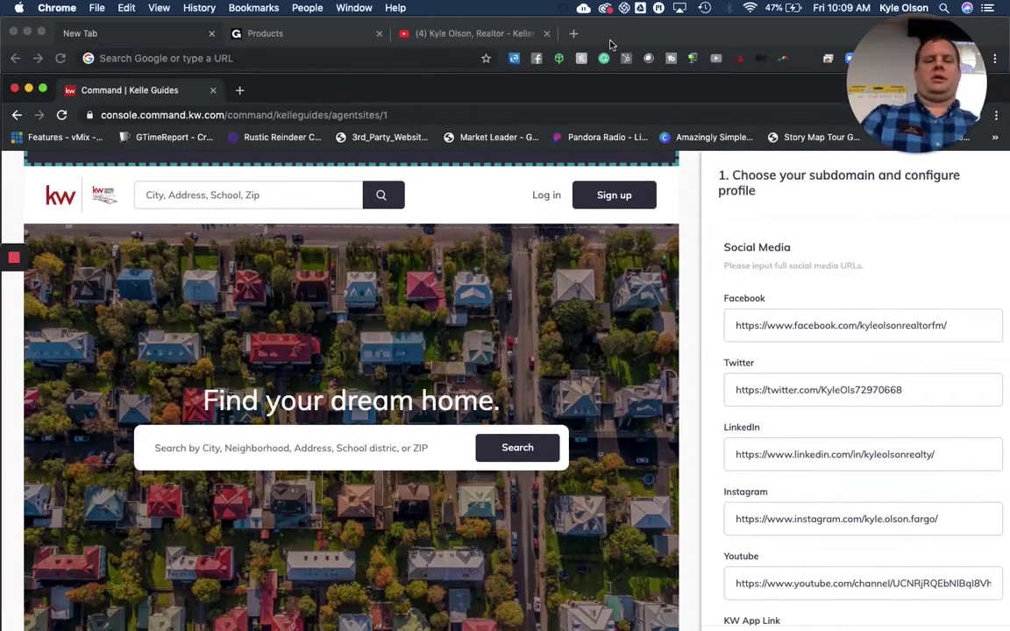
In a new tab, go to facebook.com, open the agent's realtor business page and select its URL
left_click(608, 39)
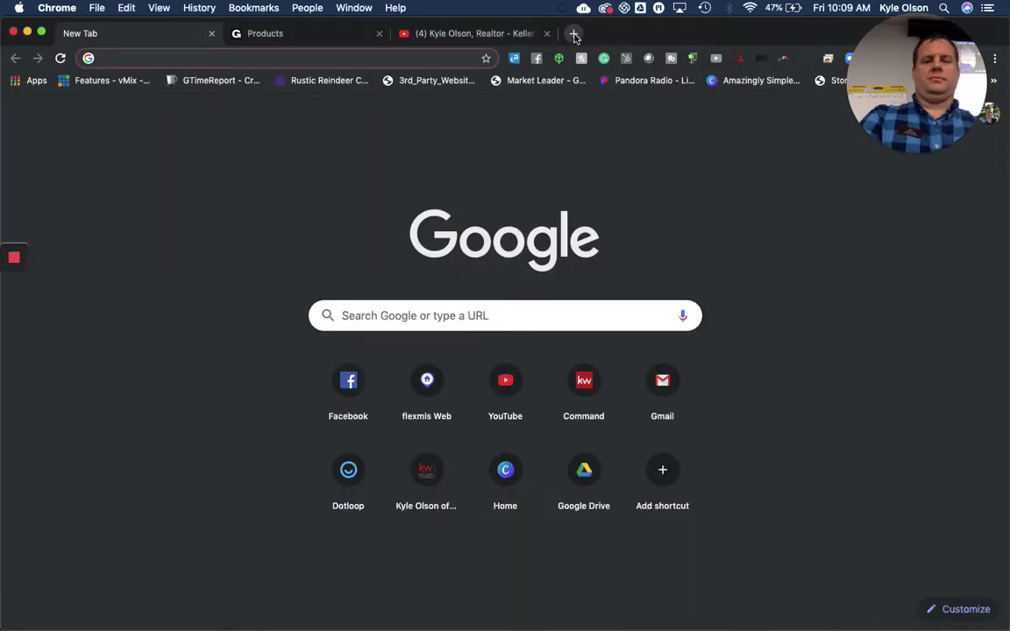
left_click(574, 34)
type("facebook.com")
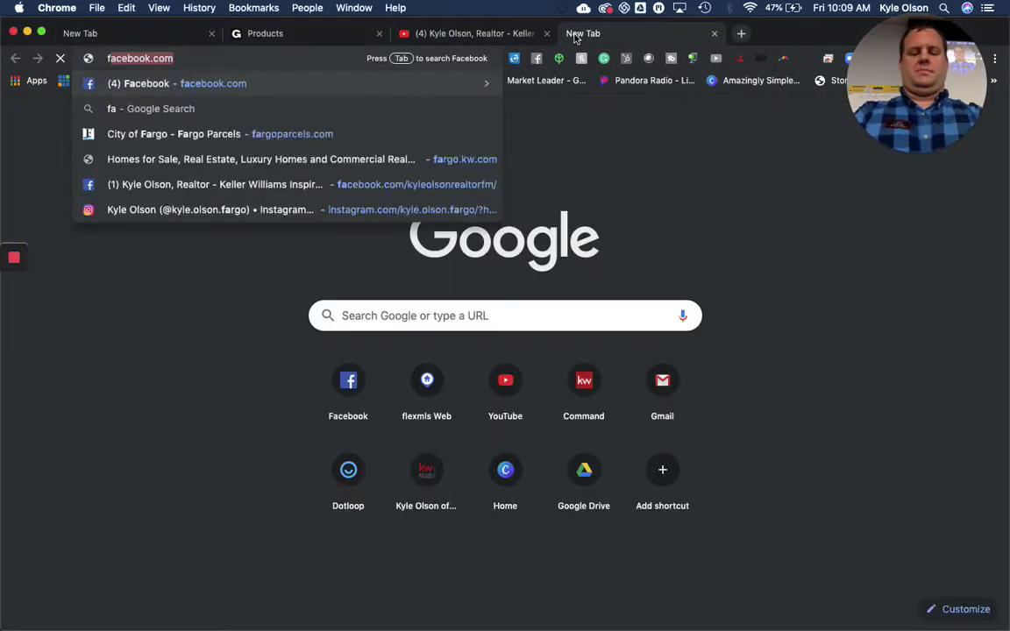
key("Return")
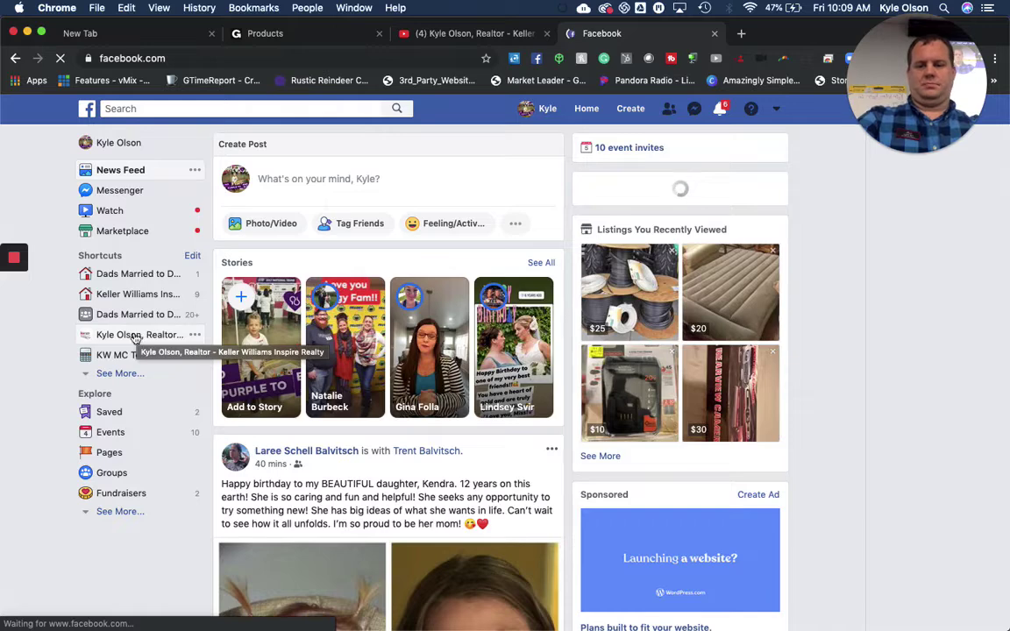
left_click(110, 341)
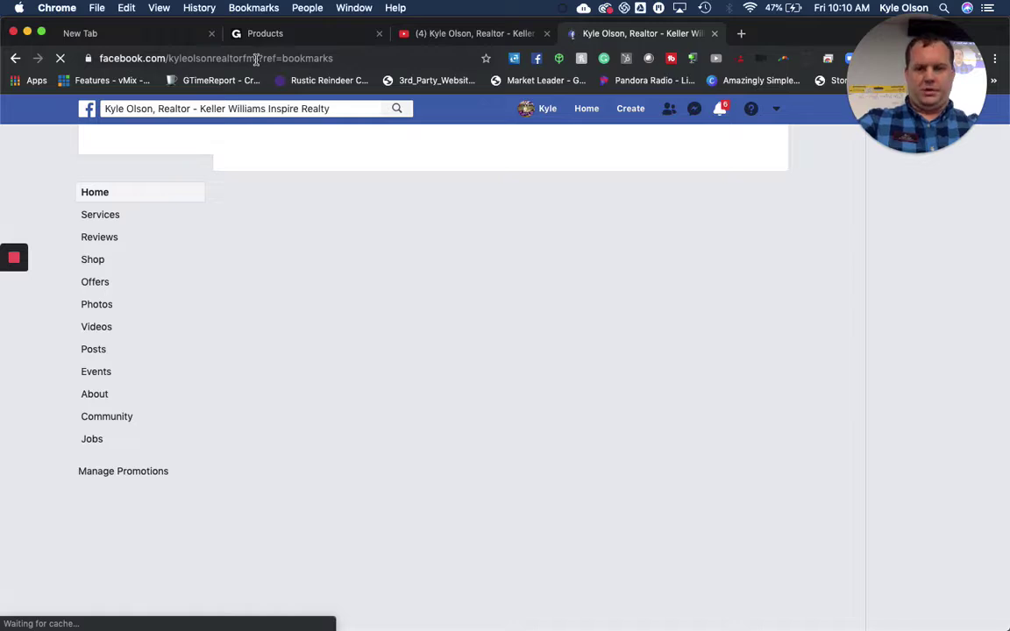
left_click(256, 58)
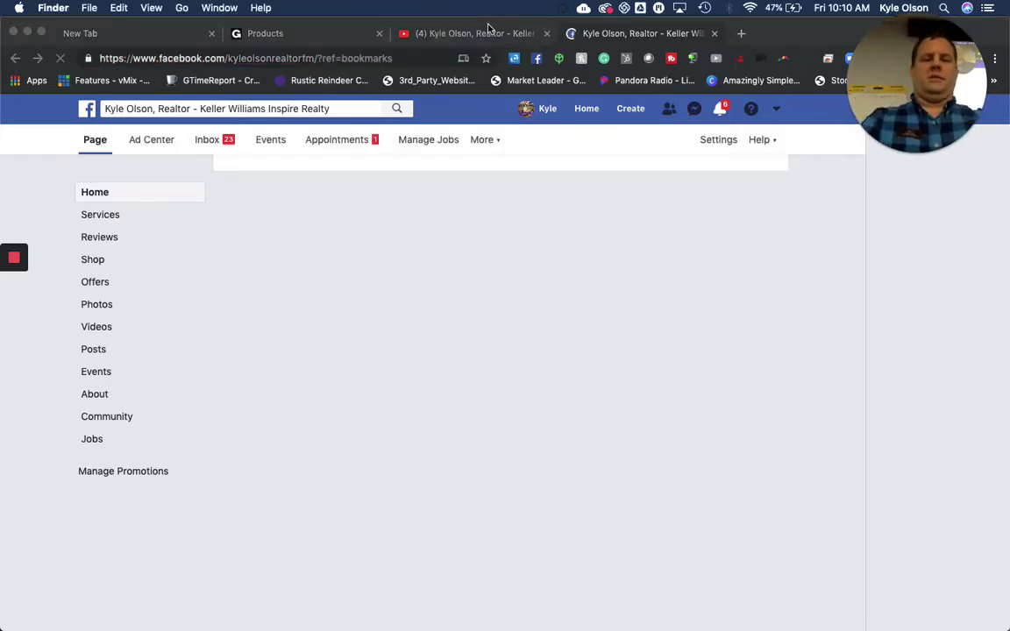
Move the Facebook window aside and bring the Kelle Guides window back, fitted to the screen
left_click_drag(791, 39, 602, 39)
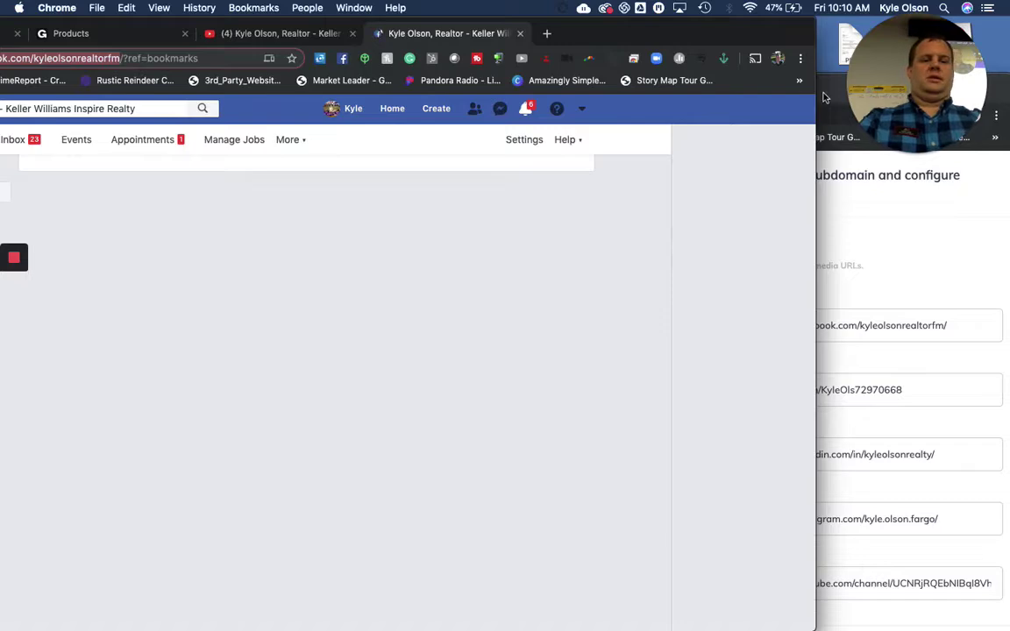
left_click(824, 97)
double_click(824, 97)
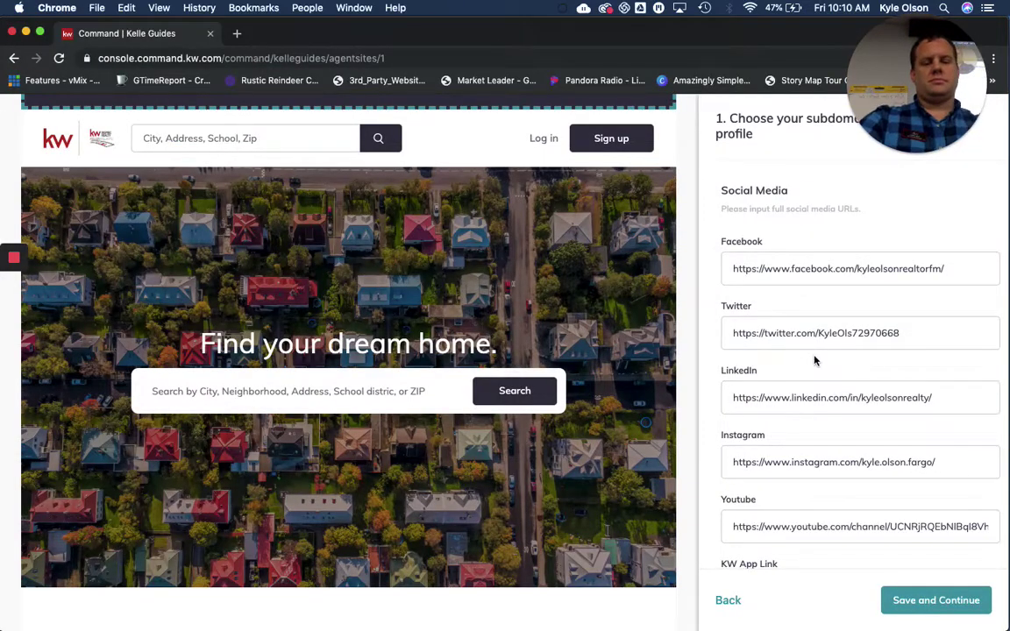
Scroll past the KW App Link field and choose Save and Continue
scroll(784, 447, "down", 3)
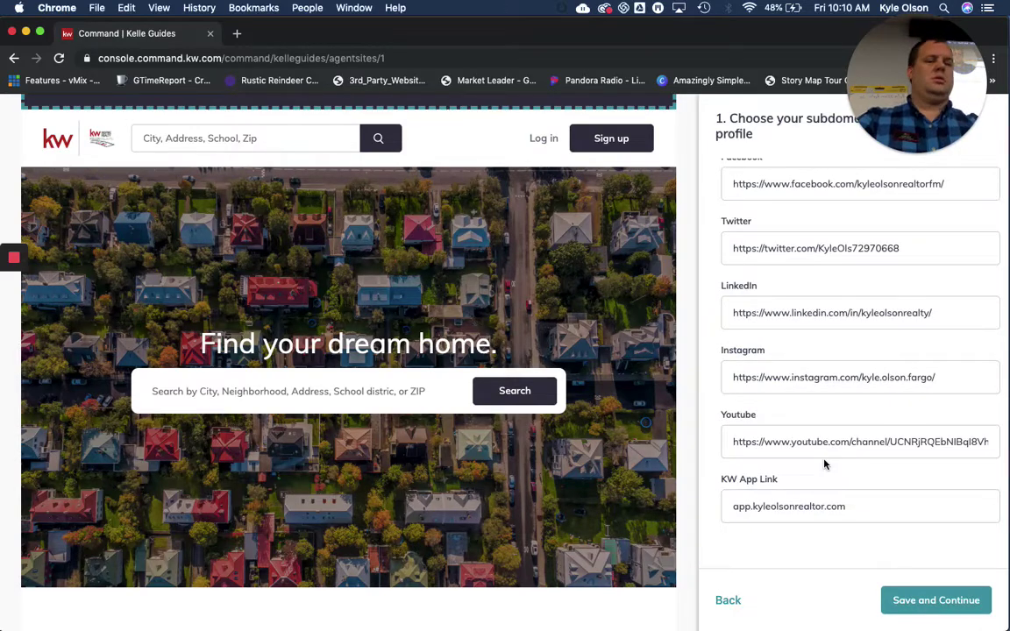
left_click(937, 602)
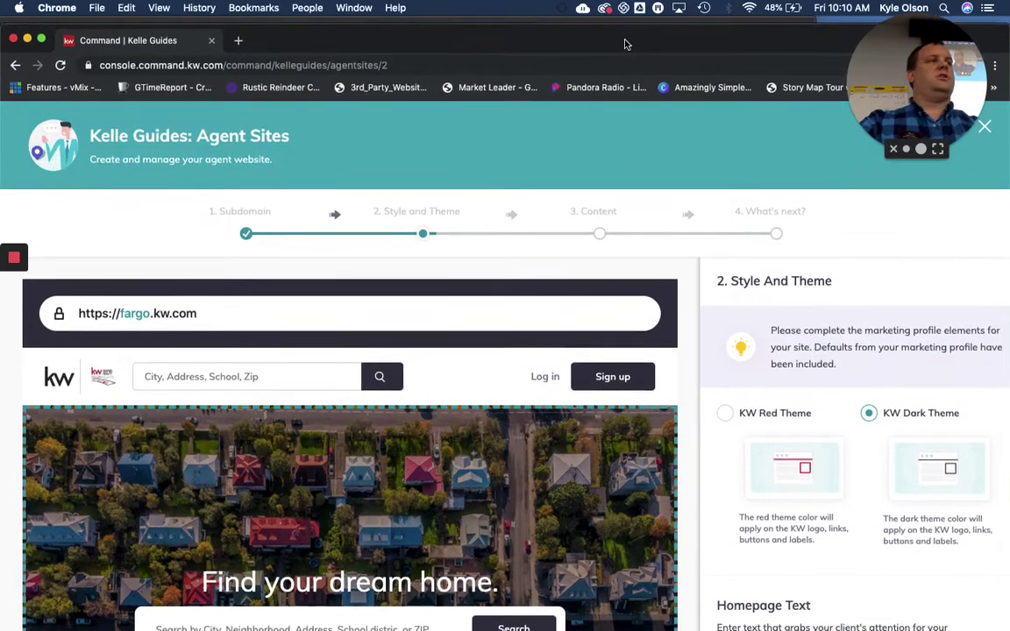
Bring the Facebook window forward, slide it right, and switch to the GoDaddy My Products tab
left_click_drag(621, 37, 624, 122)
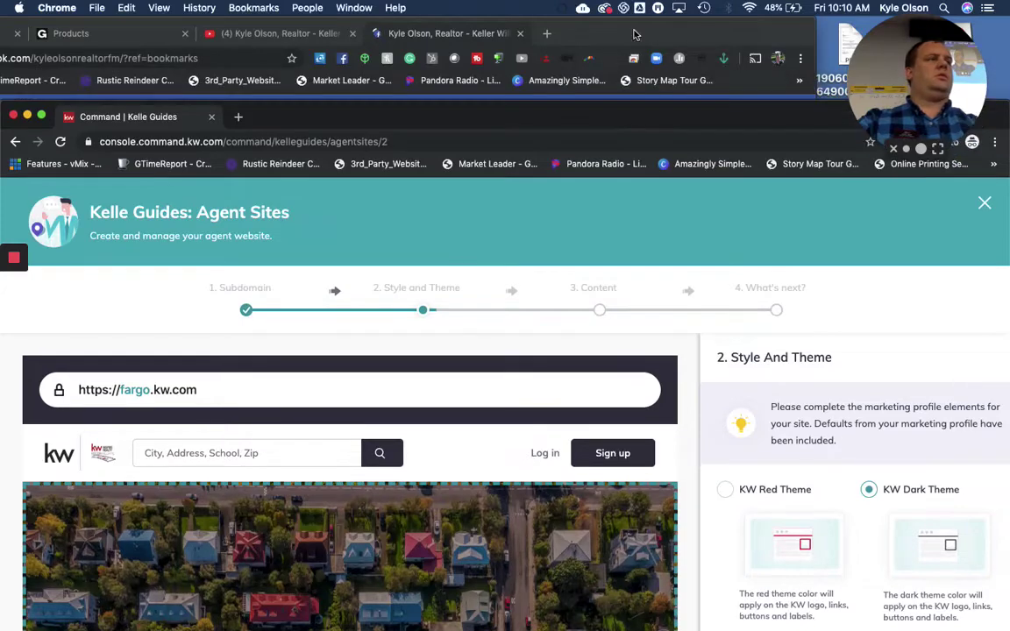
left_click(602, 40)
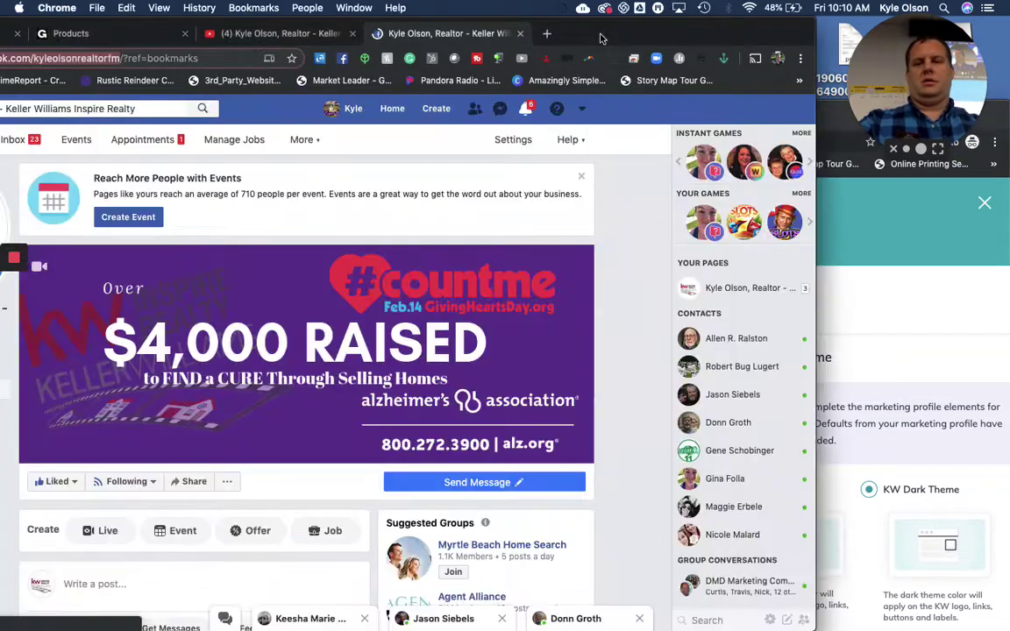
left_click_drag(608, 37, 772, 35)
left_click(224, 33)
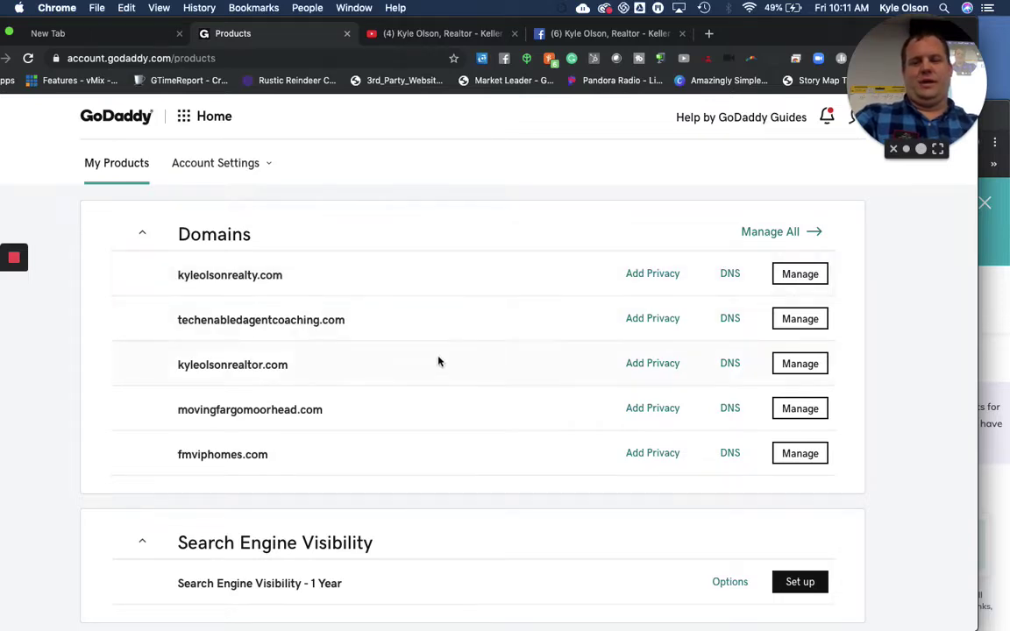
Open kyleolsonrealtor.com's Domain Settings and check auto-renew, domain lock and Additional Settings
left_click(813, 369)
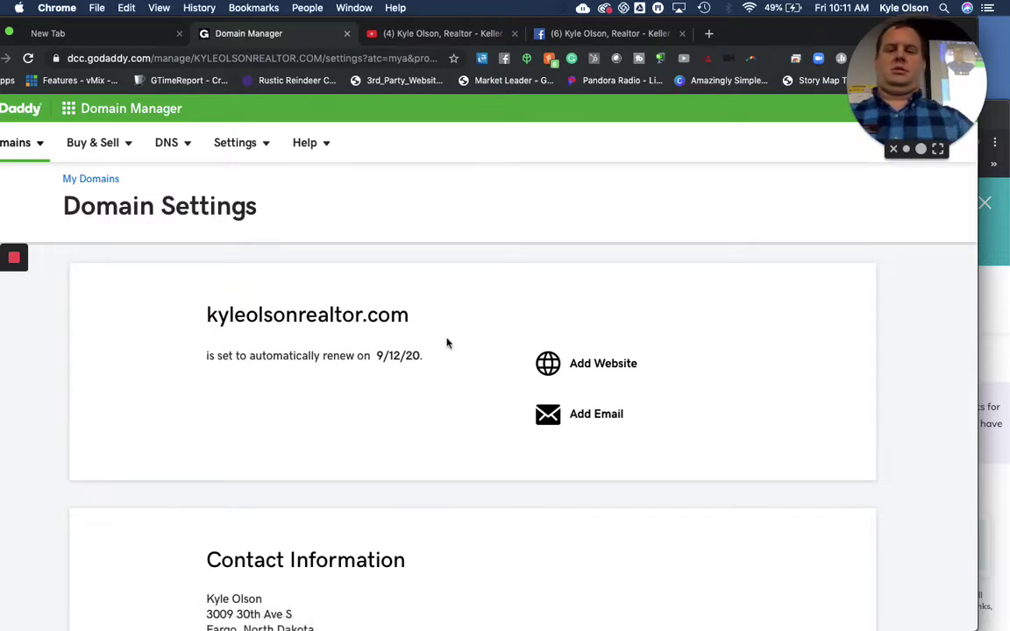
scroll(302, 300, "down", 2)
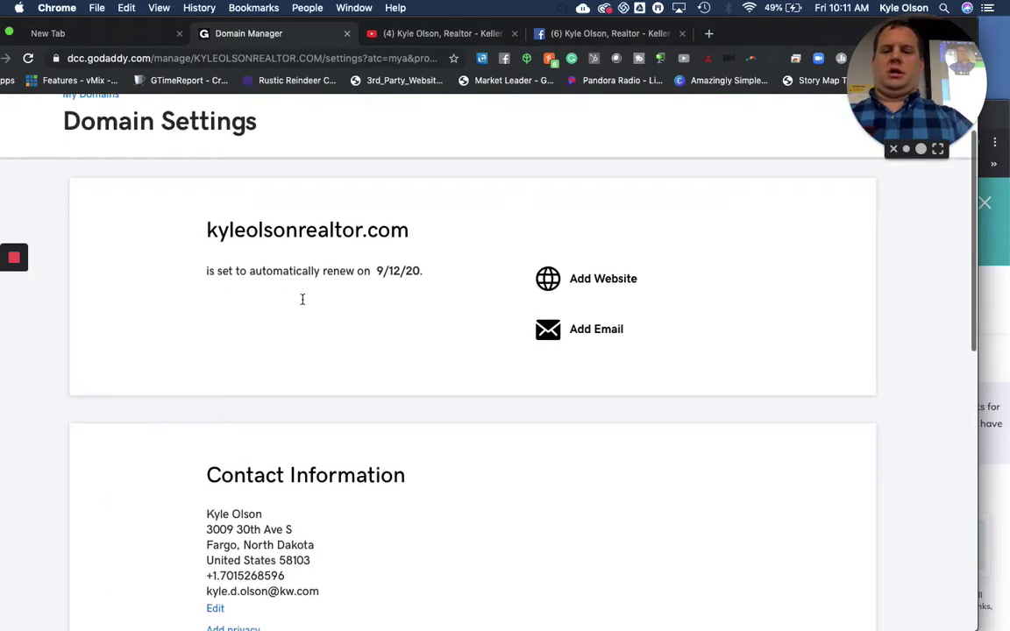
scroll(263, 254, "up", 2)
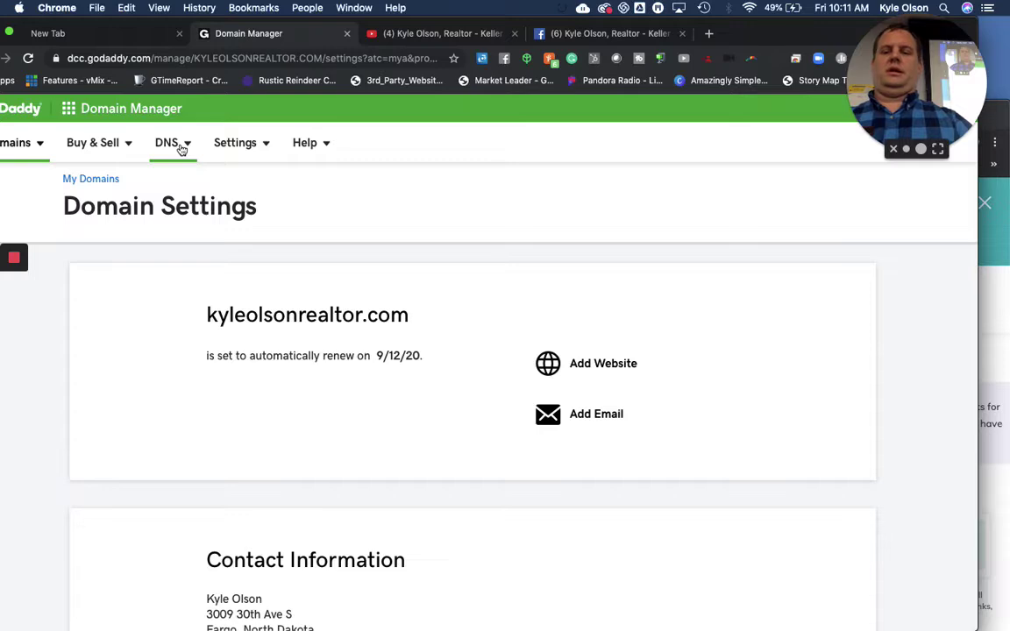
left_click(181, 149)
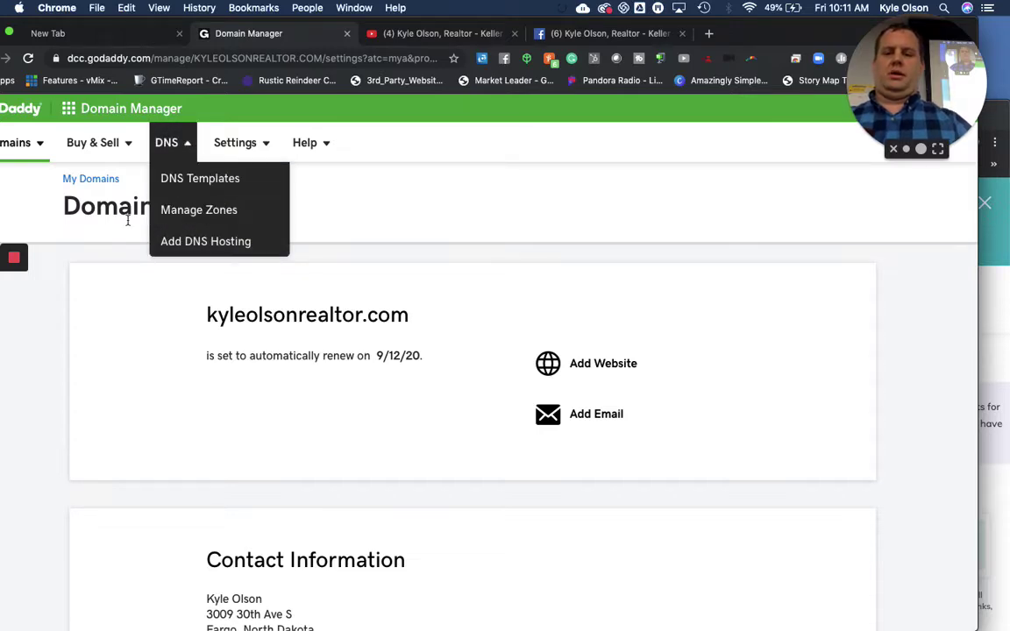
scroll(97, 311, "down", 10)
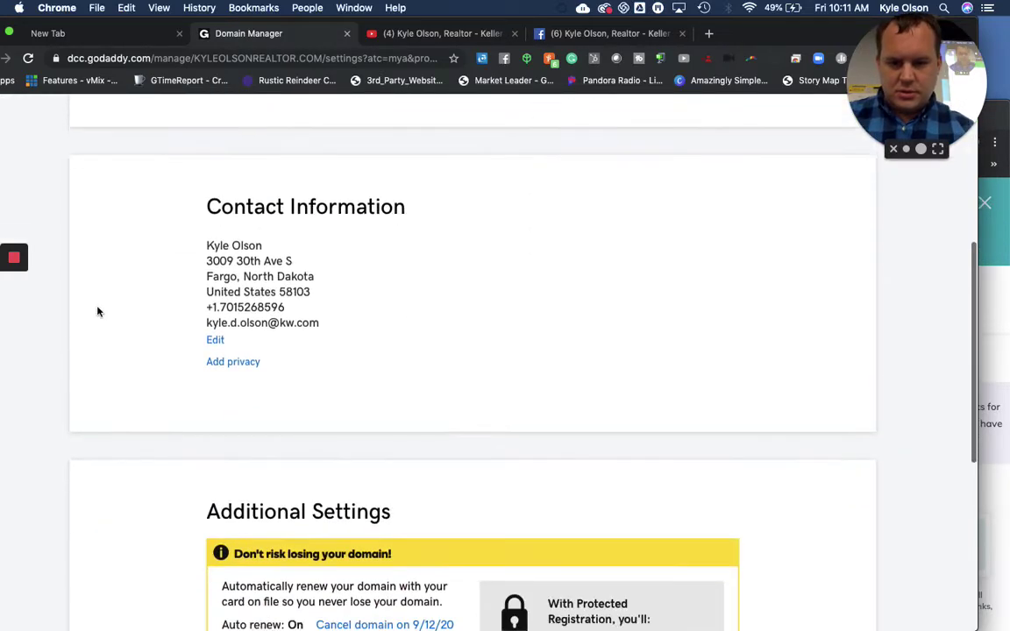
scroll(97, 310, "down", 5)
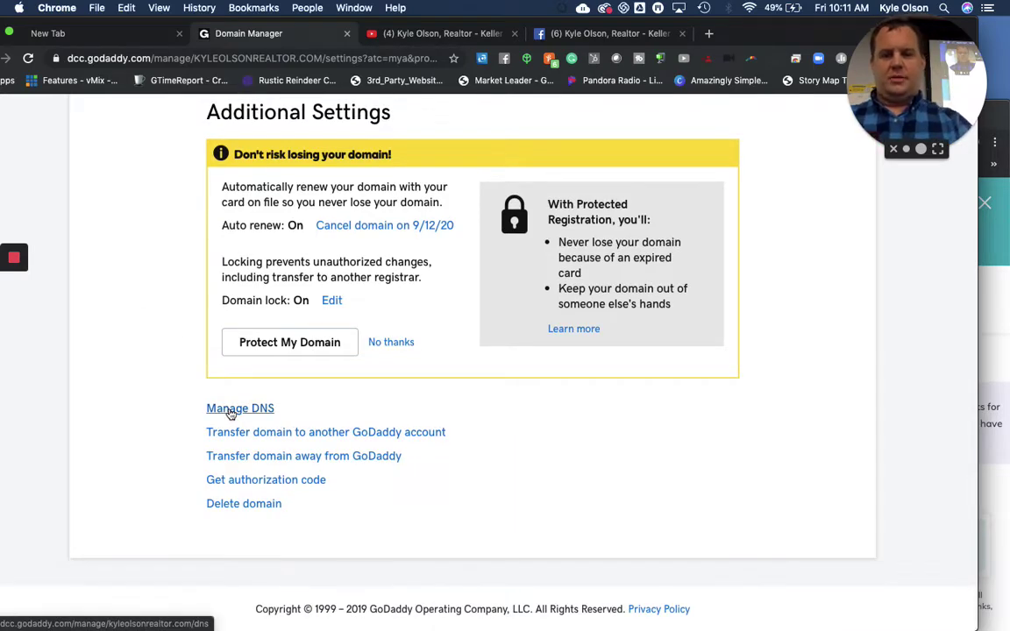
Open DNS management for kyleolsonrealtor.com and scroll to its DNS records
left_click(230, 410)
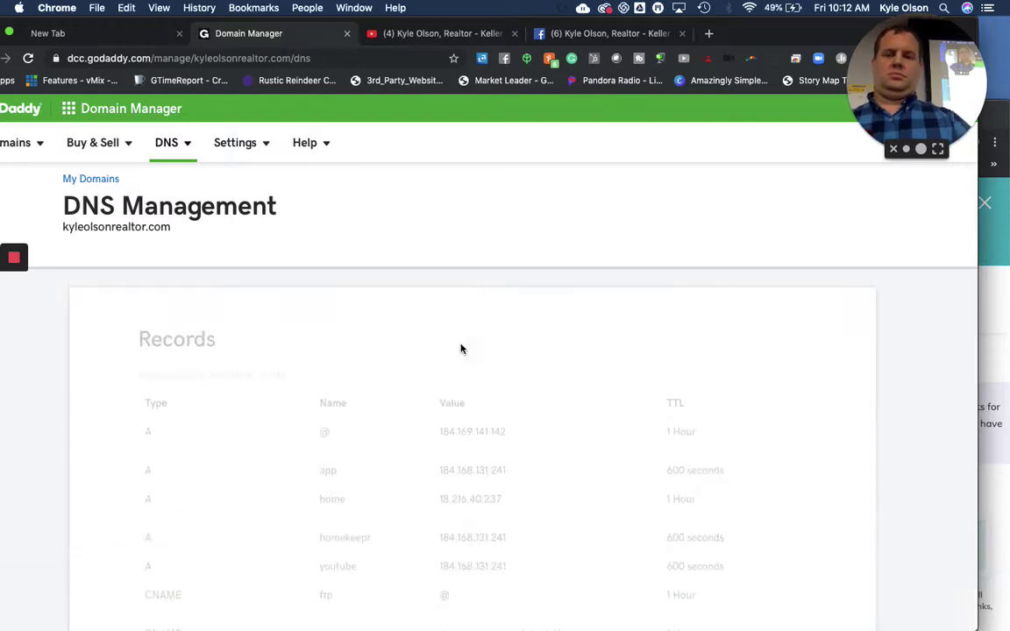
scroll(462, 349, "down", 2)
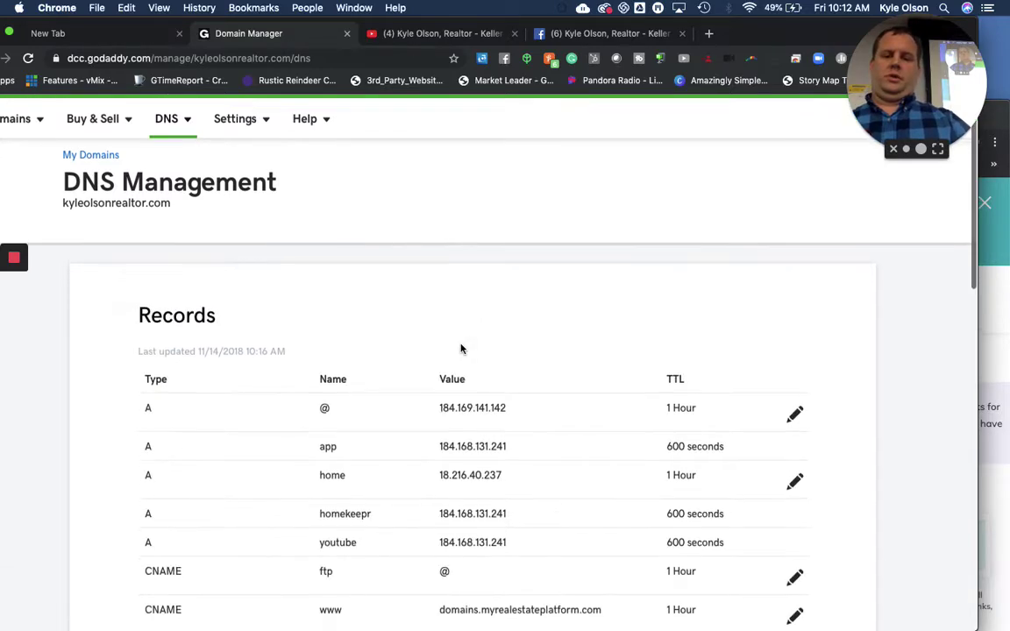
scroll(461, 349, "down", 2)
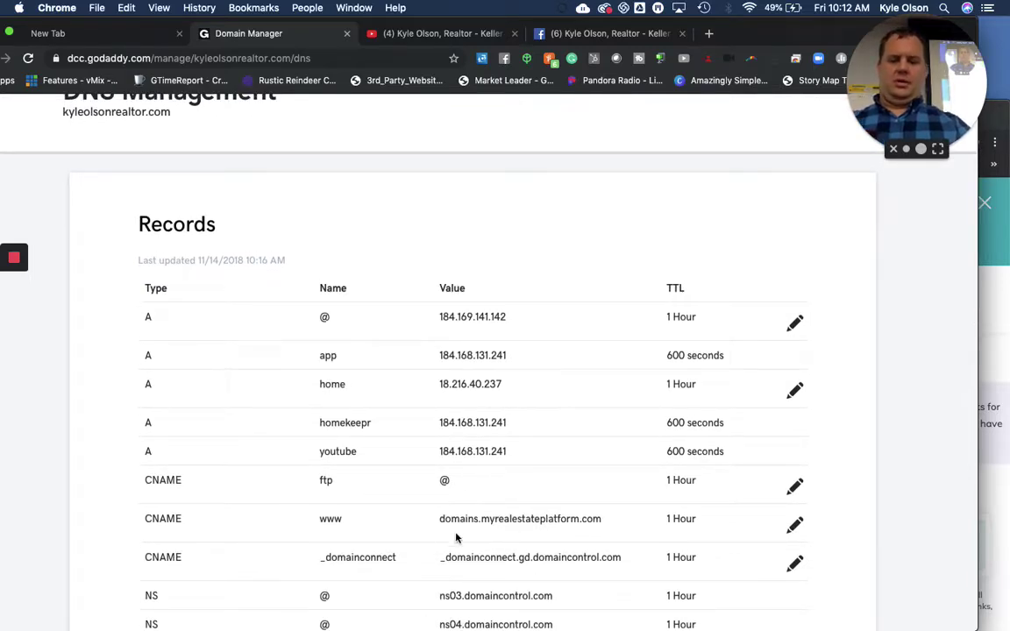
Try pointing the www CNAME to @, then cancel, keeping domains.myrealestateplatform.com
left_click(796, 526)
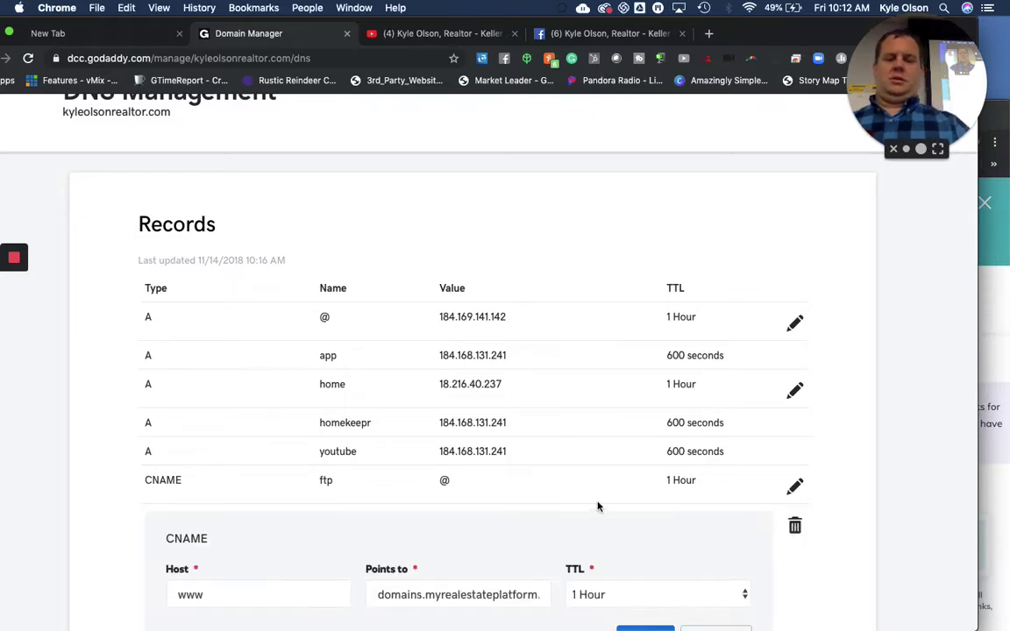
scroll(597, 507, "down", 2)
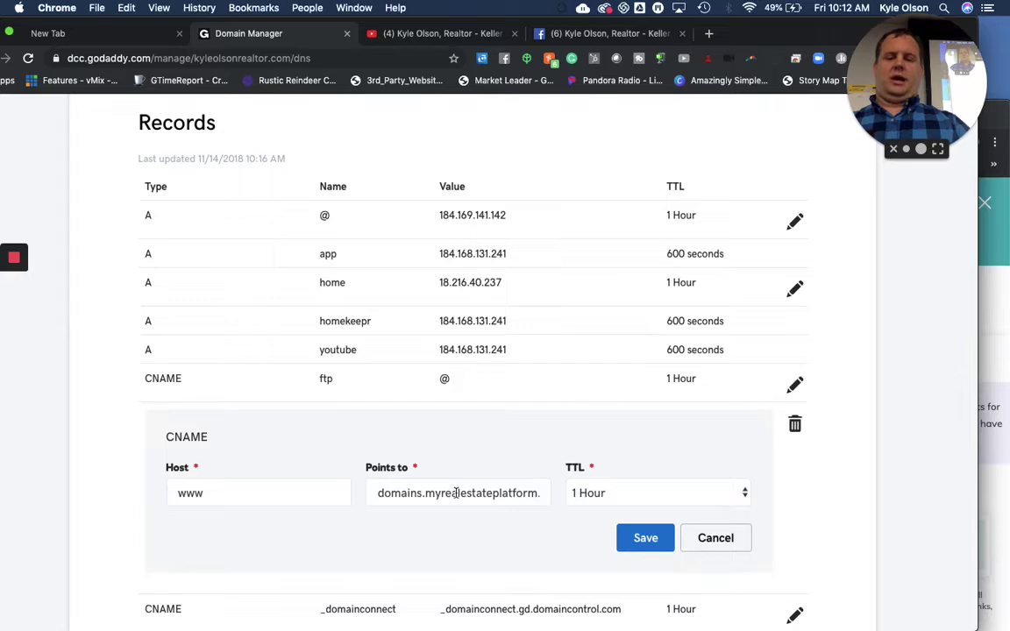
left_click(431, 493)
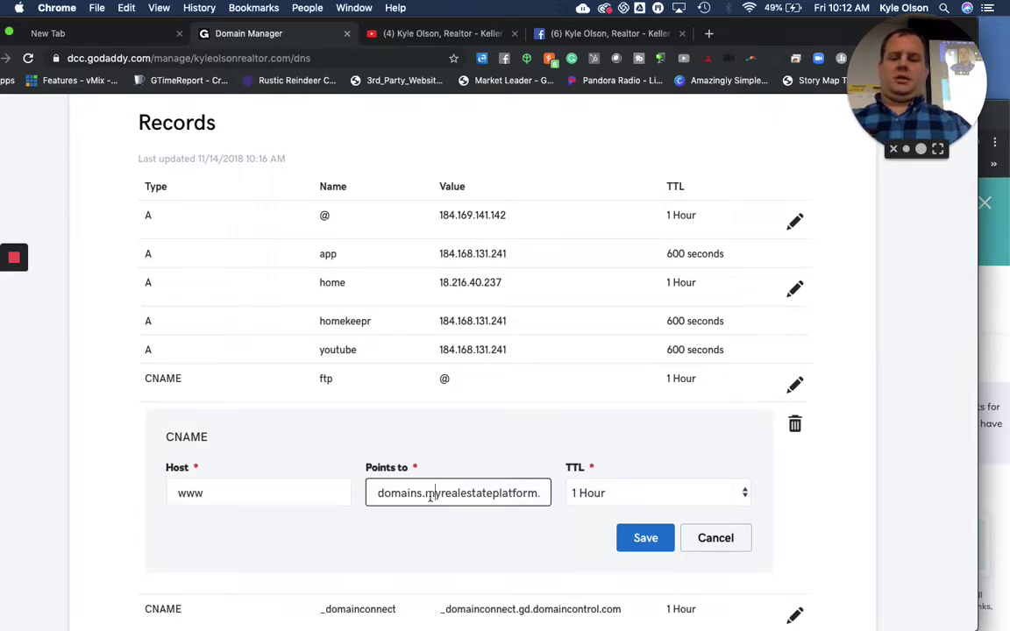
double_click(428, 494)
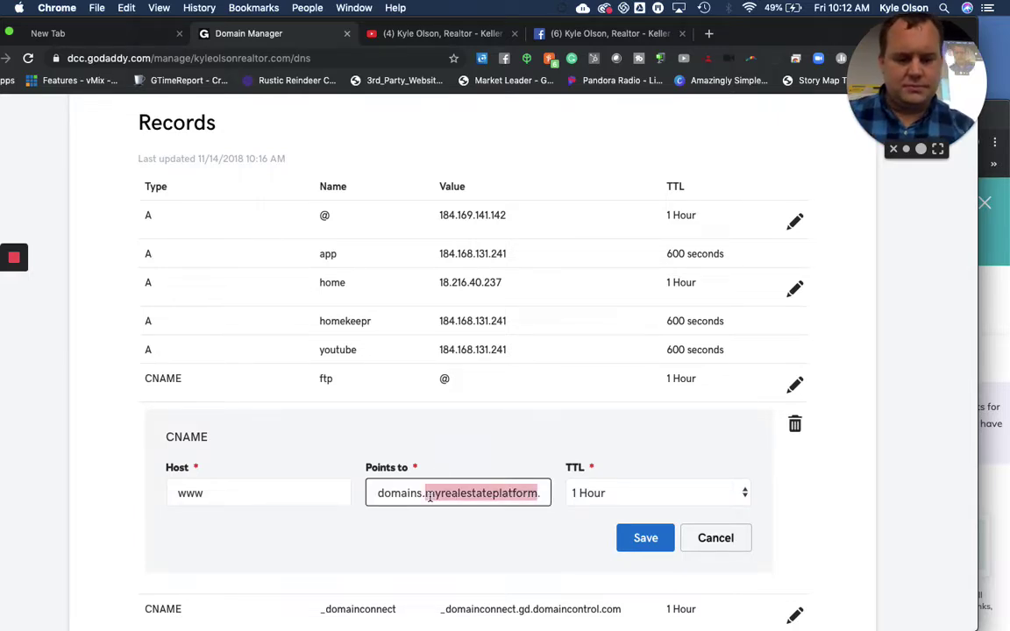
type("@.com")
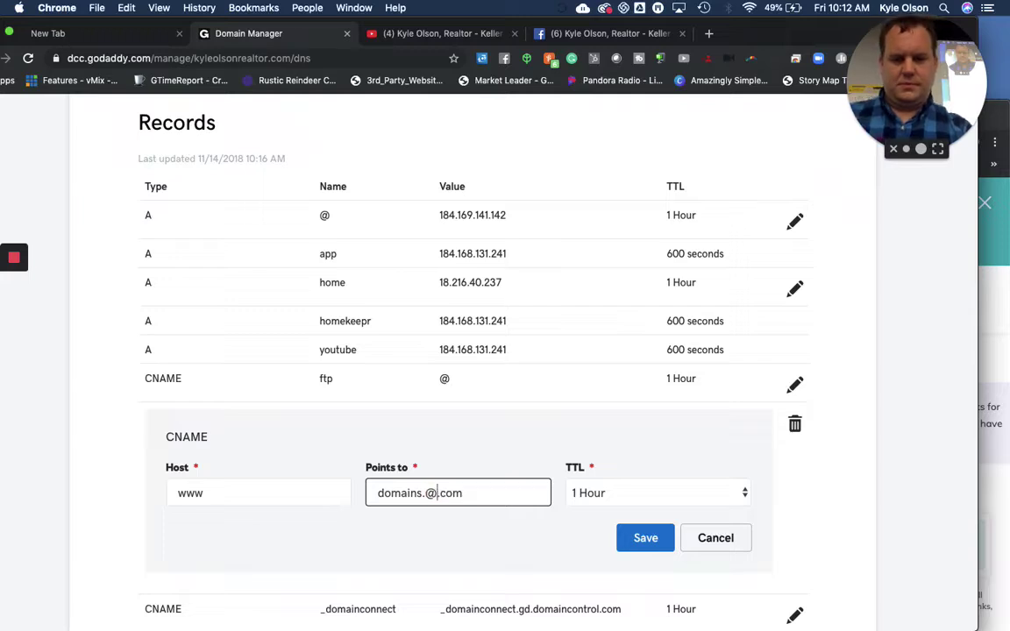
double_click(474, 494)
triple_click(475, 494)
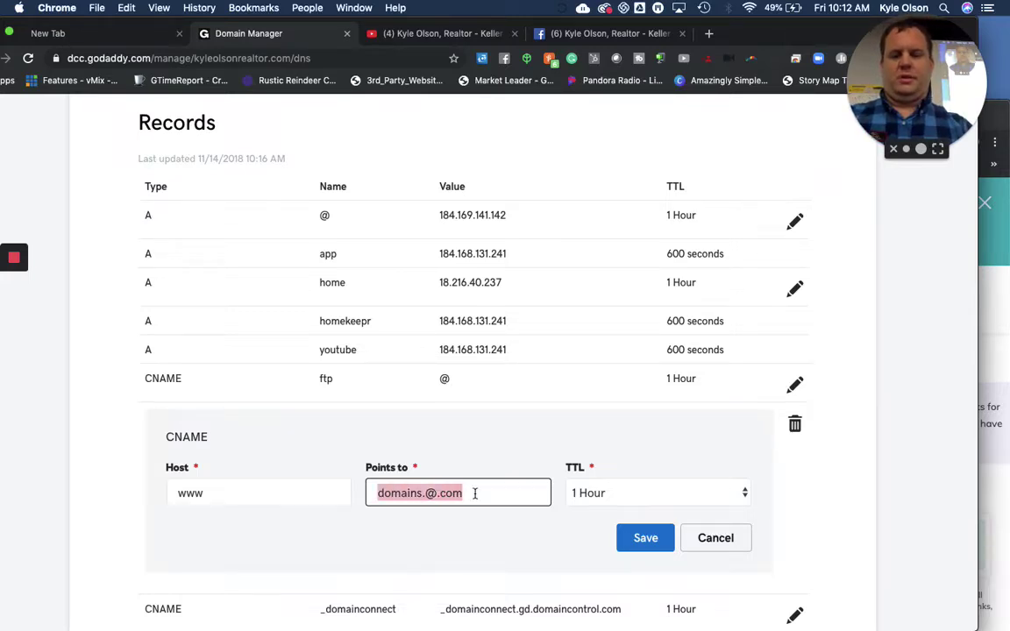
left_click_drag(474, 494, 371, 493)
type("@")
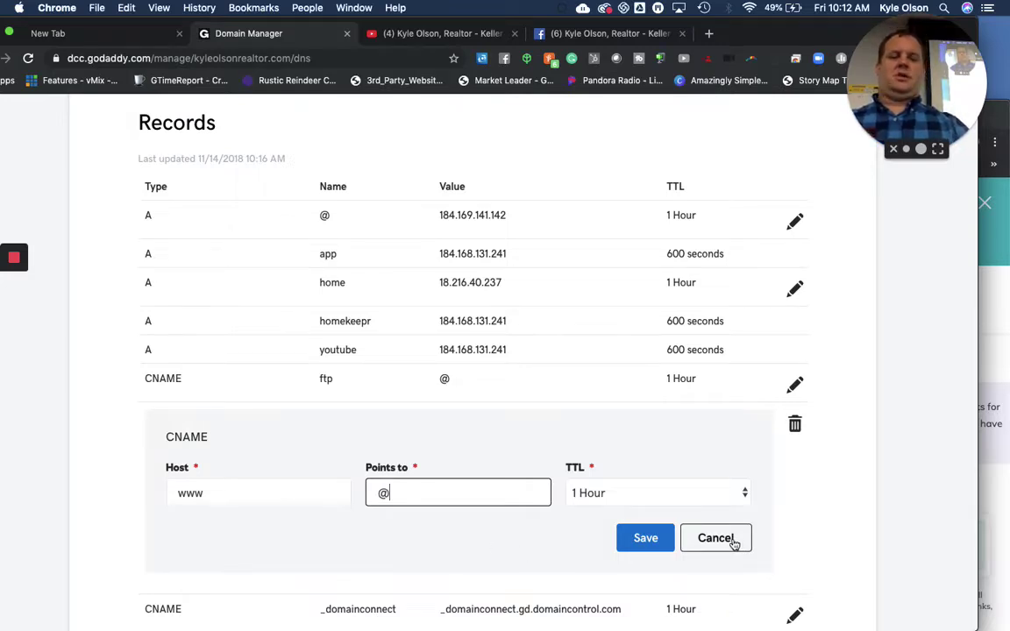
left_click(733, 543)
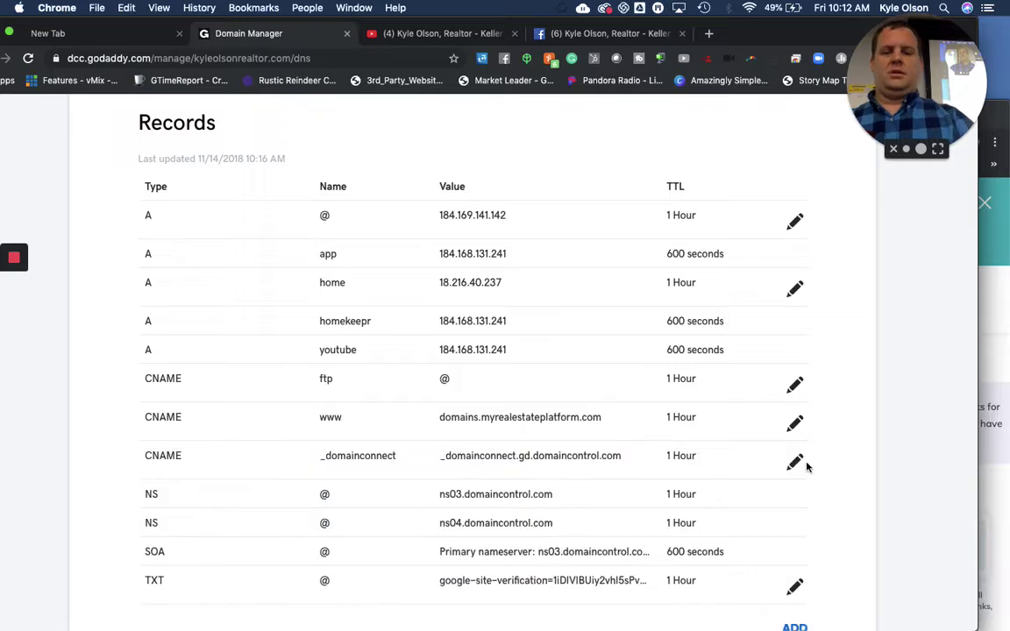
scroll(807, 462, "down", 5)
scroll(807, 467, "down", 10)
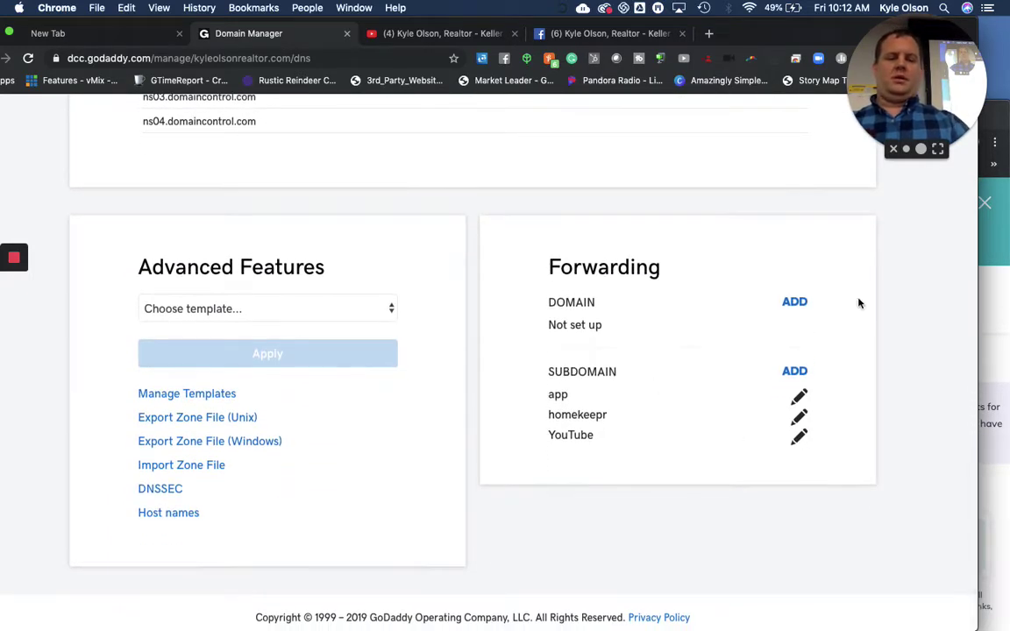
Add domain forwarding for kyleolsonrealtor.com to open the Forward To form
left_click(802, 303)
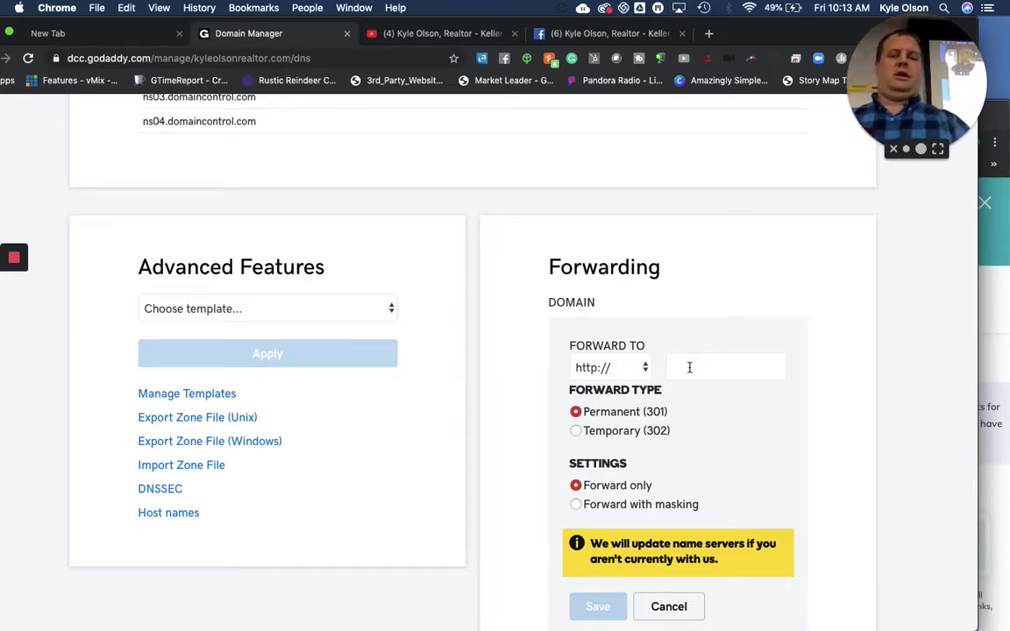
left_click(690, 367)
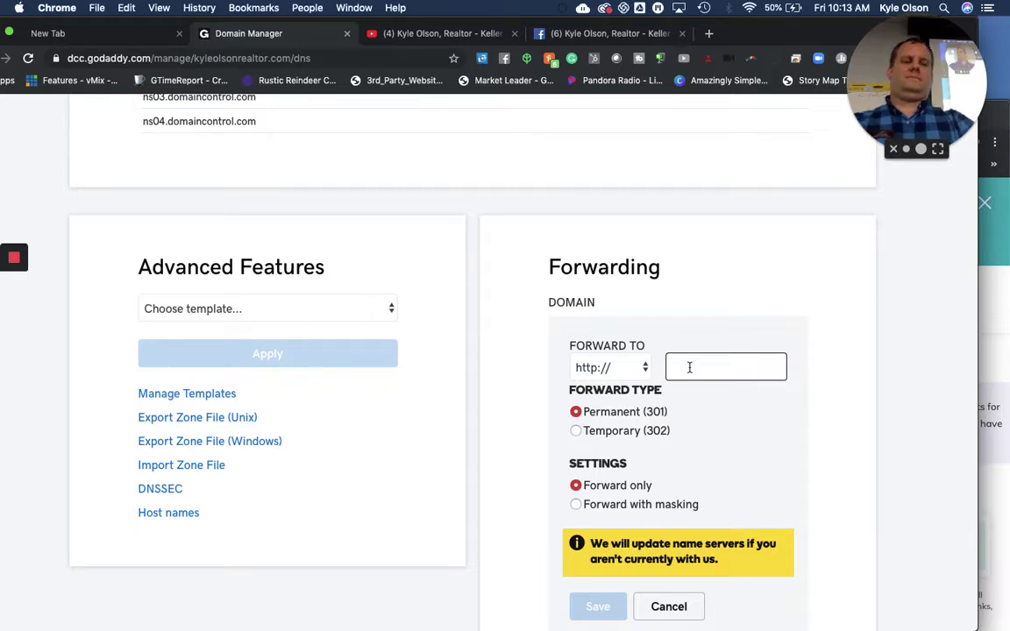
scroll(690, 368, "up", 3)
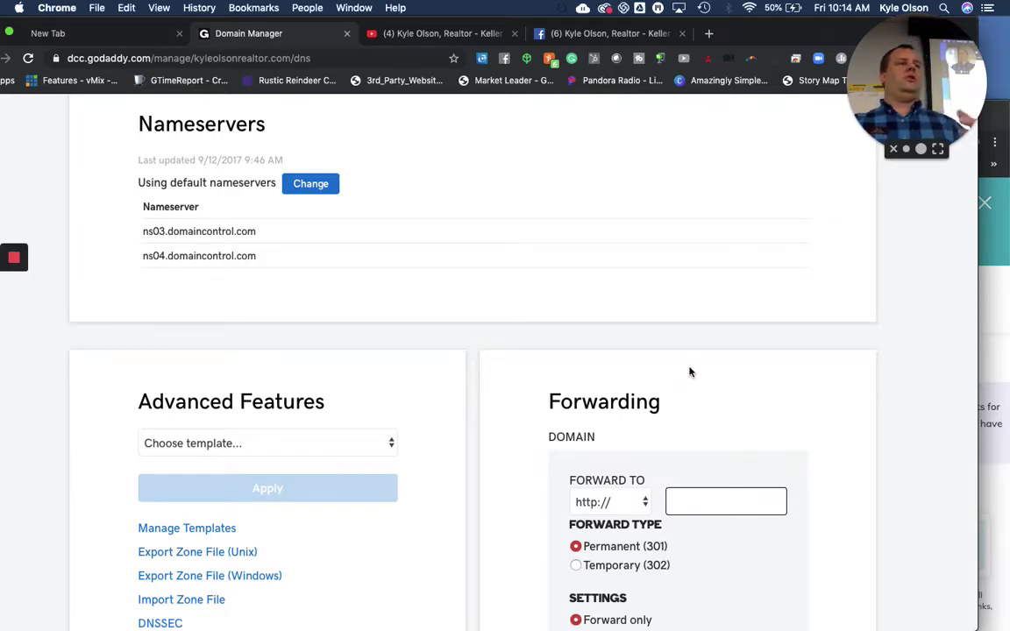
scroll(519, 507, "down", 2)
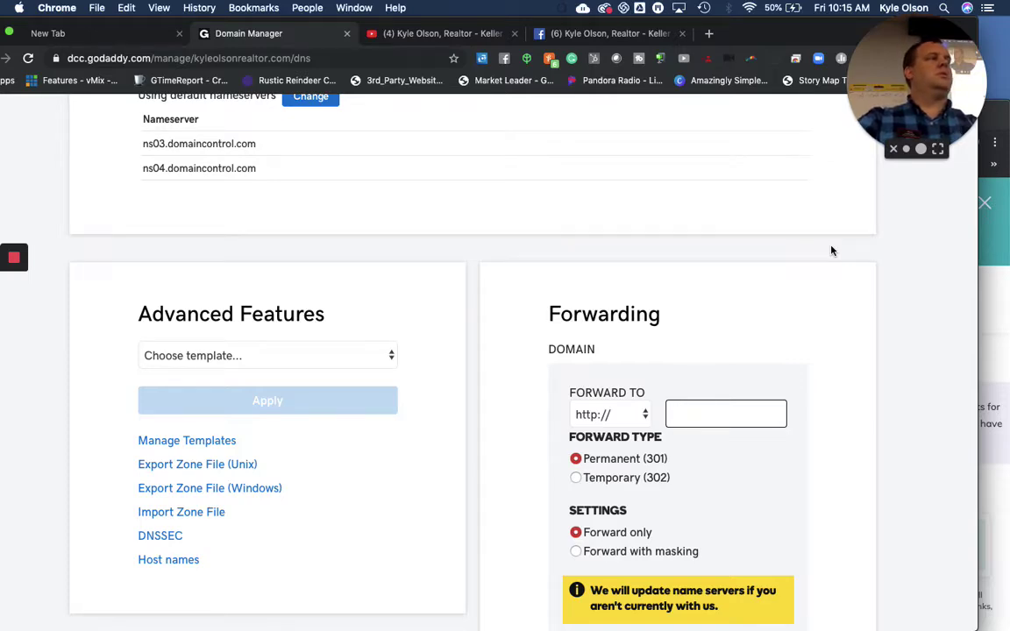
scroll(832, 251, "up", 15)
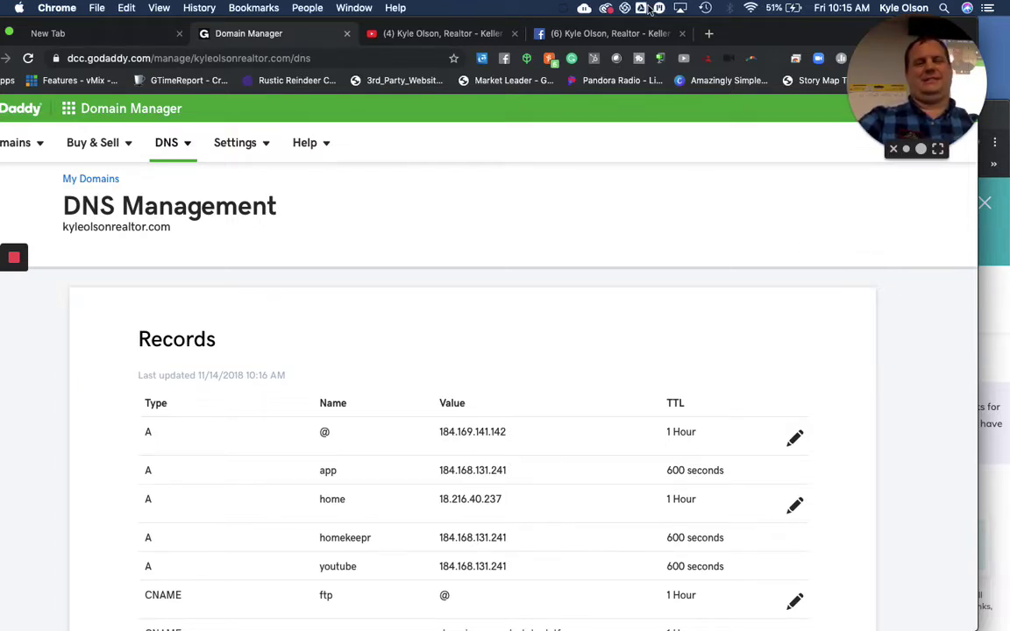
Drag the GoDaddy Chrome window slightly left to reveal the KW Command window
left_click_drag(760, 33, 716, 10)
Bring the KW Command window over GoDaddy and switch the site to the KW Red Theme
left_click(953, 326)
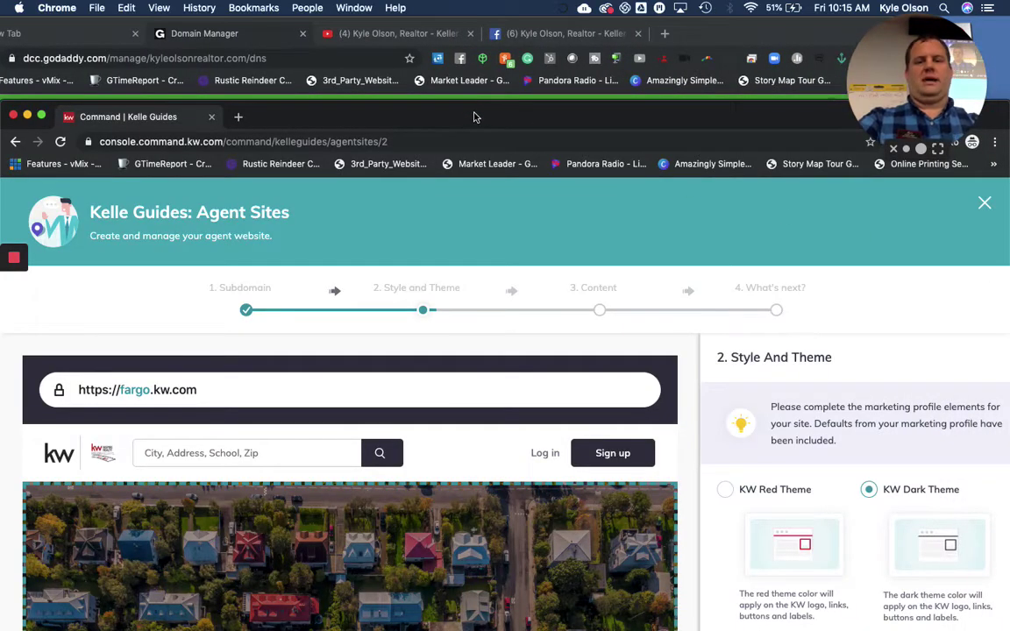
left_click_drag(473, 117, 437, 18)
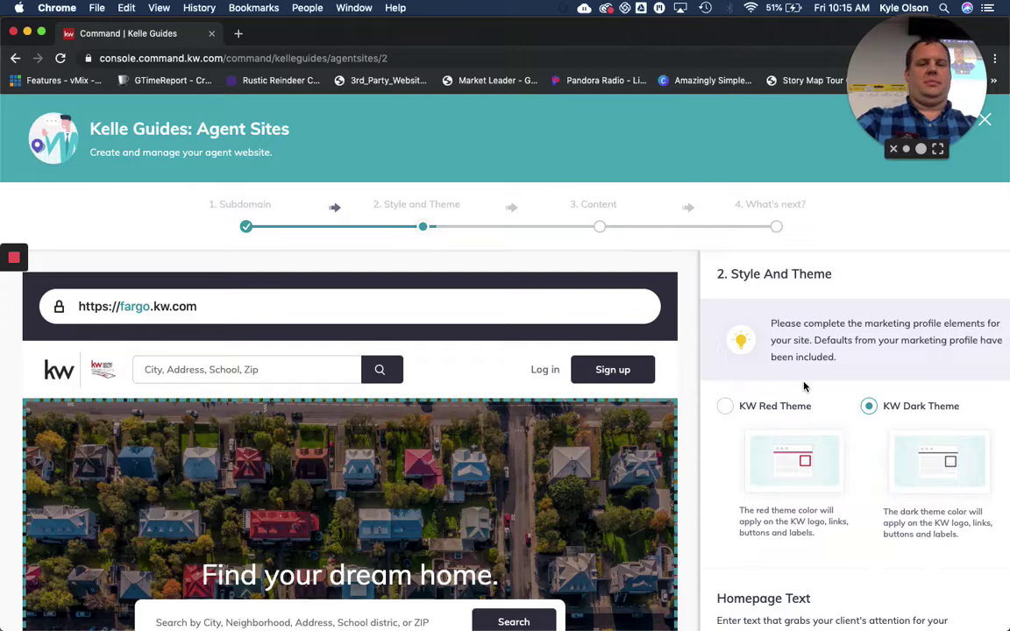
scroll(805, 387, "down", 2)
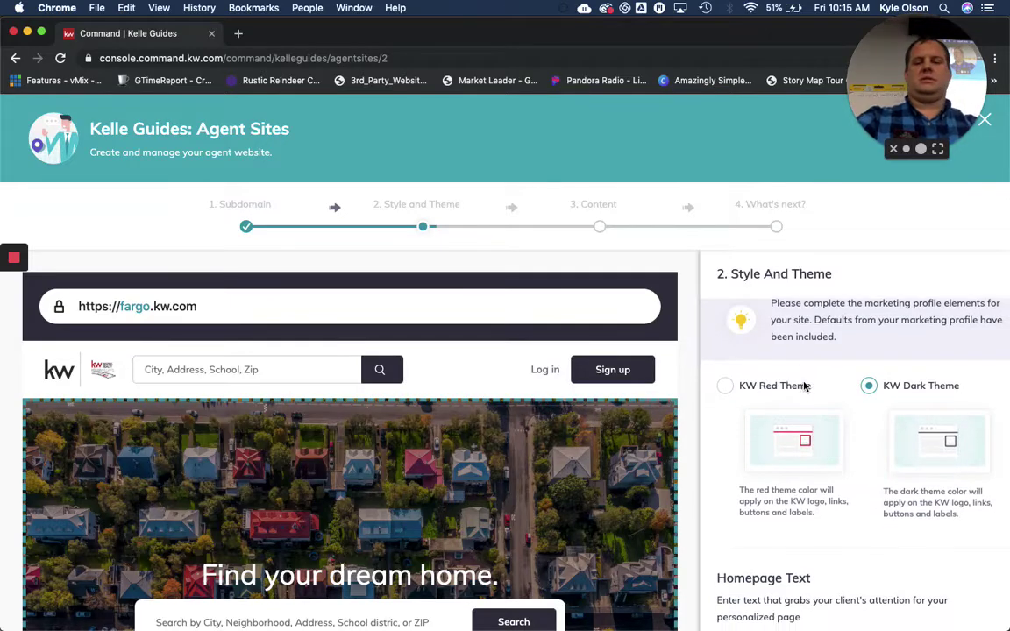
scroll(469, 520, "down", 3)
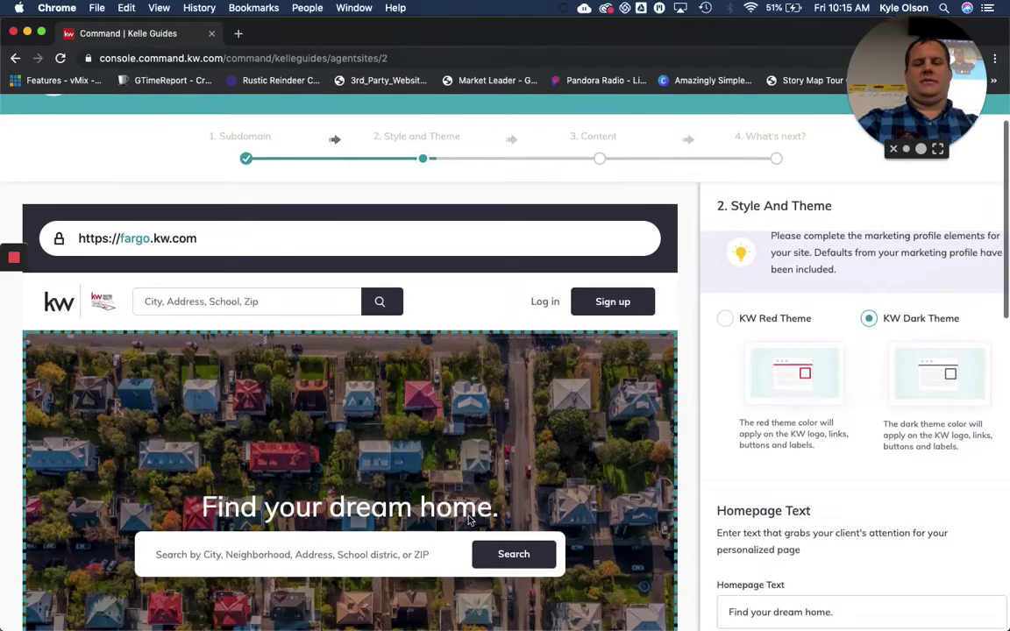
scroll(469, 520, "down", 15)
scroll(469, 520, "up", 10)
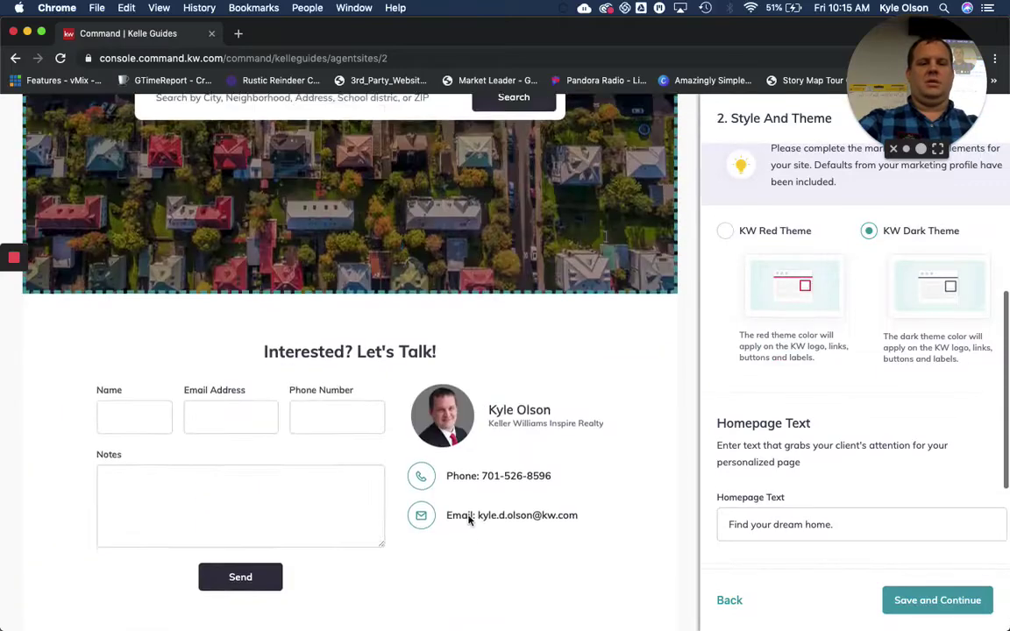
left_click(725, 233)
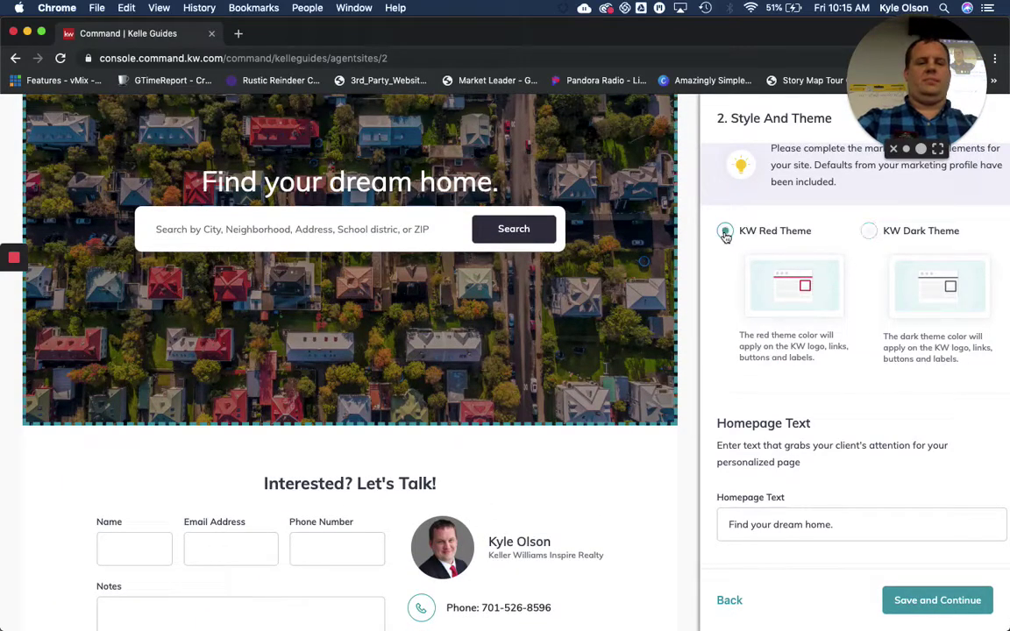
Keep the Homepage Text as 'Find your dream home.' and reach the hero image upload section
scroll(830, 429, "down", 2)
scroll(830, 433, "down", 1)
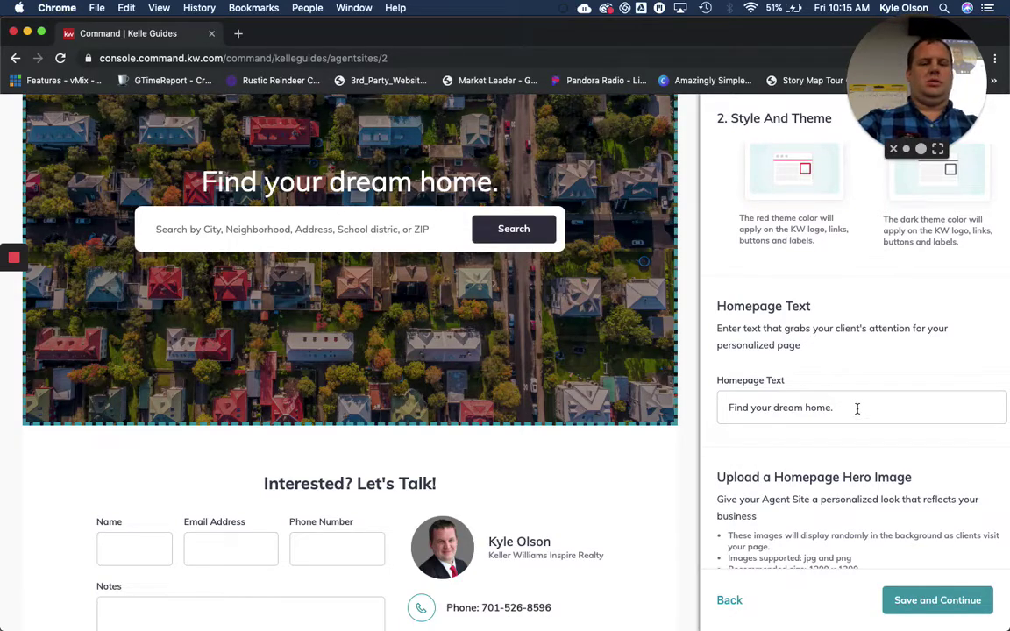
left_click(855, 406)
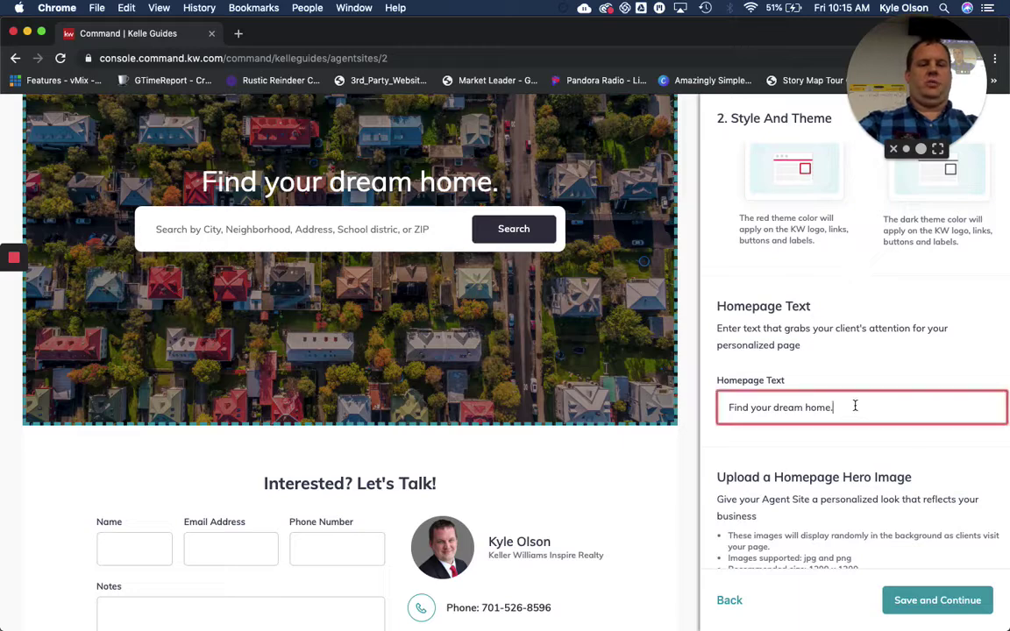
left_click_drag(855, 407, 703, 413)
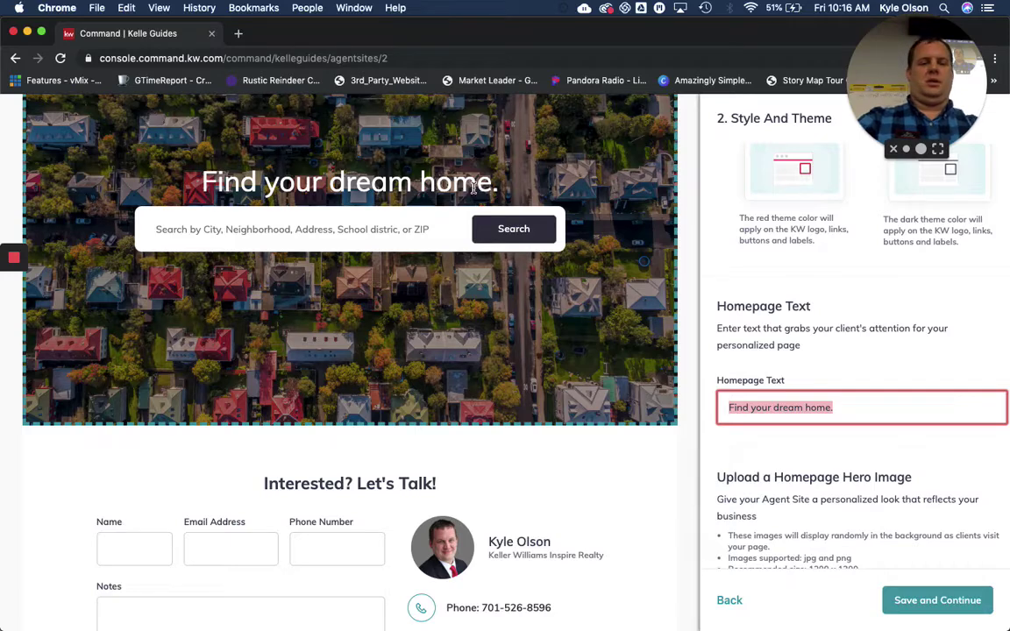
scroll(744, 441, "down", 5)
scroll(743, 441, "down", 3)
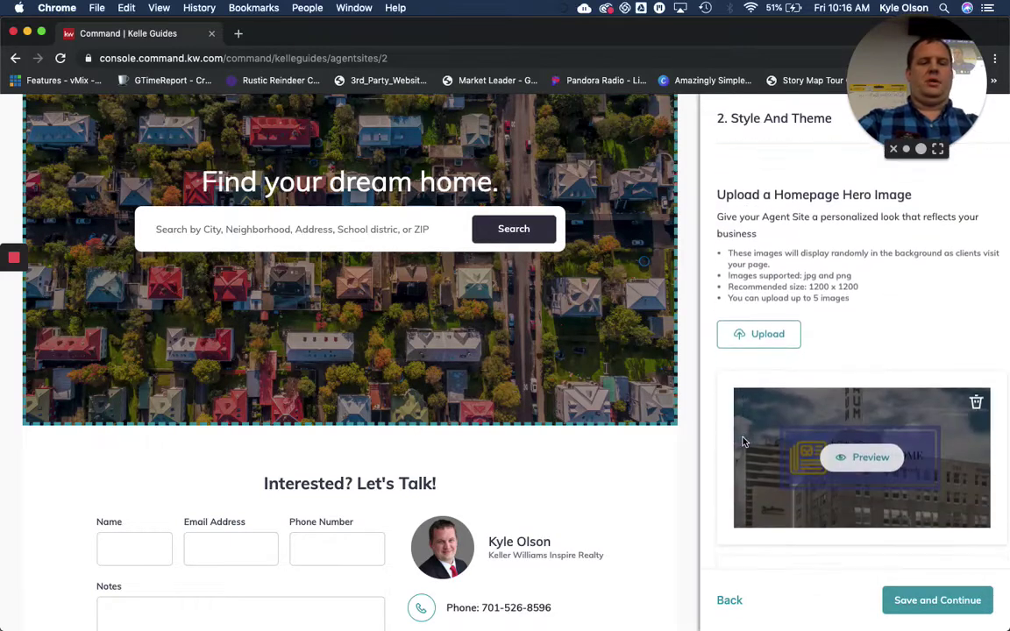
scroll(743, 441, "down", 1)
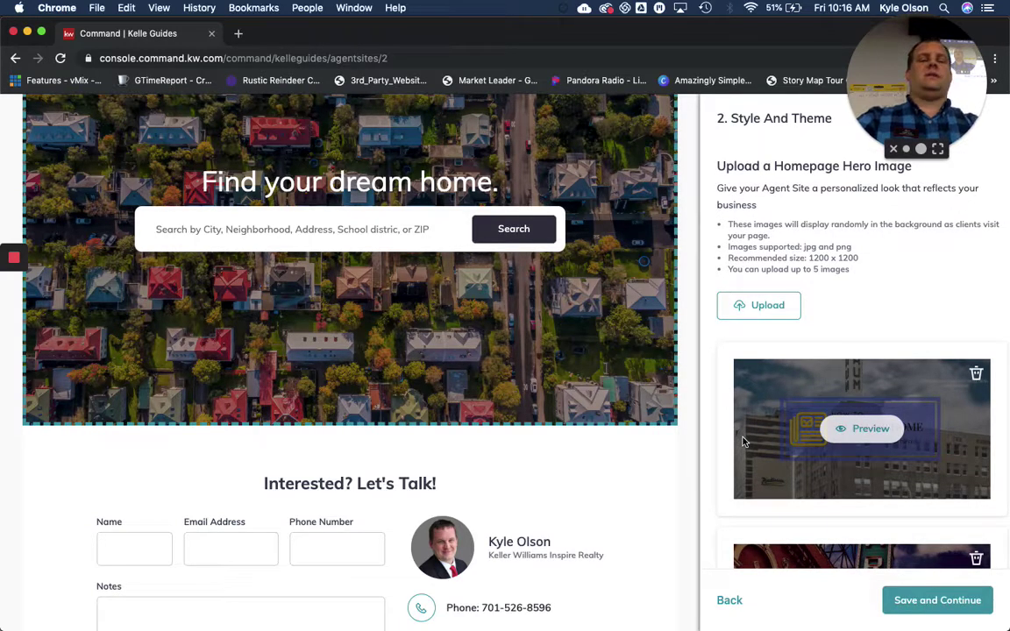
scroll(744, 441, "up", 1)
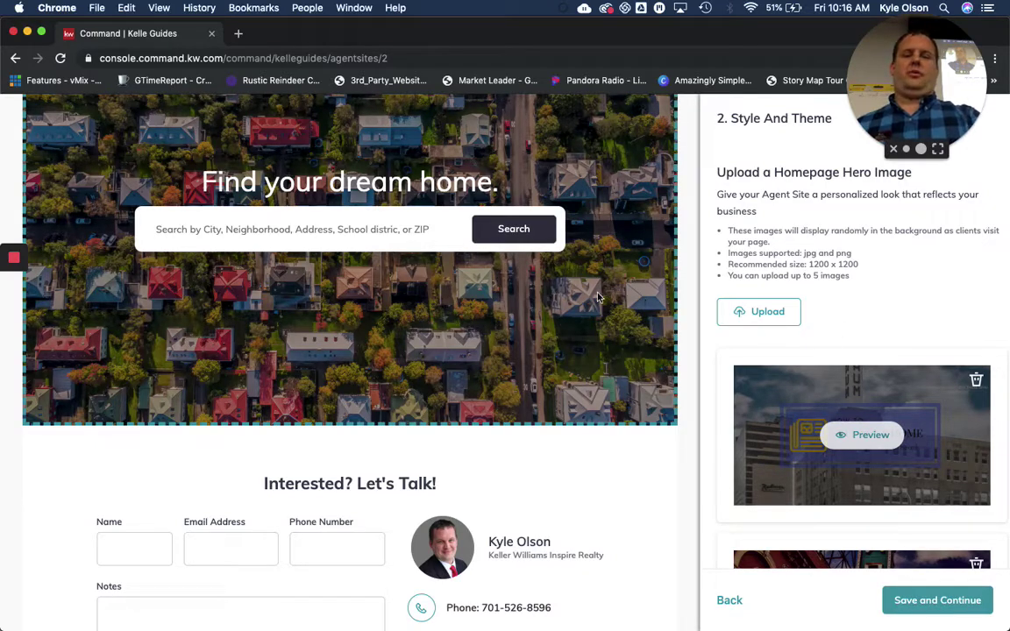
scroll(478, 171, "up", 3)
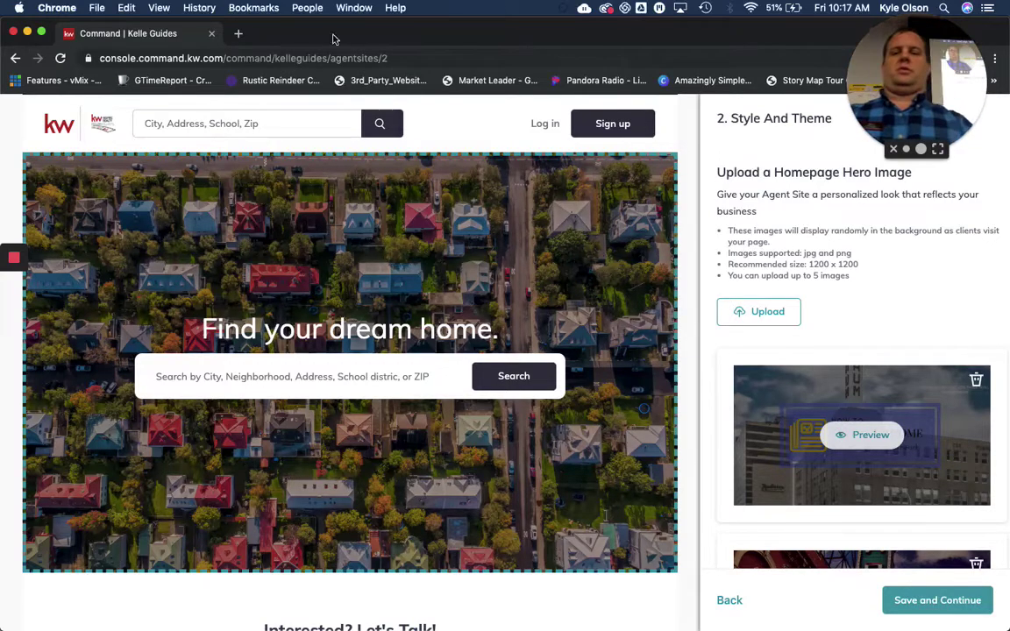
Open canva.com in a new tab of the main Chrome window
left_click_drag(335, 35, 388, 169)
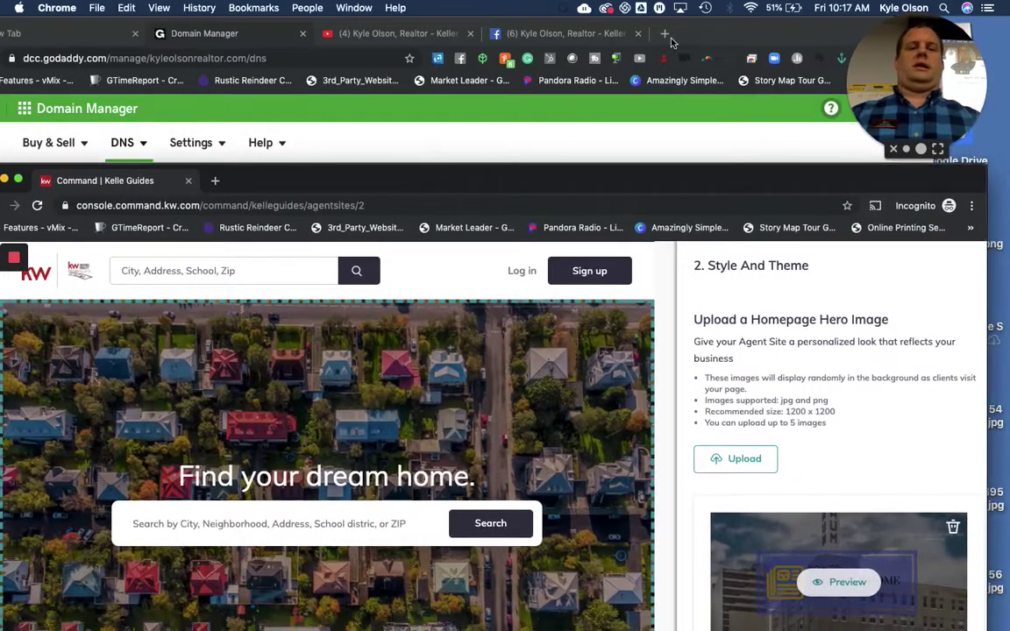
left_click(671, 39)
left_click(671, 39)
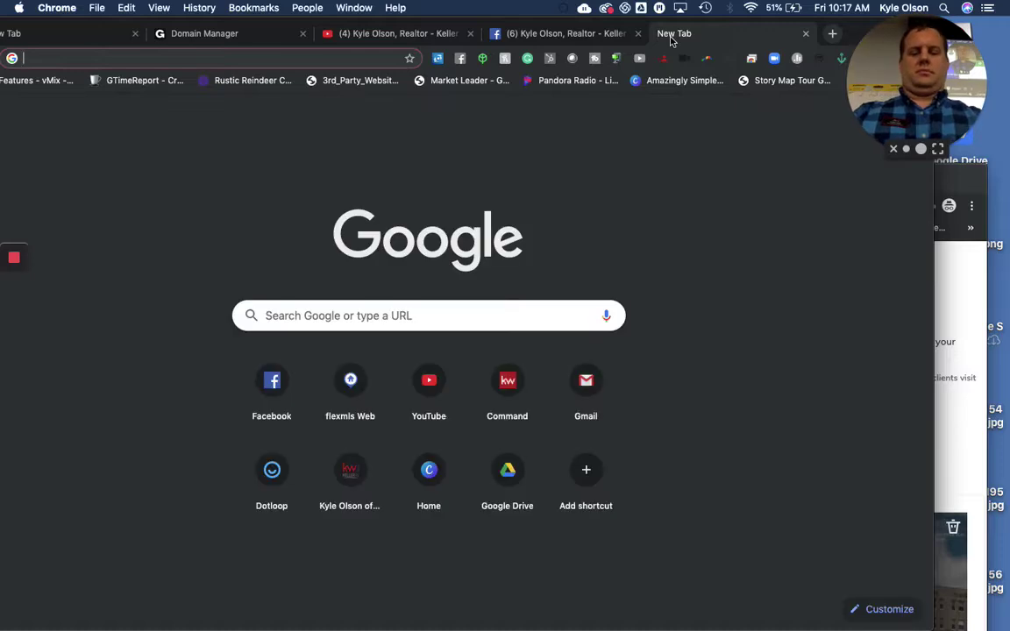
type("canva.com")
key("Return")
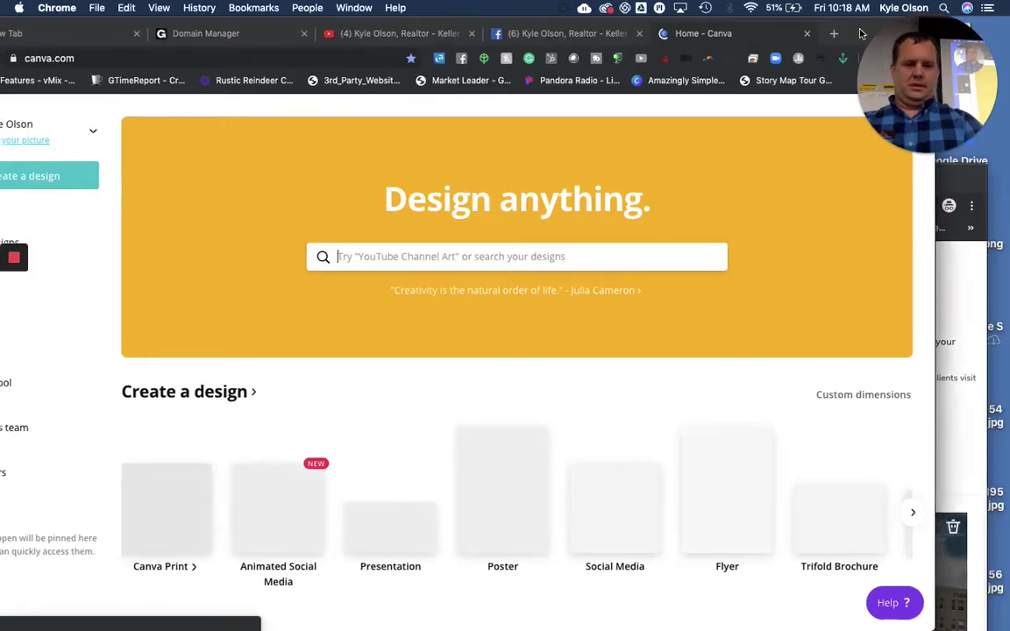
Maximize the browser and create a custom 1200 × 1200 px Canva design
left_click_drag(862, 29, 940, 18)
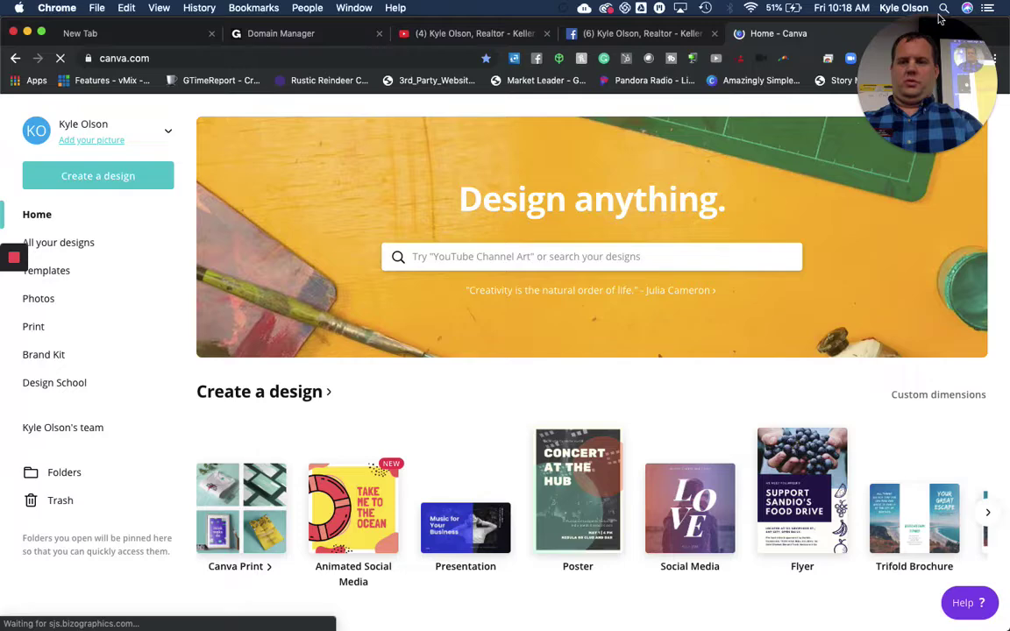
left_click(75, 180)
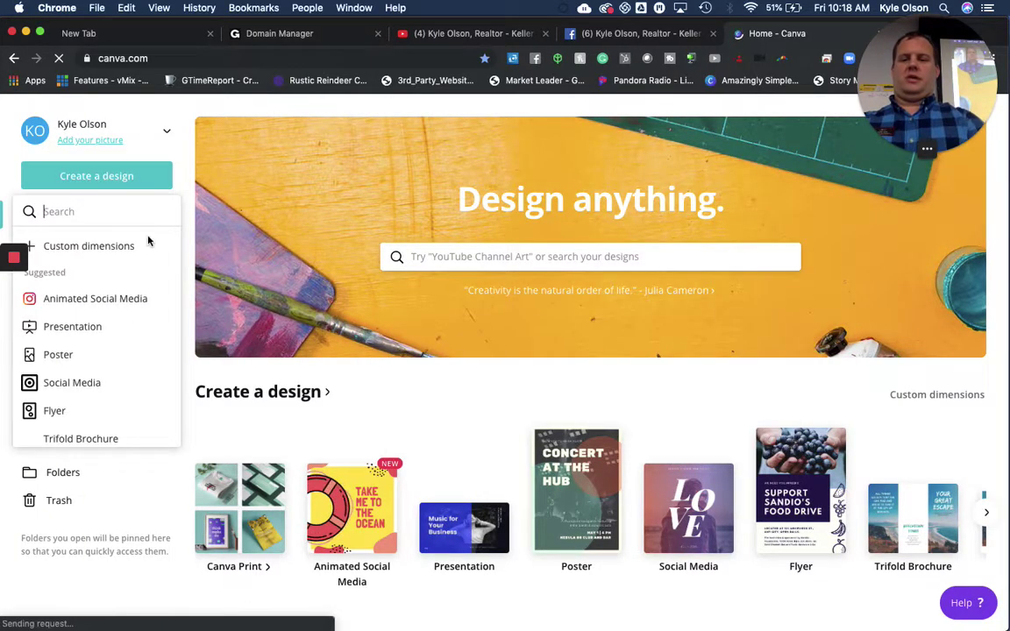
left_click(127, 249)
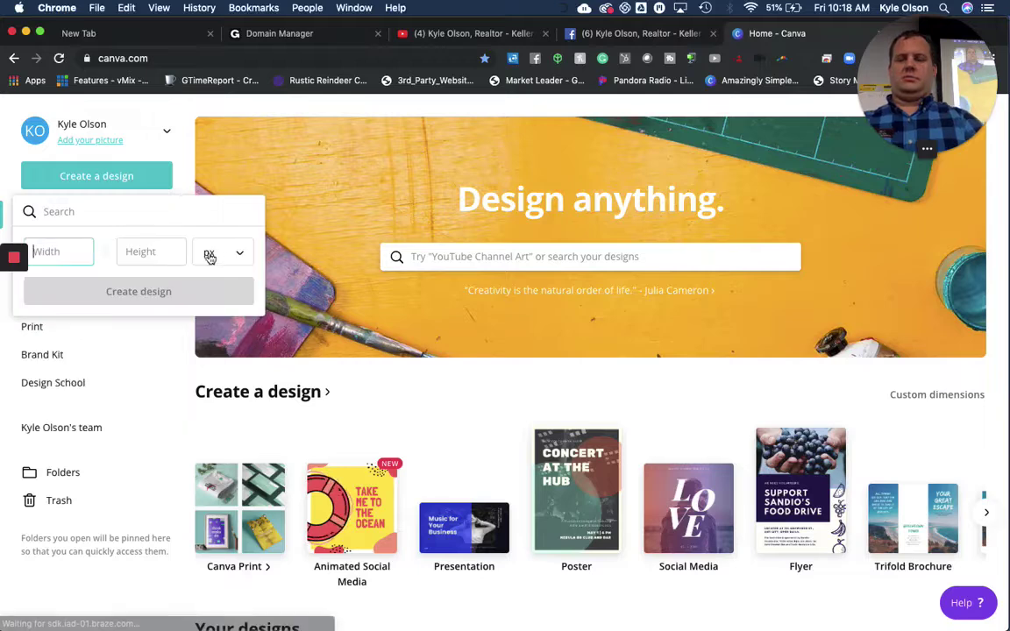
type("1200")
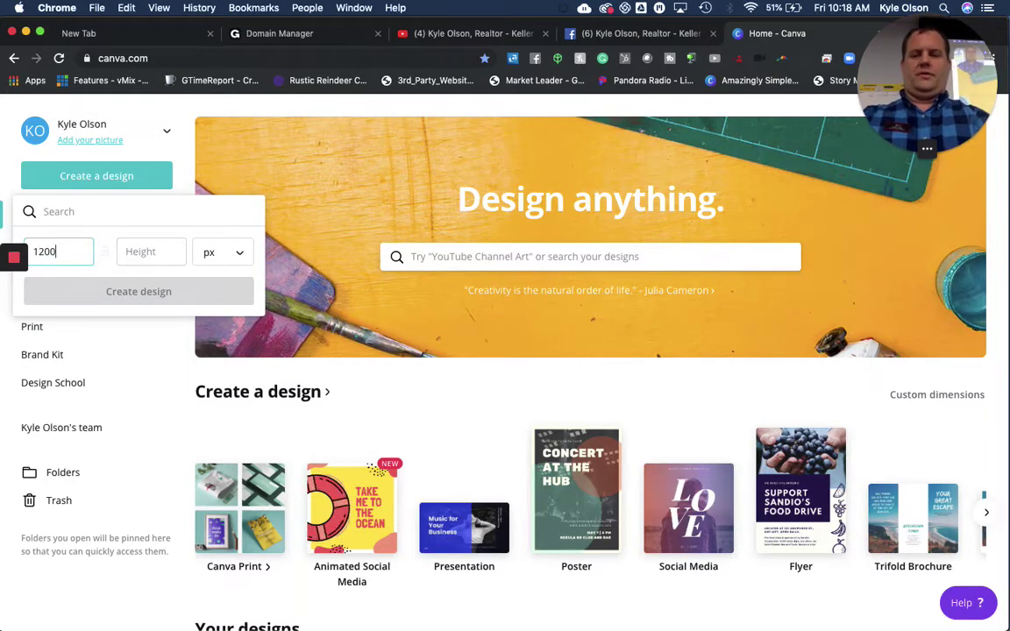
key("Tab")
type("1200")
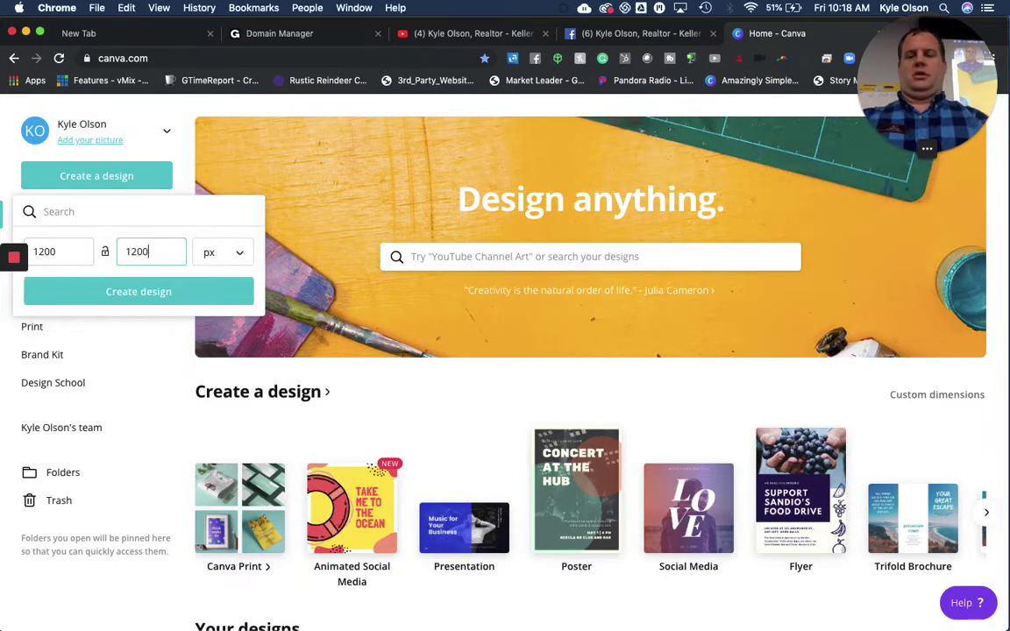
left_click(152, 299)
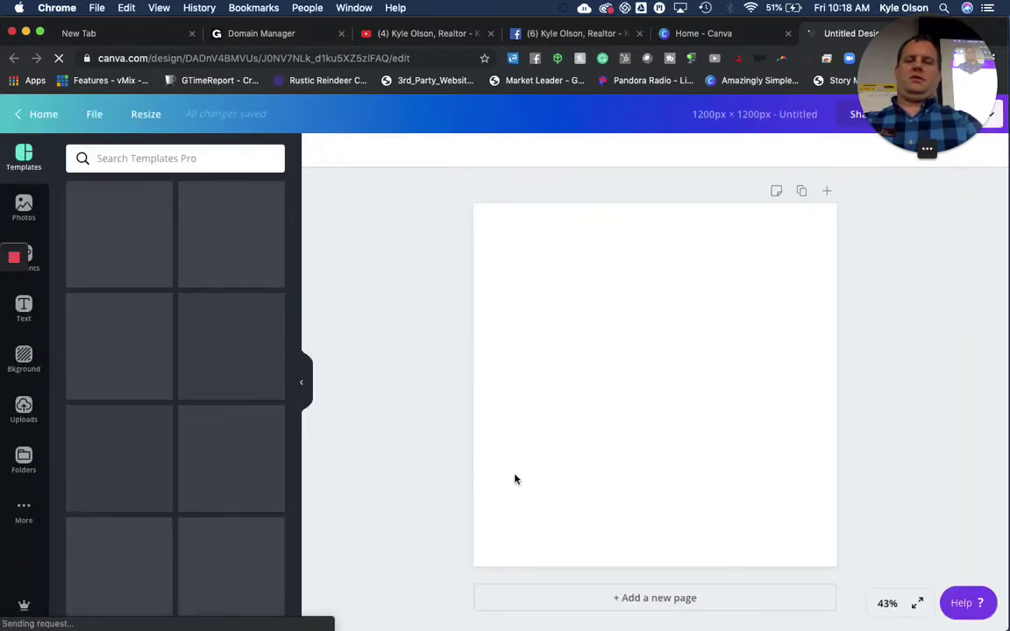
Place the uploaded lake photo on the page and stretch it to cover the whole square
left_click(22, 410)
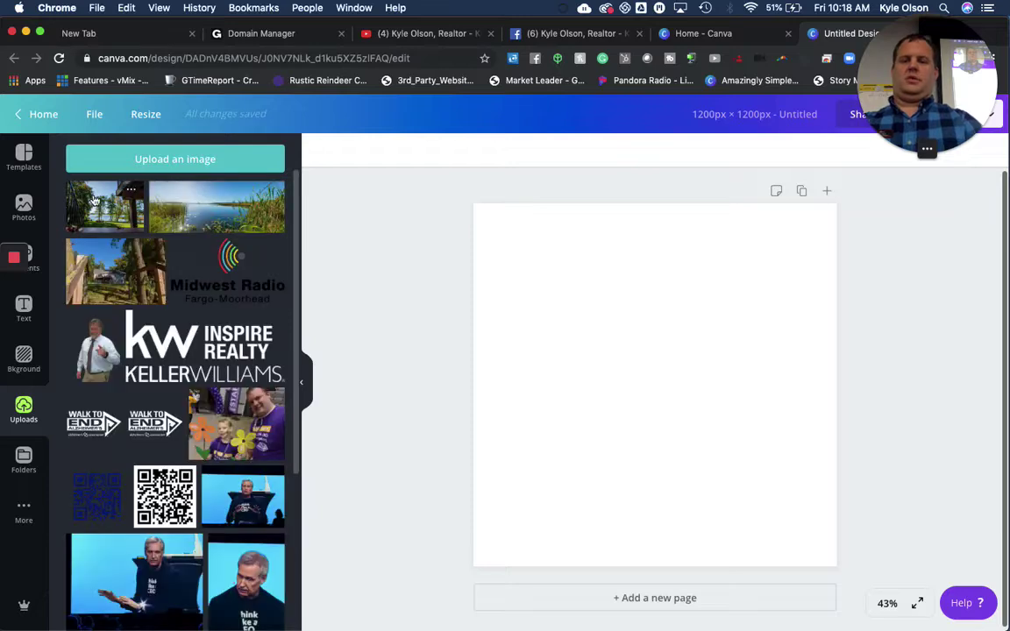
left_click_drag(248, 218, 554, 283)
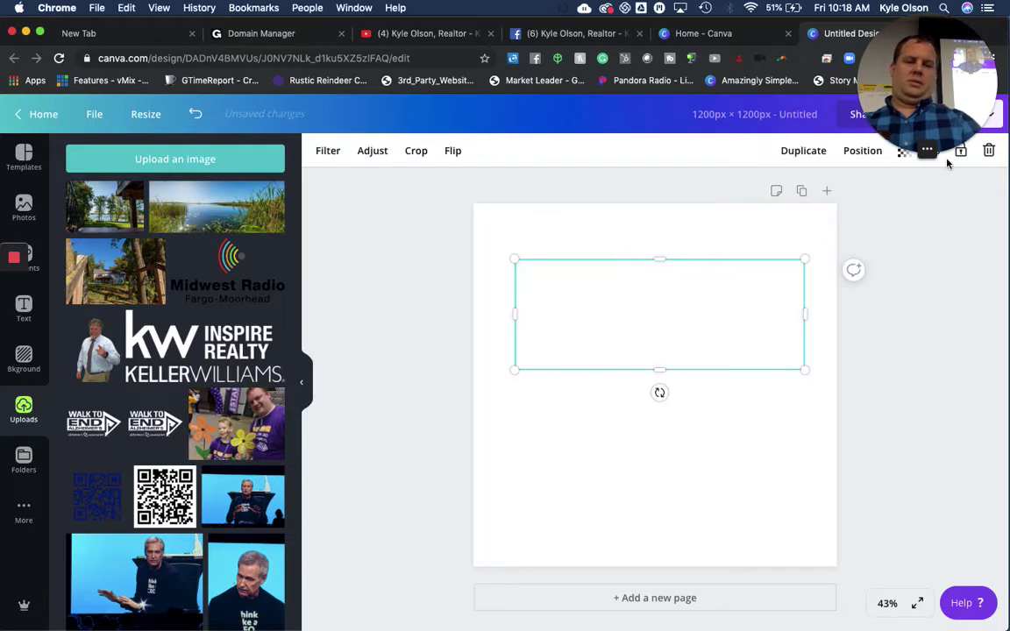
left_click_drag(805, 259, 947, 159)
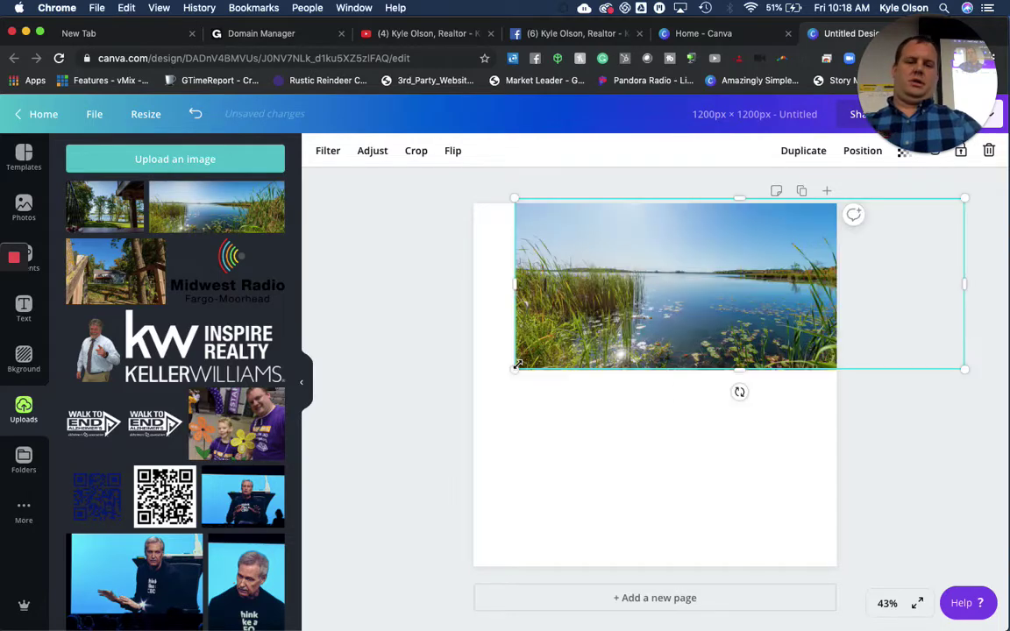
left_click_drag(516, 370, 382, 614)
left_click_drag(607, 287, 593, 431)
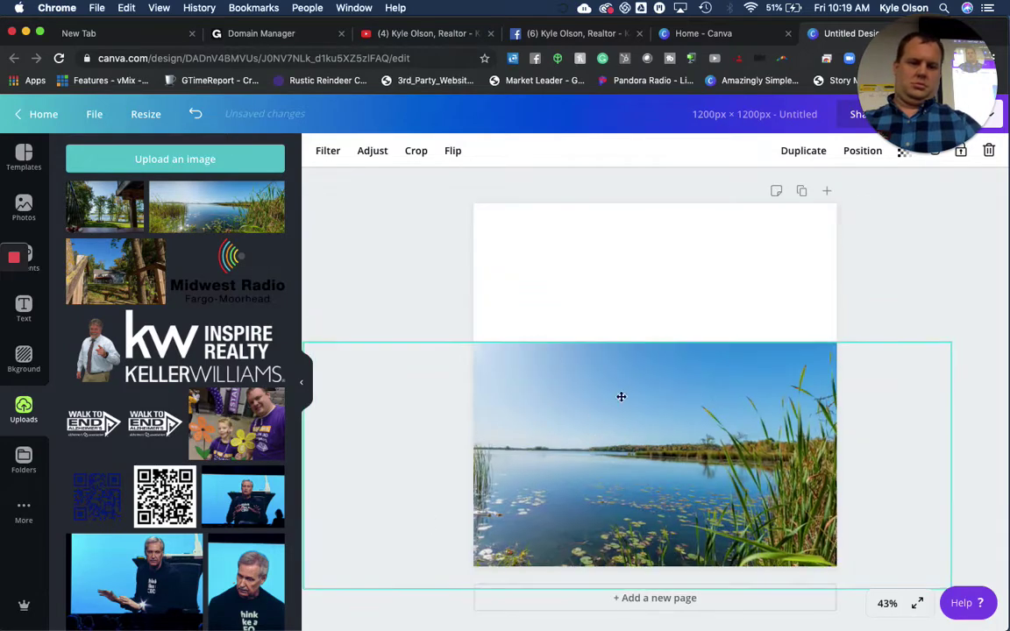
left_click_drag(949, 338, 942, 246)
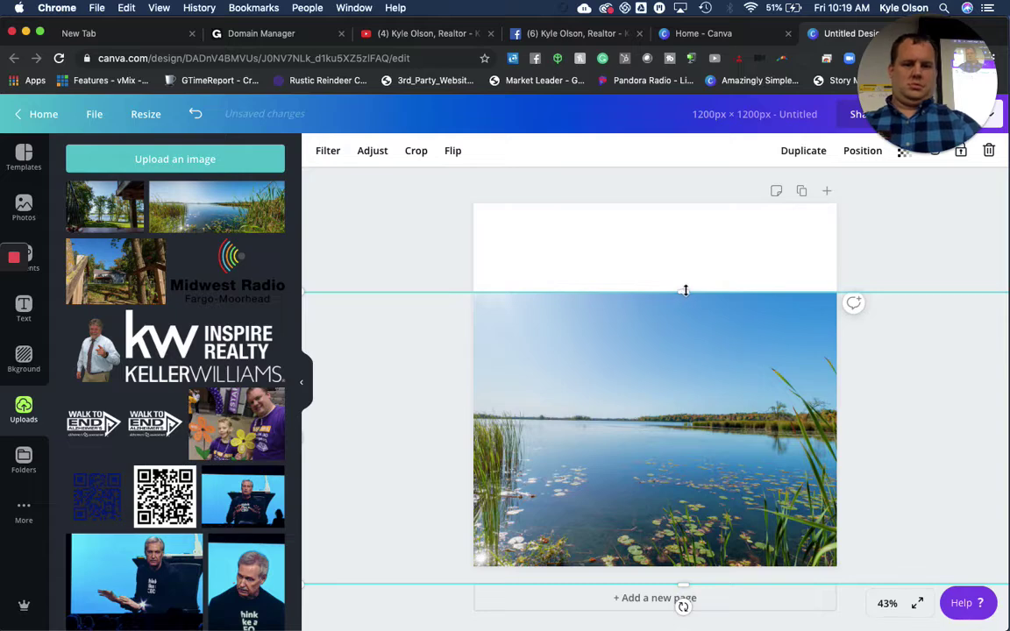
left_click_drag(683, 292, 683, 207)
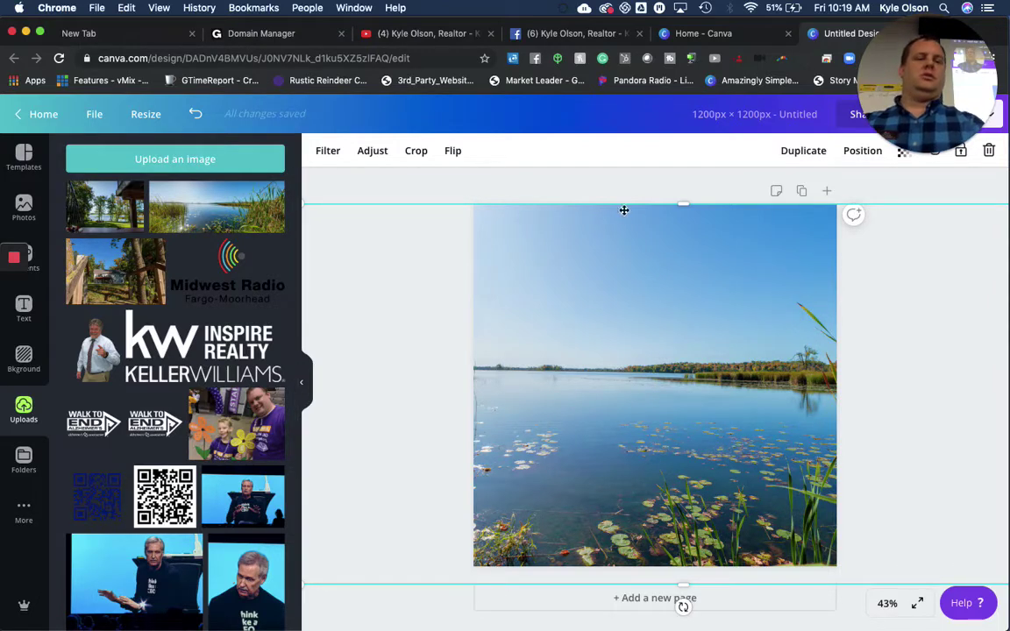
Open the design's Download panel, set to PNG at 1x
left_click_drag(916, 76, 813, 84)
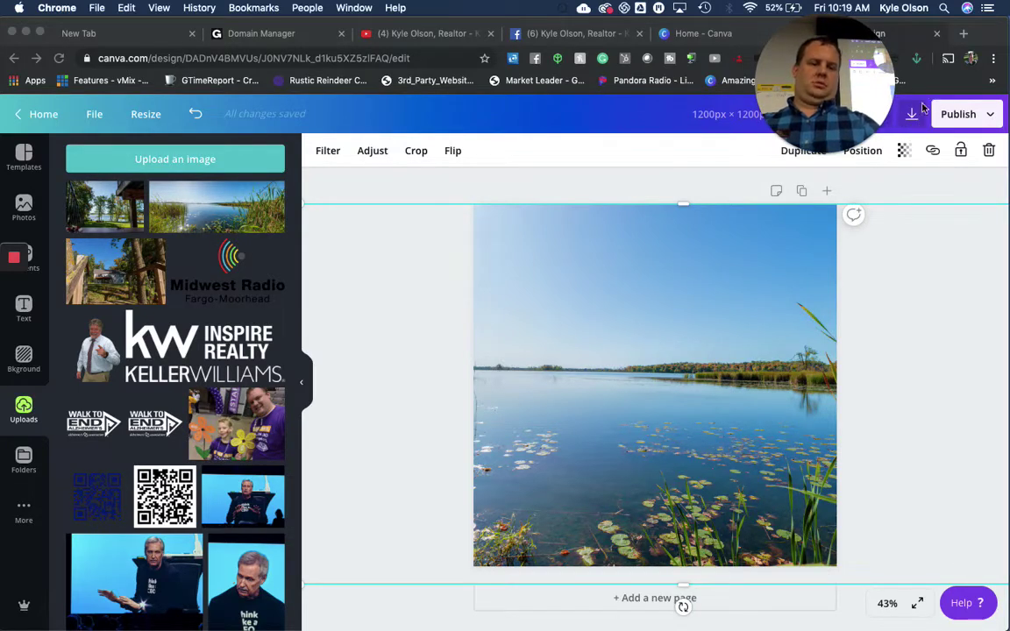
left_click_drag(816, 72, 751, 76)
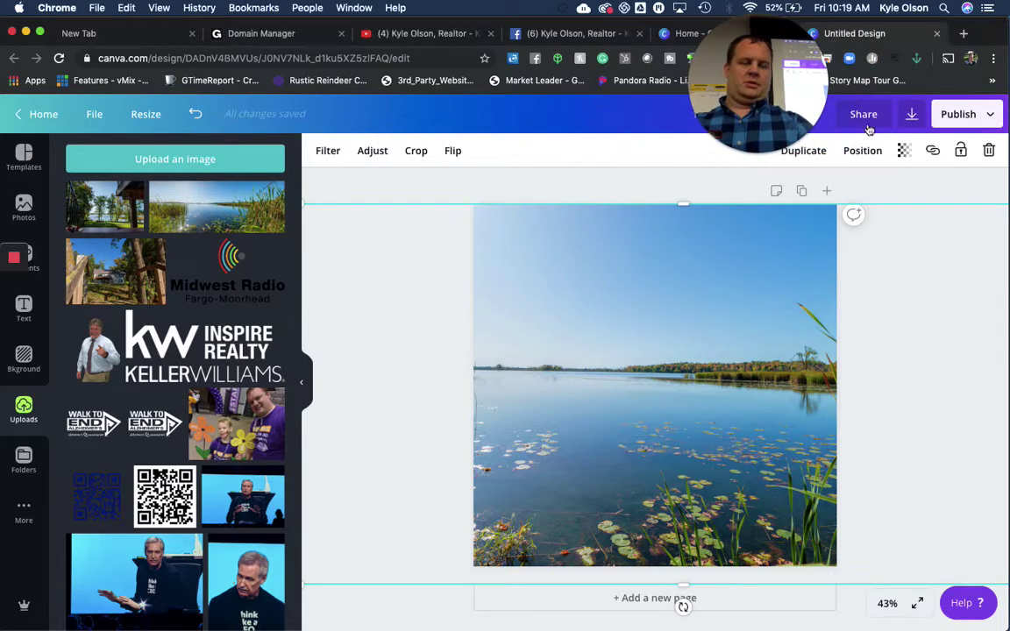
left_click(914, 117)
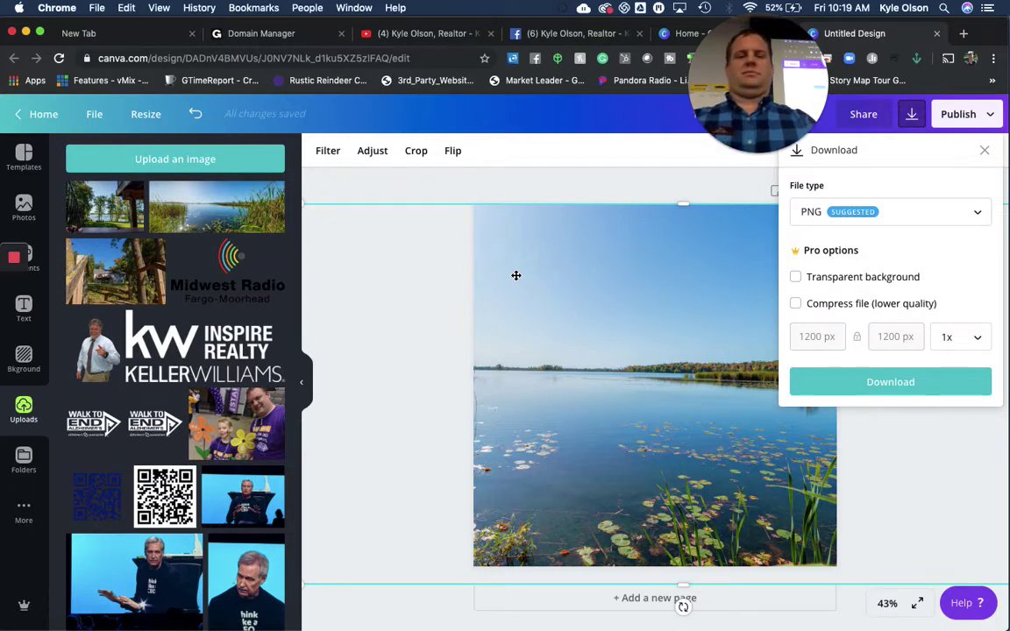
Shrink the Canva window and maximize the KW Command window at the hero image upload section
key("super+Tab")
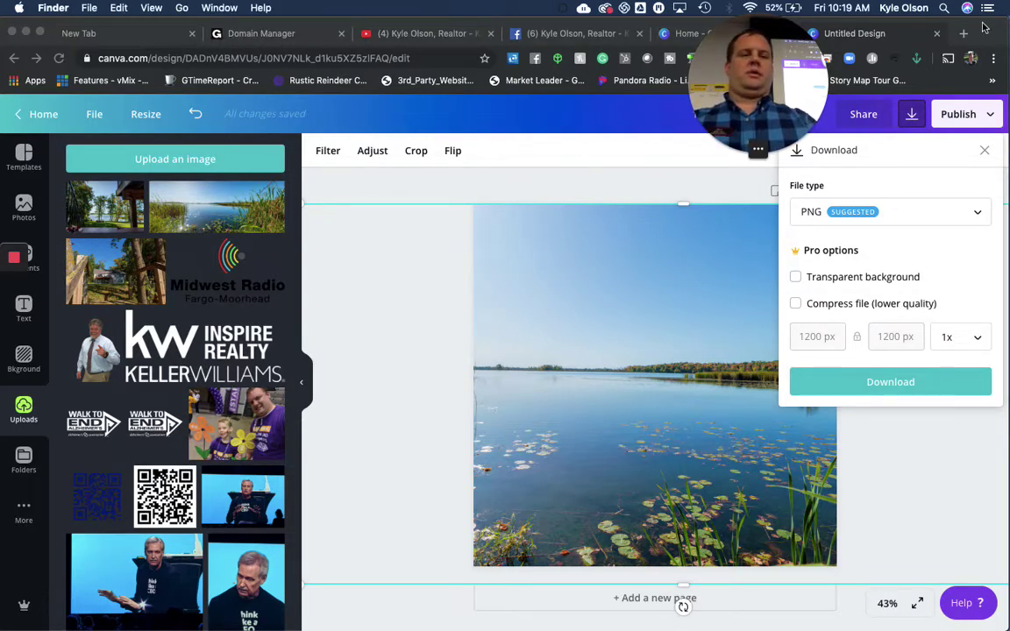
double_click(984, 28)
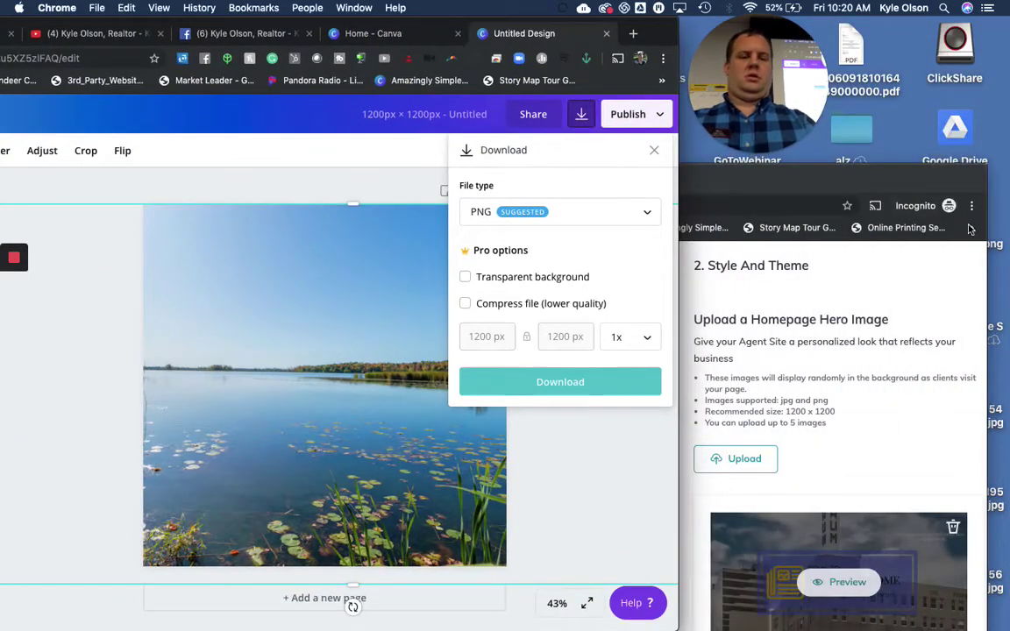
double_click(922, 183)
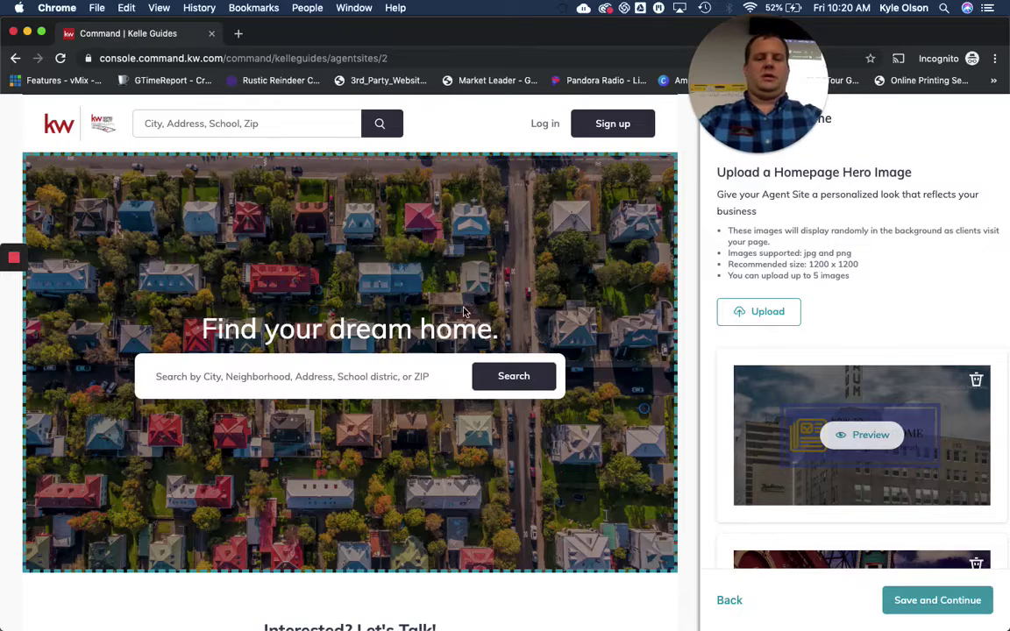
Review the hero image cards, then save and continue to step 3, Content
scroll(788, 259, "down", 1)
scroll(788, 262, "down", 10)
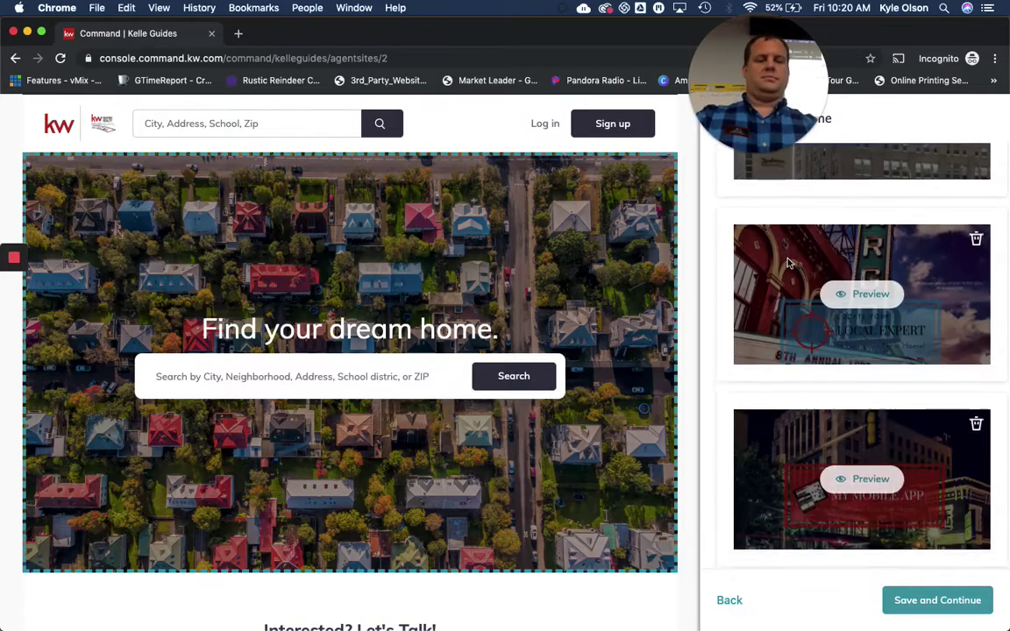
scroll(788, 261, "down", 5)
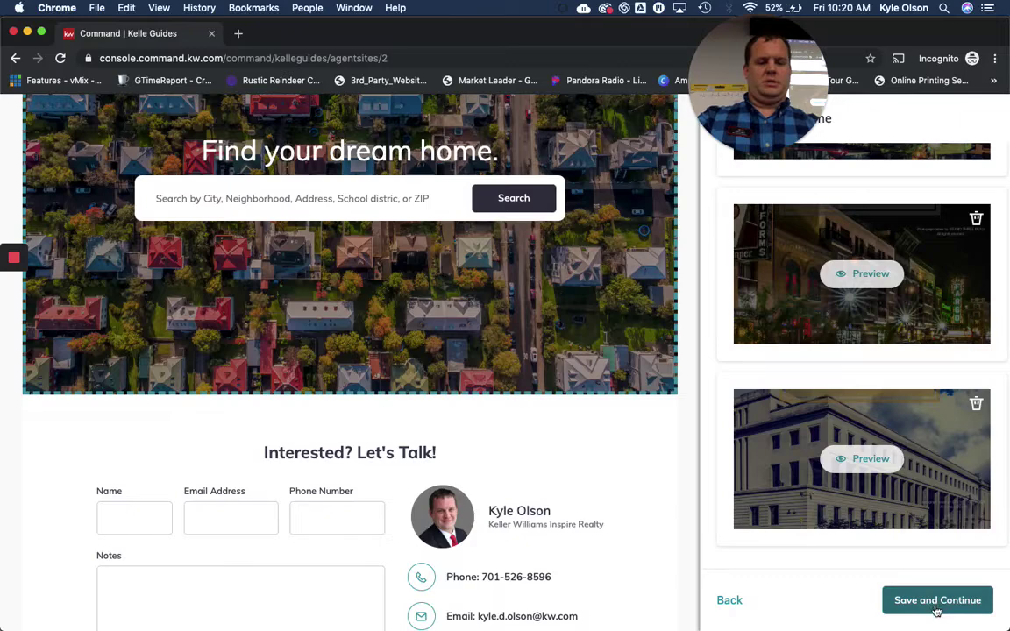
left_click(937, 609)
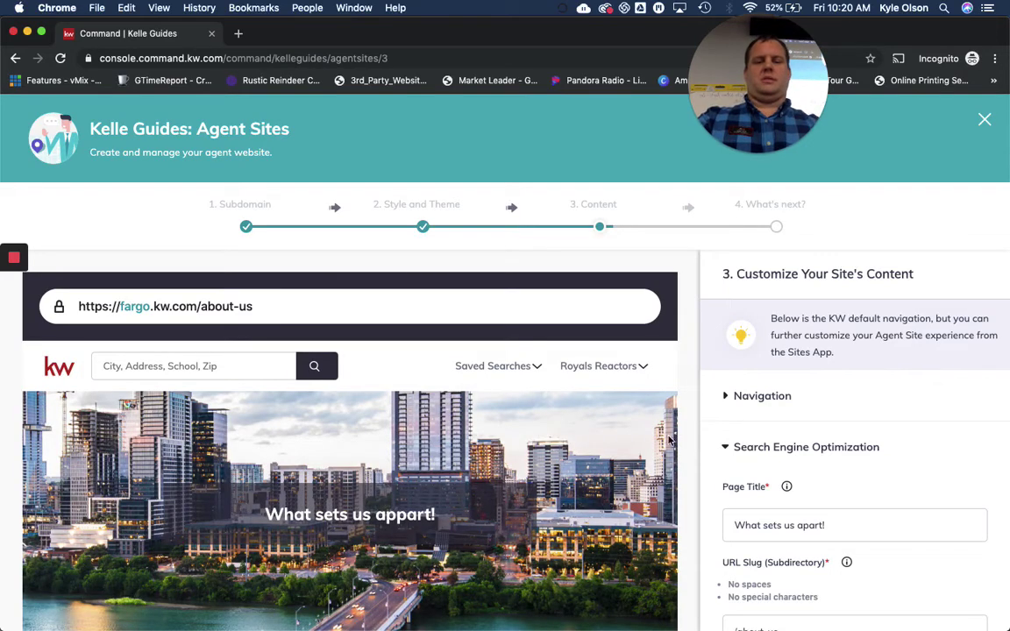
Move Company Profile below About Me in the agent site's navigation list
scroll(889, 433, "down", 1)
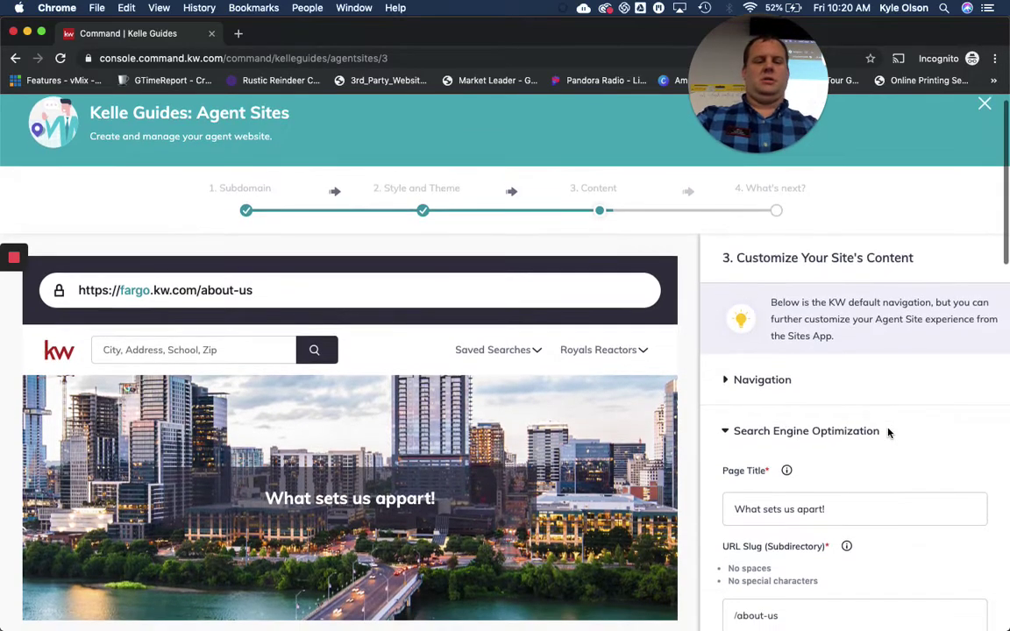
scroll(889, 434, "down", 3)
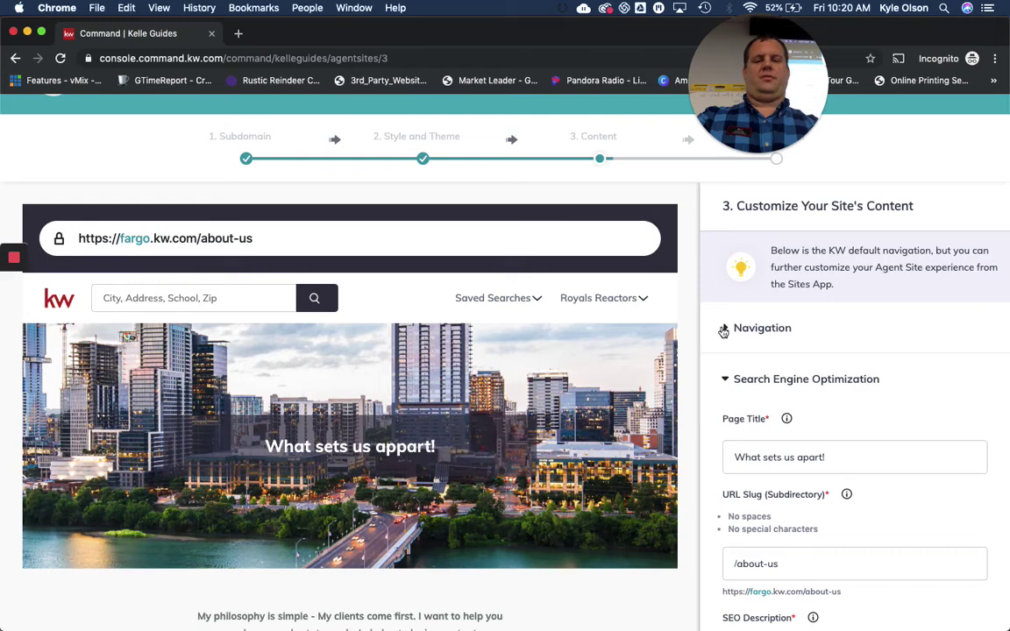
left_click(724, 328)
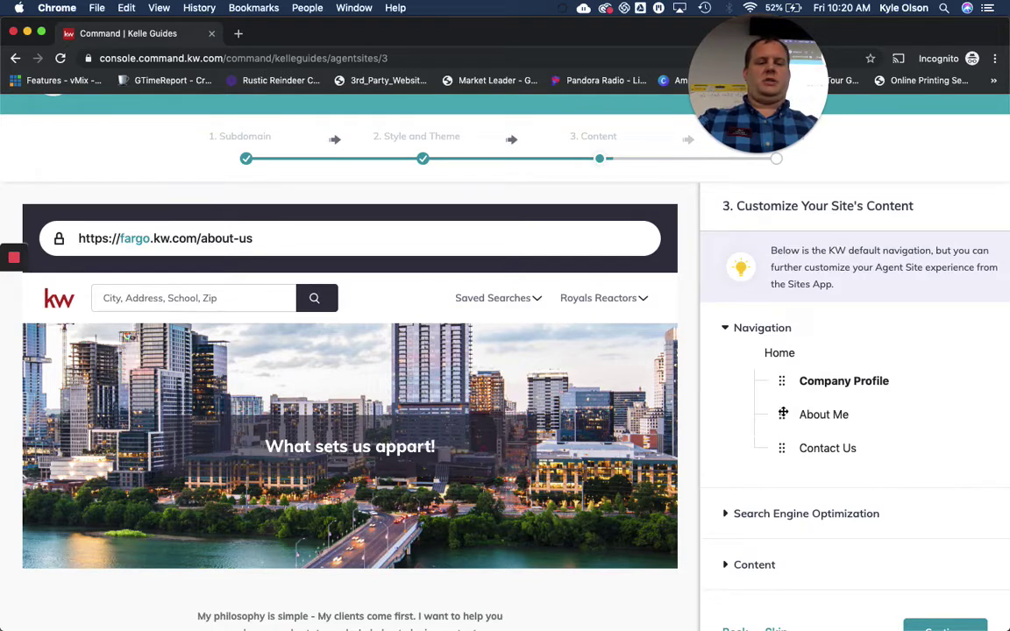
left_click_drag(784, 380, 787, 406)
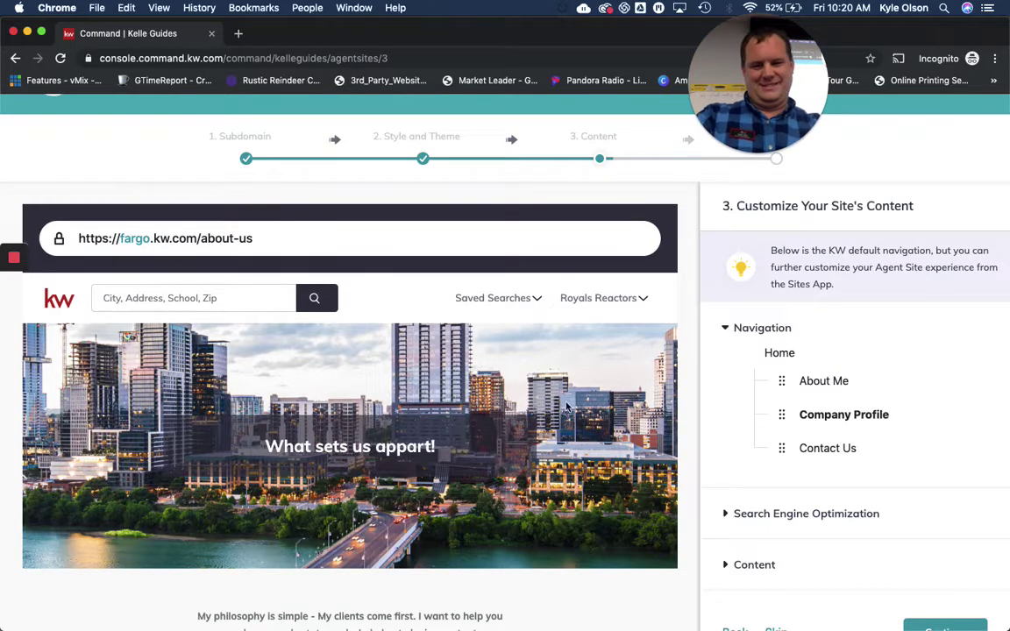
Review the About Us SEO fields: title 'What sets us apart!', slug /about-us, and description
scroll(898, 436, "down", 1)
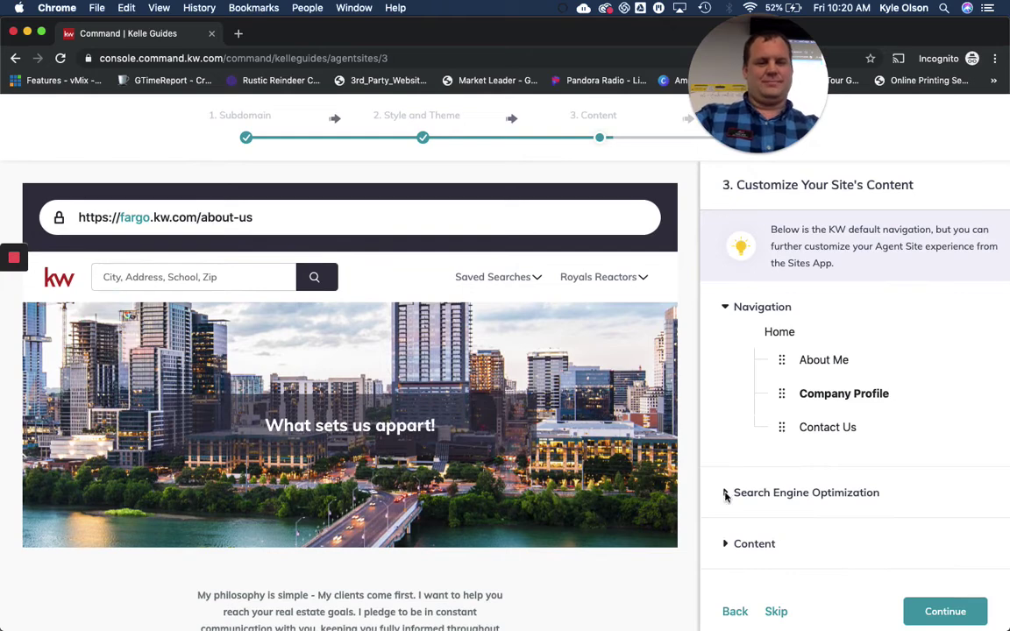
left_click(725, 492)
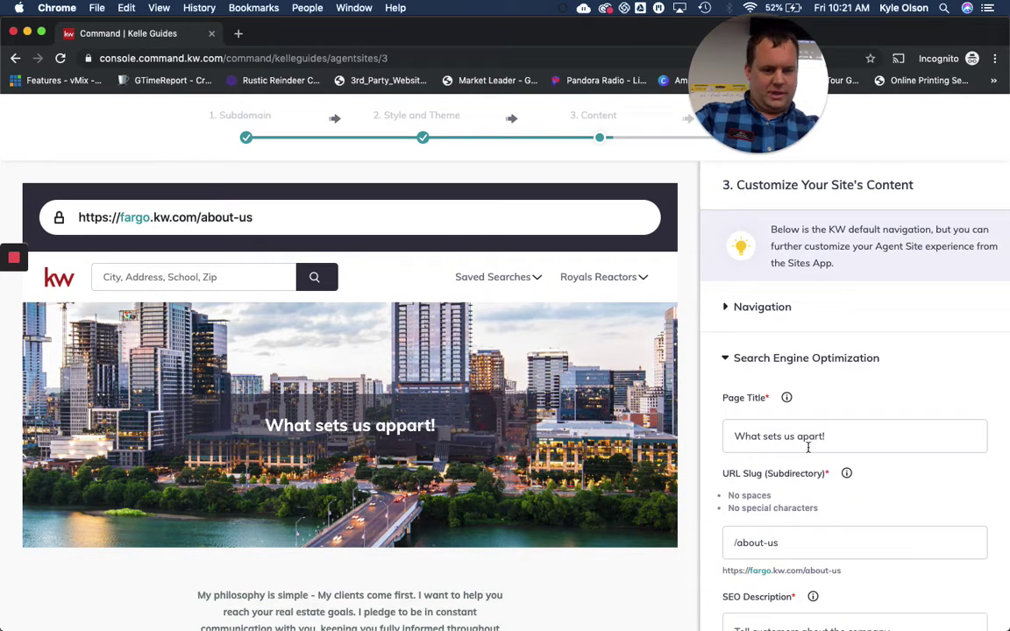
scroll(783, 493, "down", 2)
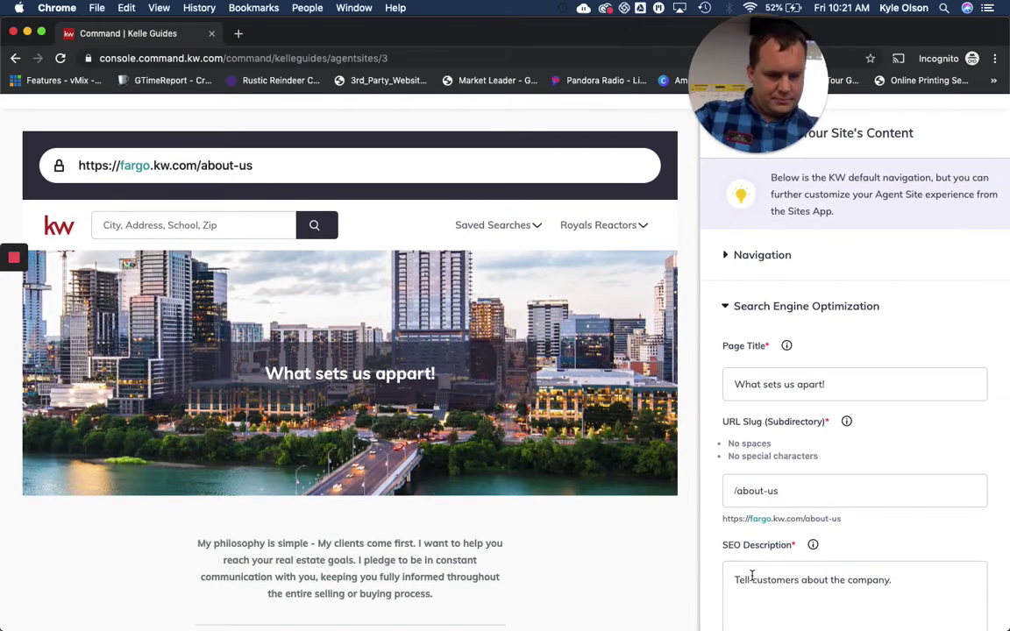
scroll(844, 605, "down", 2)
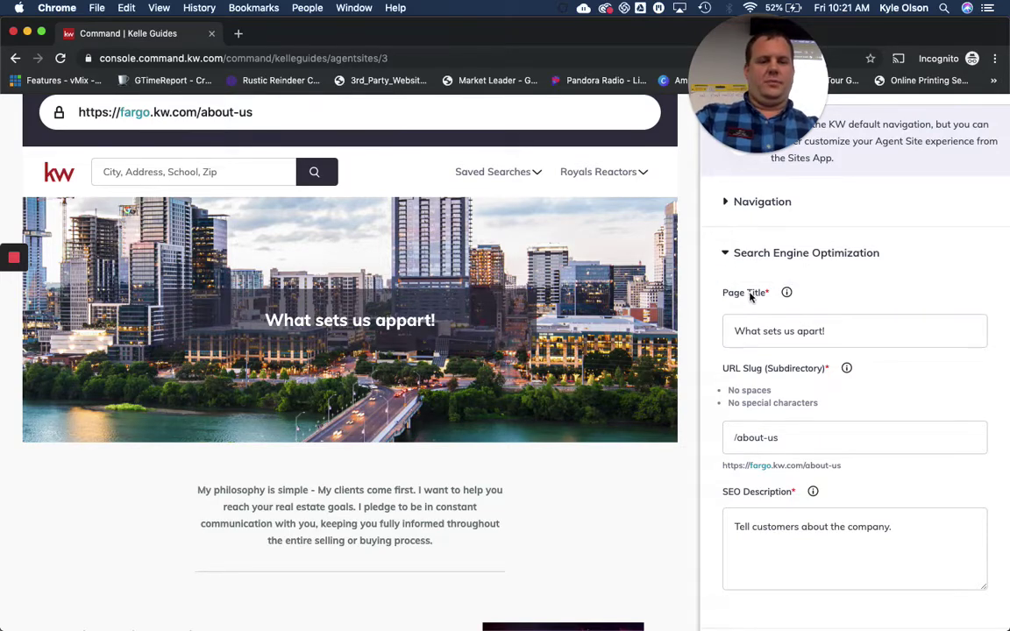
left_click(758, 371)
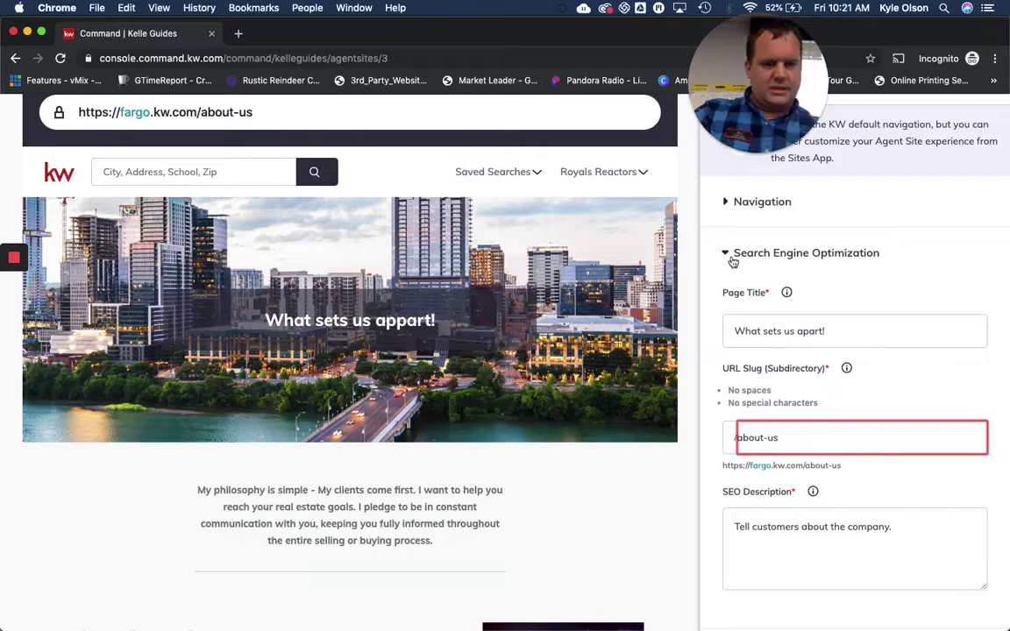
scroll(758, 386, "down", 2)
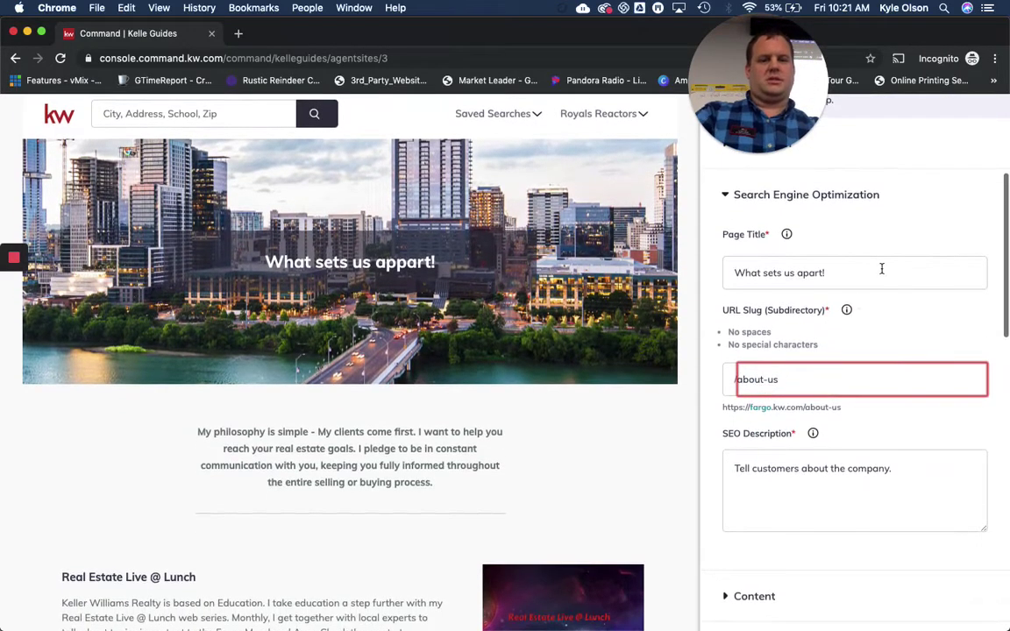
left_click_drag(874, 271, 707, 277)
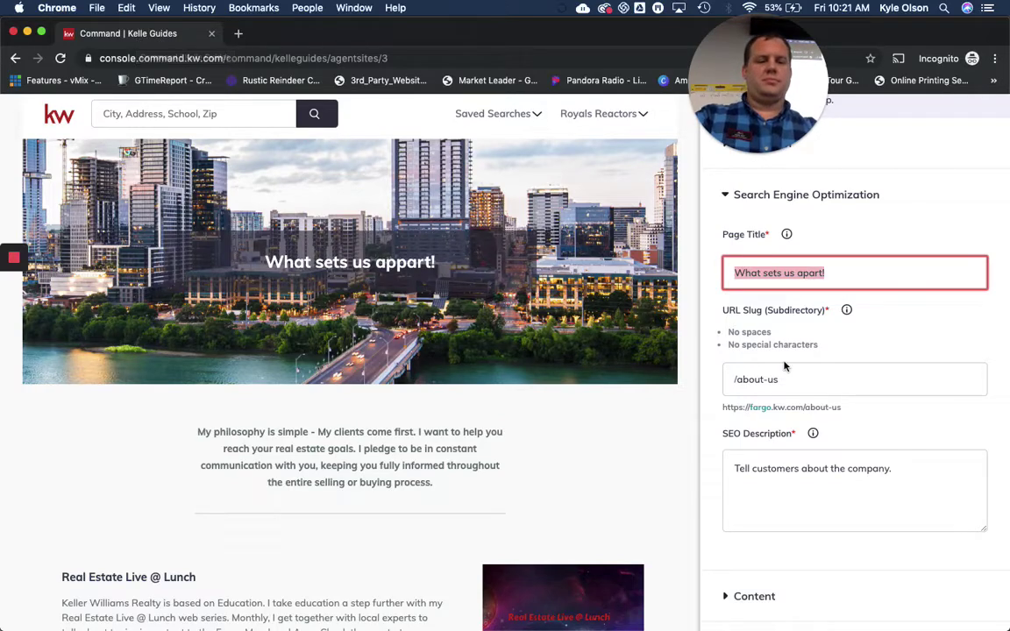
left_click(825, 386)
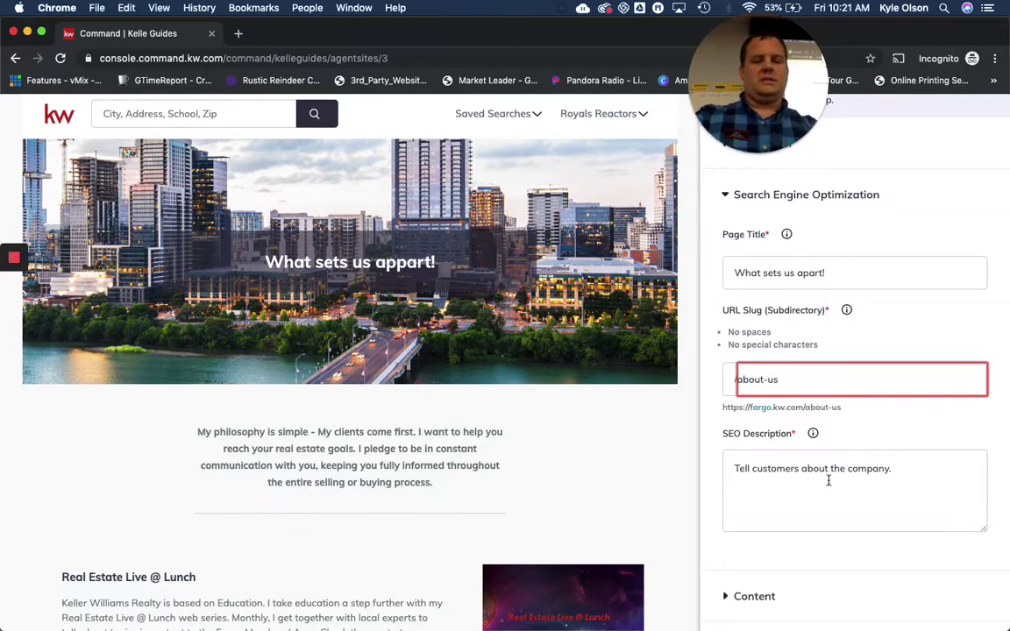
left_click(918, 470)
scroll(919, 470, "down", 2)
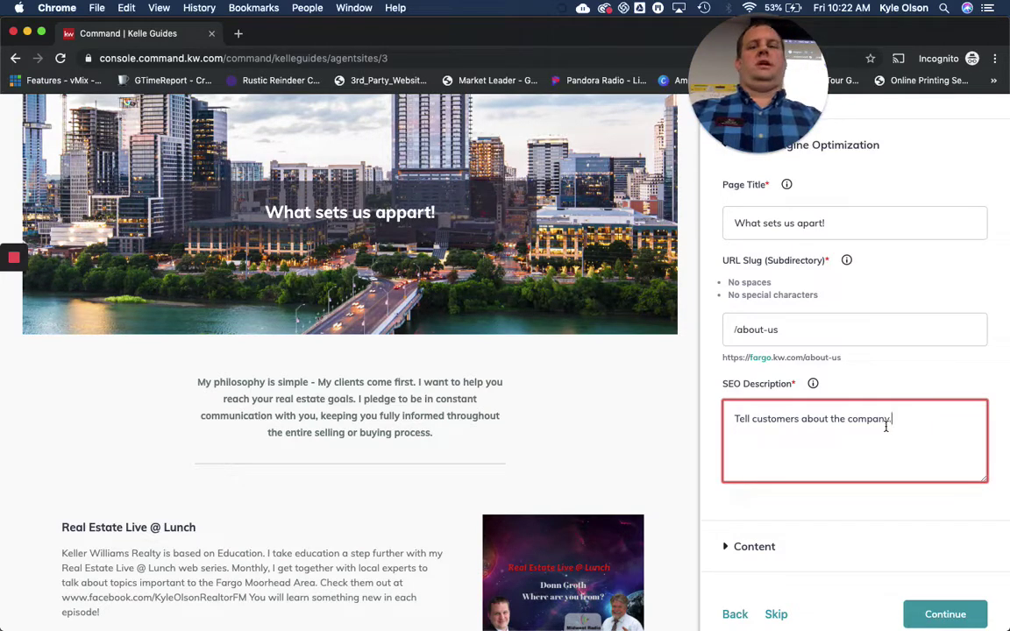
Google 'real estate fargo nd' in a new tab, then return to the About Us SEO description
left_click(240, 33)
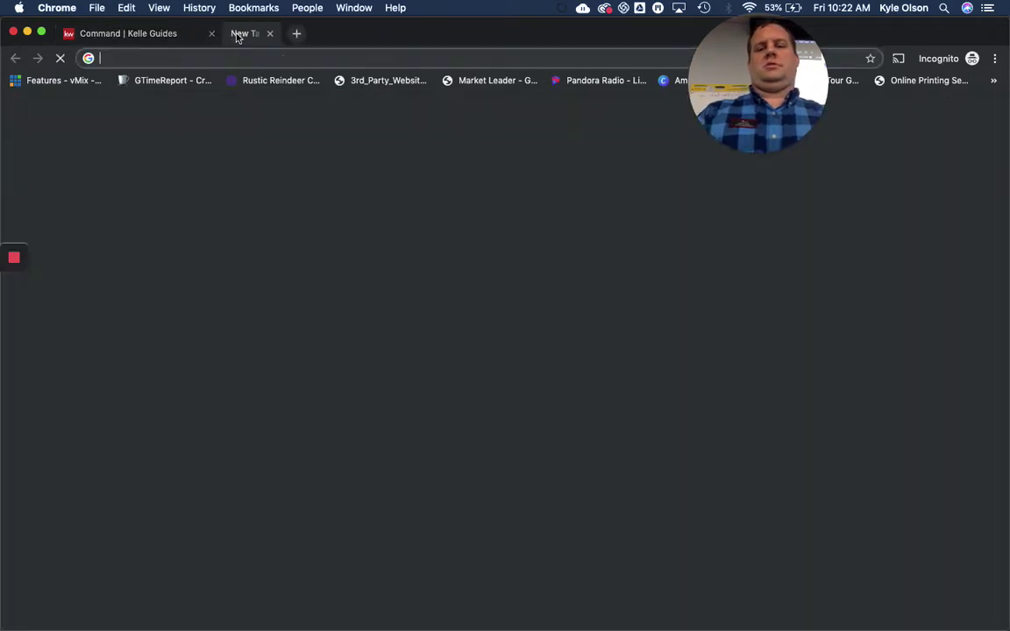
type("goog")
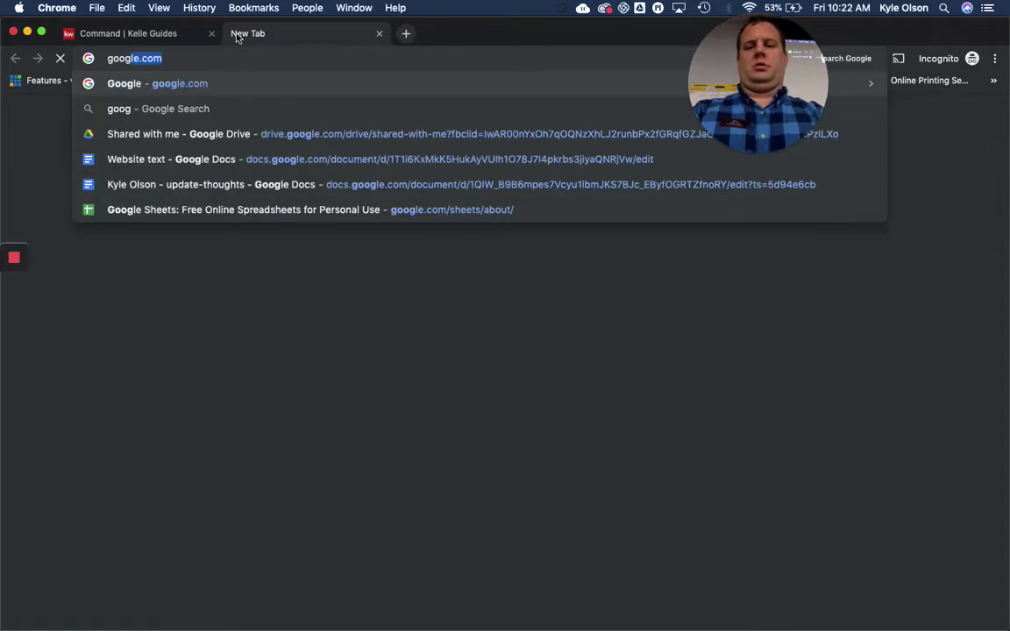
key("Return")
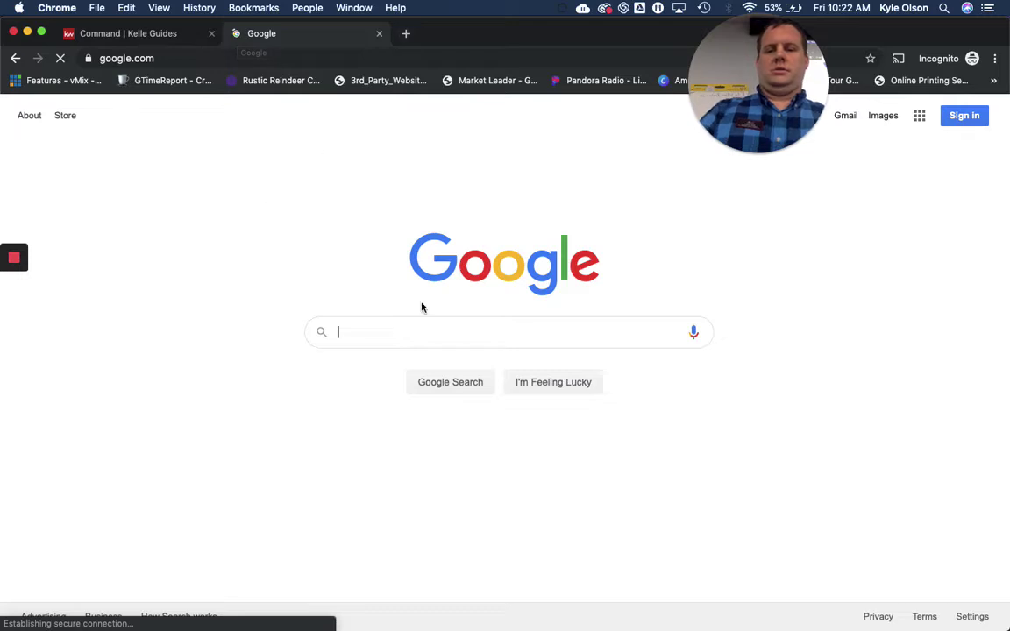
type("real ")
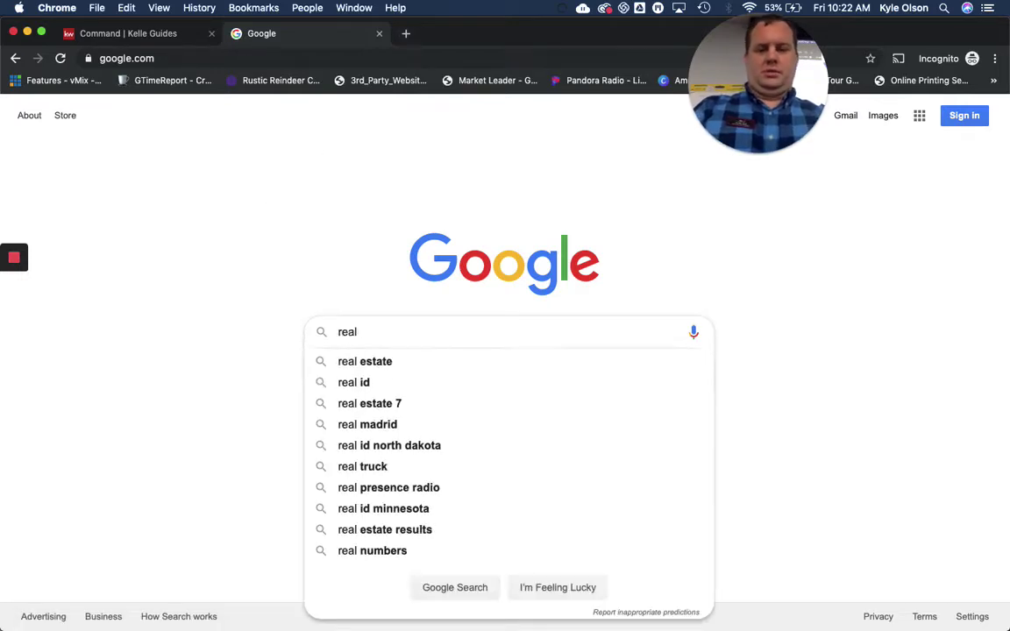
type("estate fare")
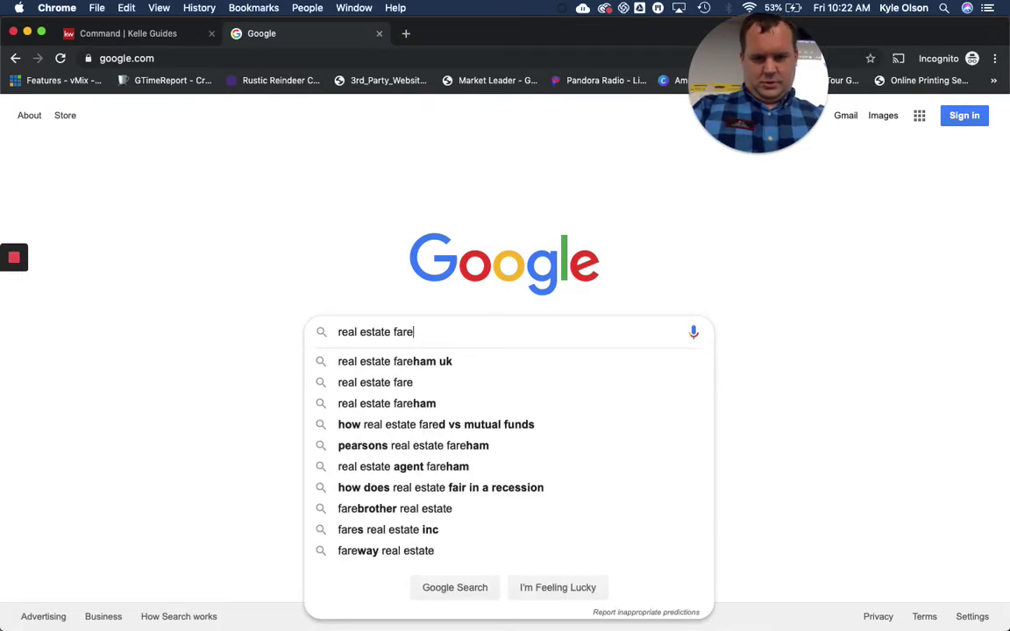
key("BackSpace")
key("BackSpace")
type("r")
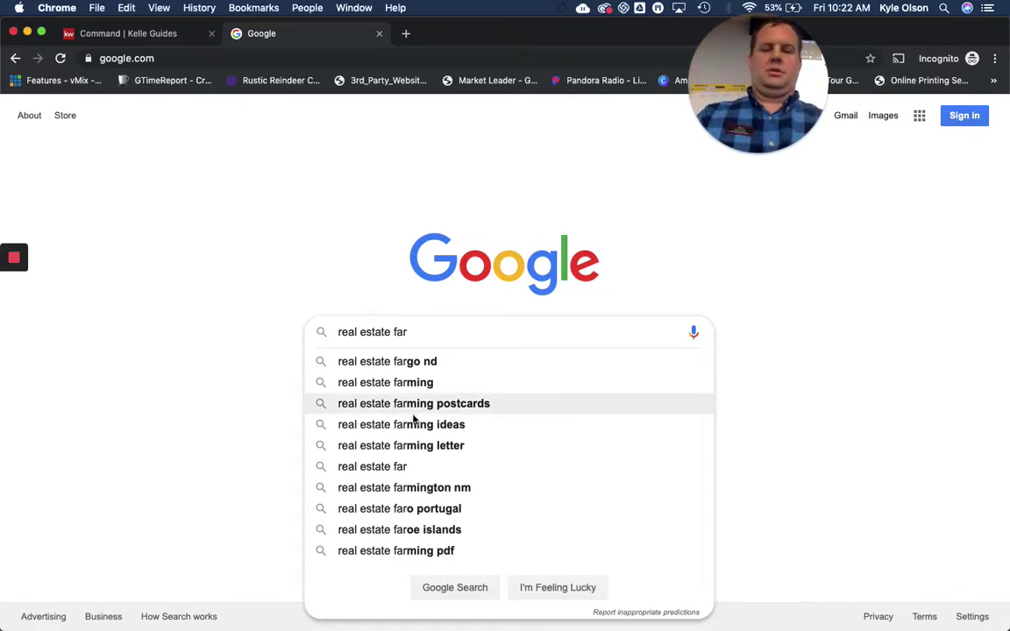
left_click(409, 362)
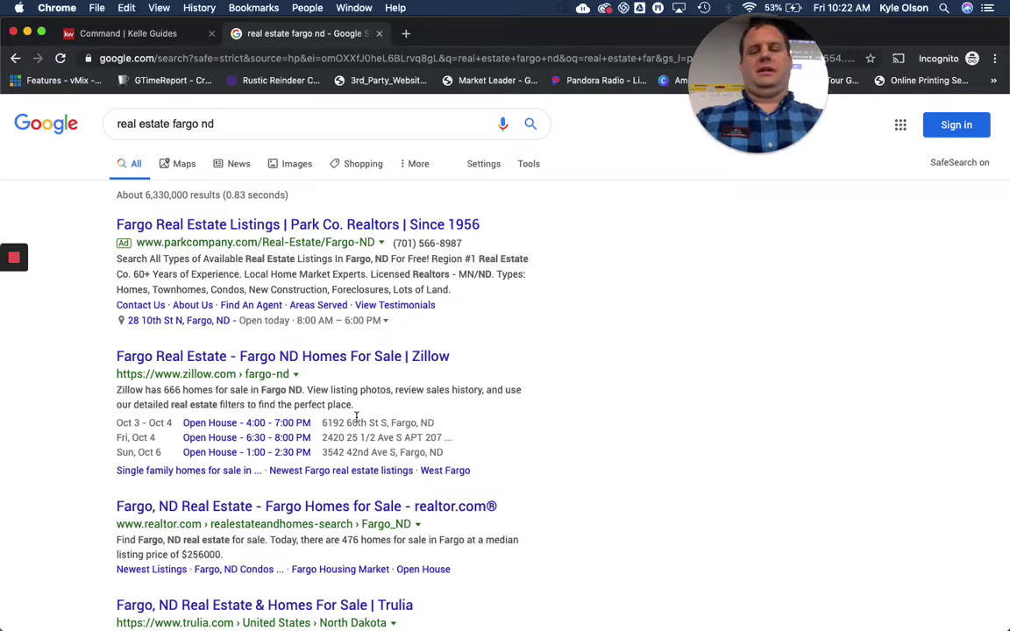
scroll(351, 562, "down", 4)
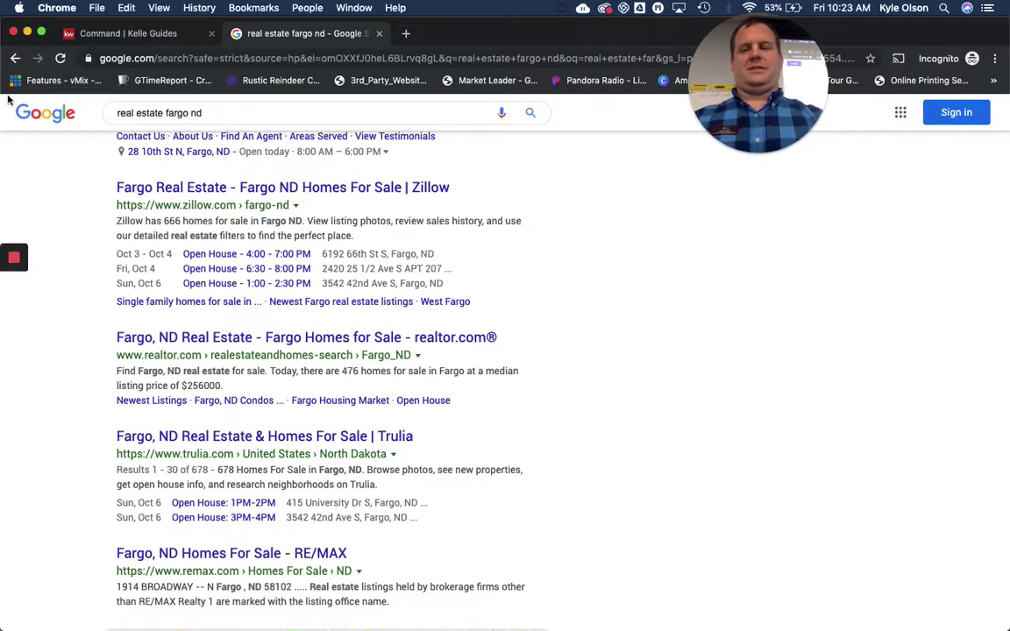
left_click(114, 34)
left_click(796, 442)
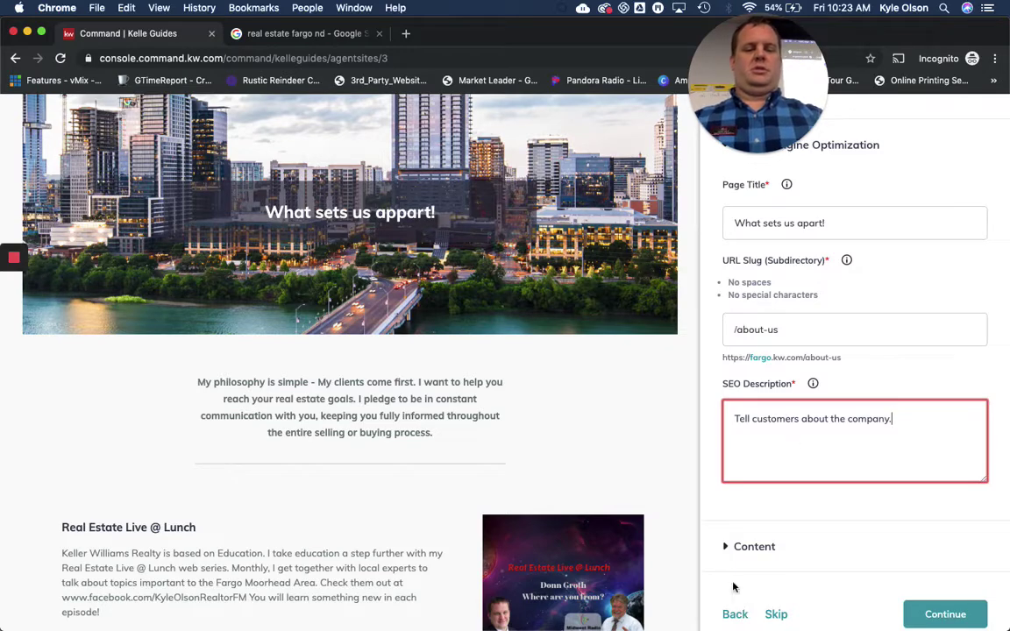
Correct the page header text from 'What sets us appart!' to 'What sets us apart!'
left_click(789, 546)
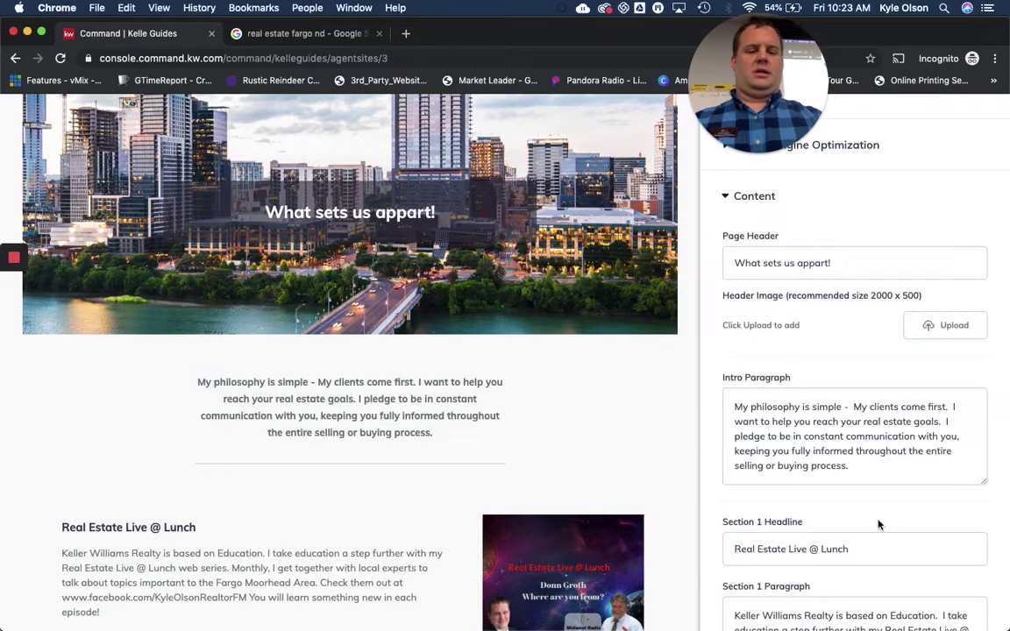
scroll(877, 522, "down", 3)
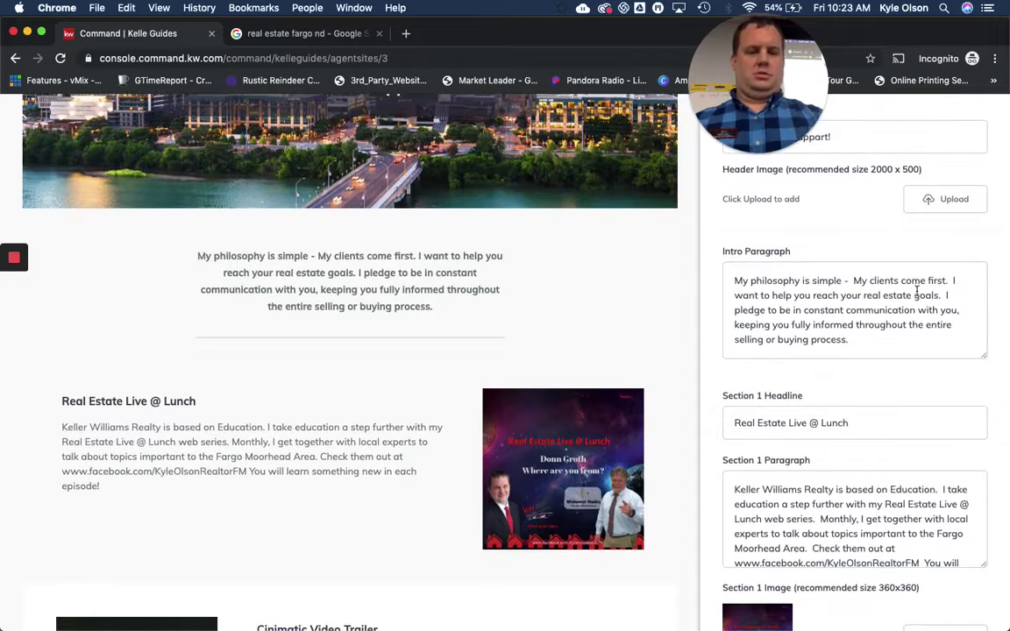
scroll(877, 351, "up", 2)
left_click(810, 231)
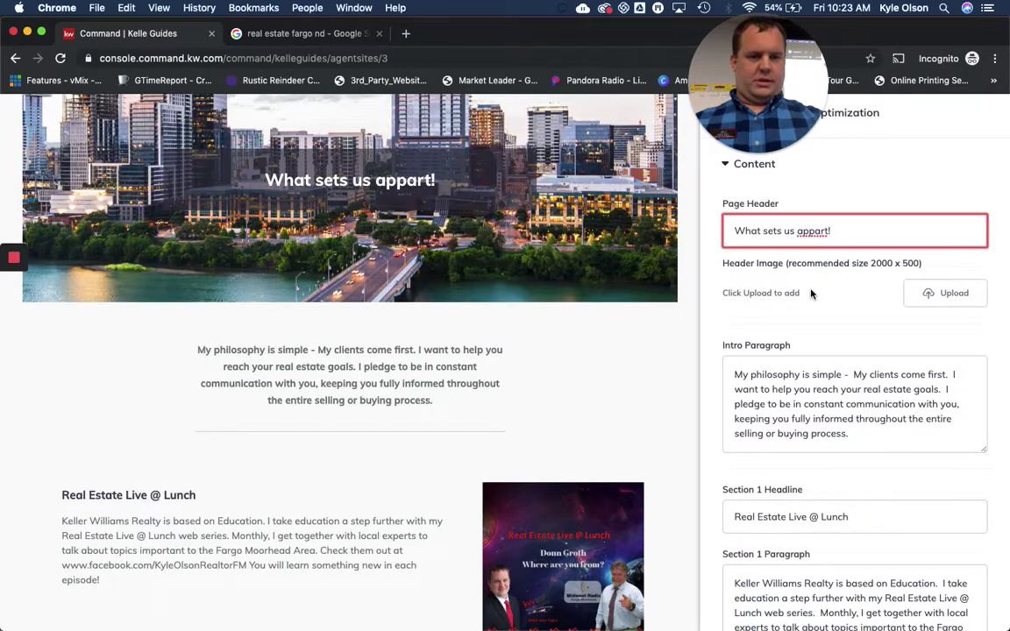
key("BackSpace")
left_click(841, 330)
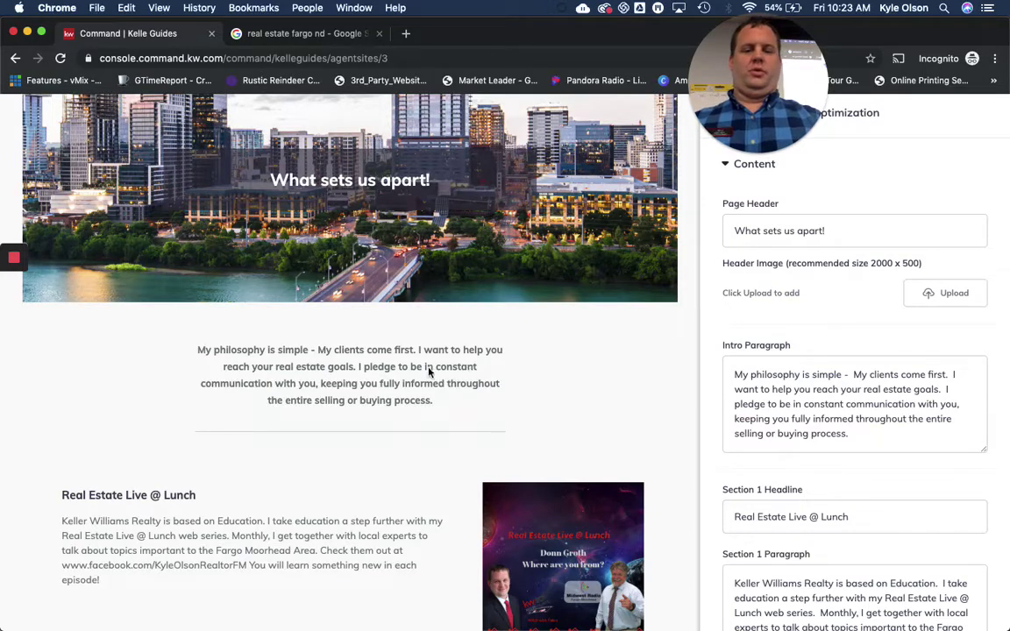
Scroll through the content sections 'Real Estate Live @ Lunch' and 'Cinimatic Video Trailer'
scroll(832, 523, "down", 2)
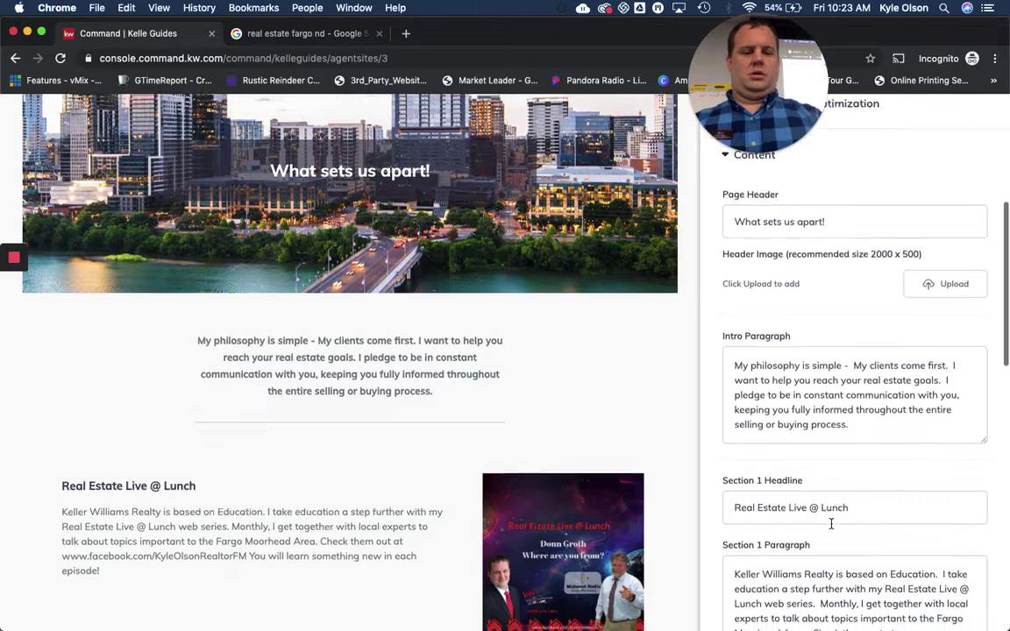
scroll(832, 524, "down", 3)
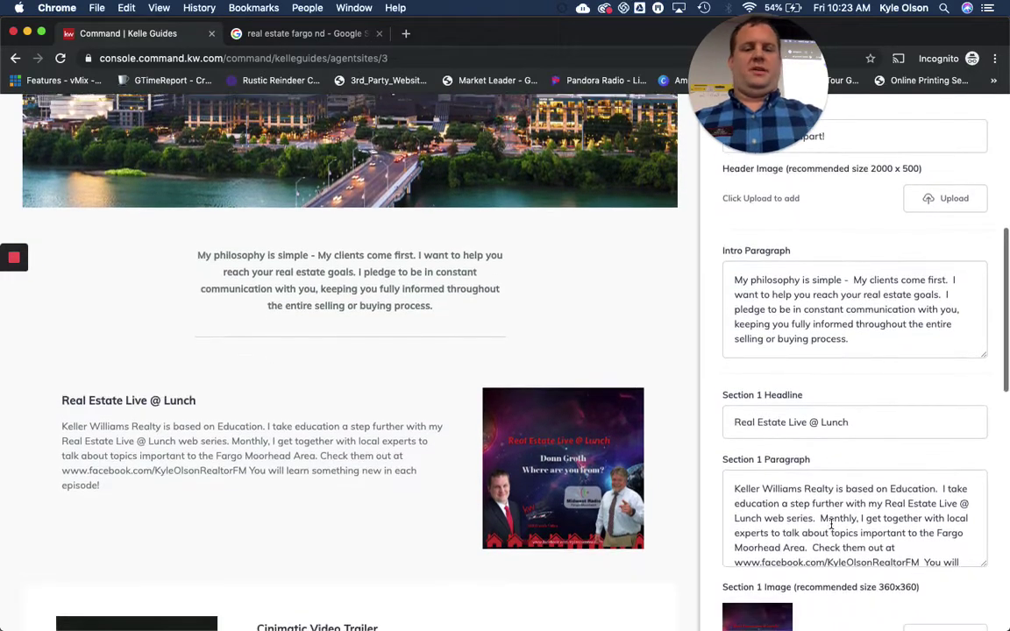
scroll(831, 524, "down", 2)
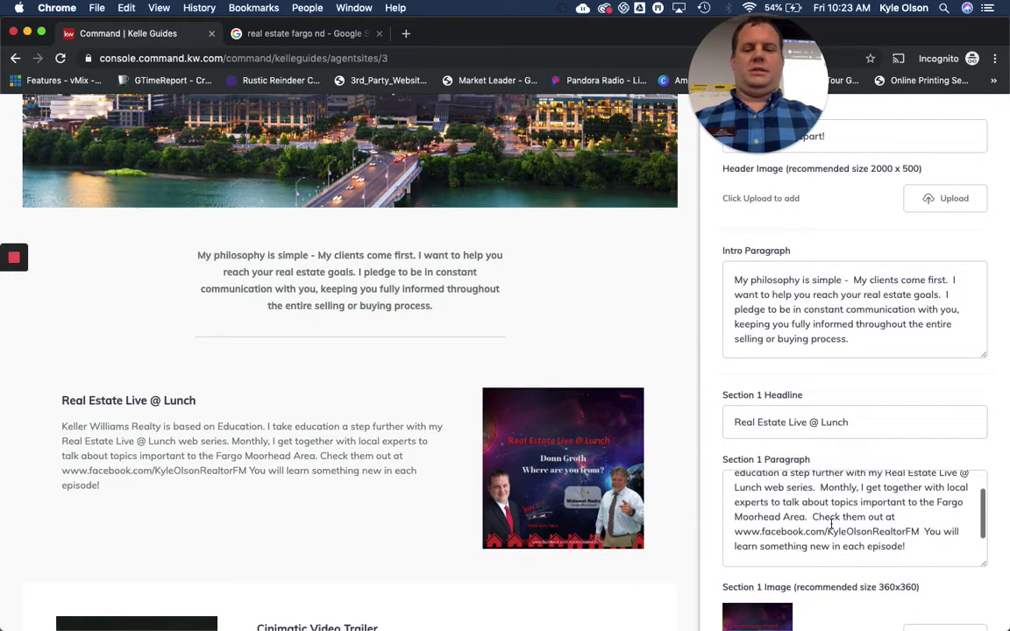
scroll(351, 485, "down", 15)
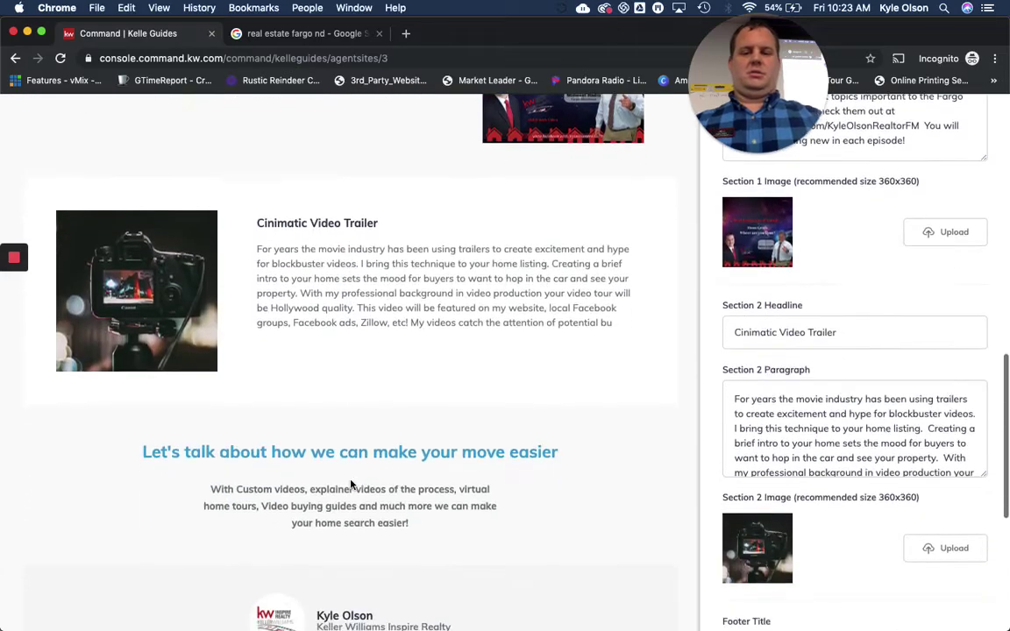
scroll(351, 485, "up", 6)
scroll(351, 485, "up", 12)
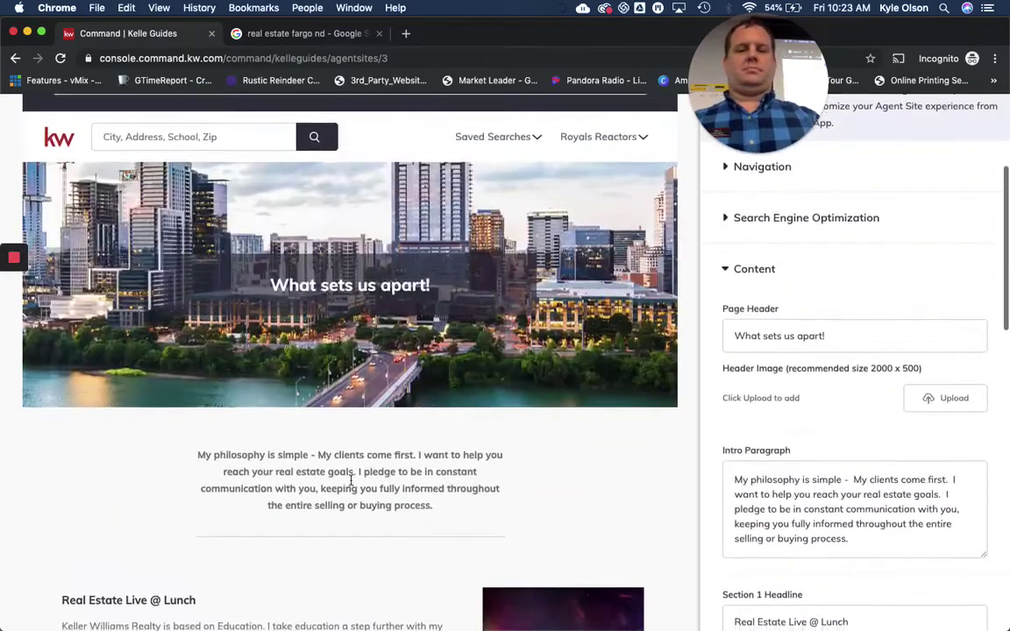
scroll(351, 485, "down", 10)
scroll(350, 482, "down", 1)
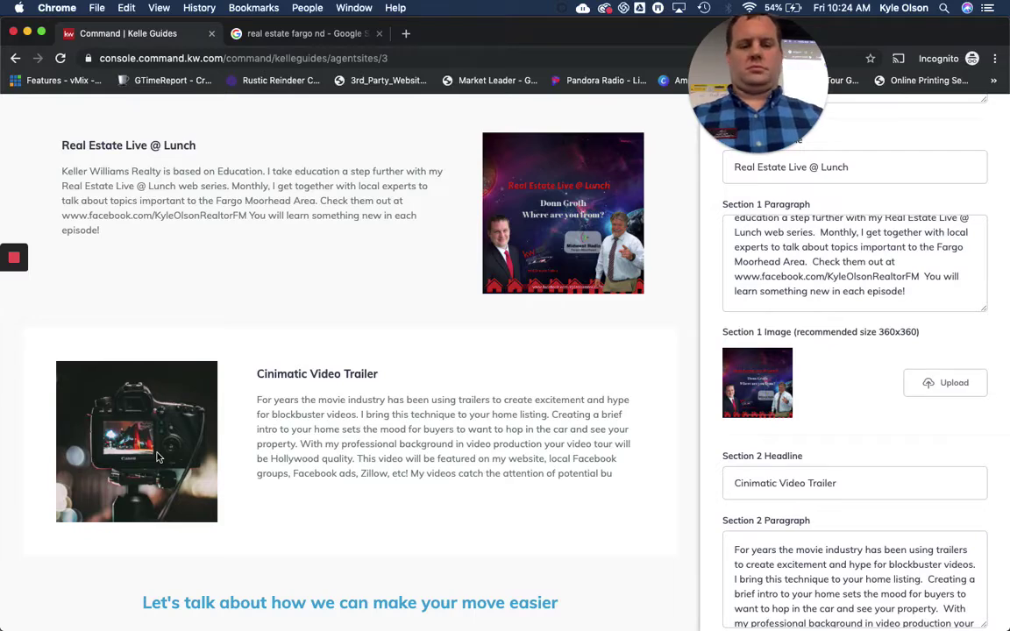
scroll(349, 397, "down", 2)
scroll(349, 397, "down", 5)
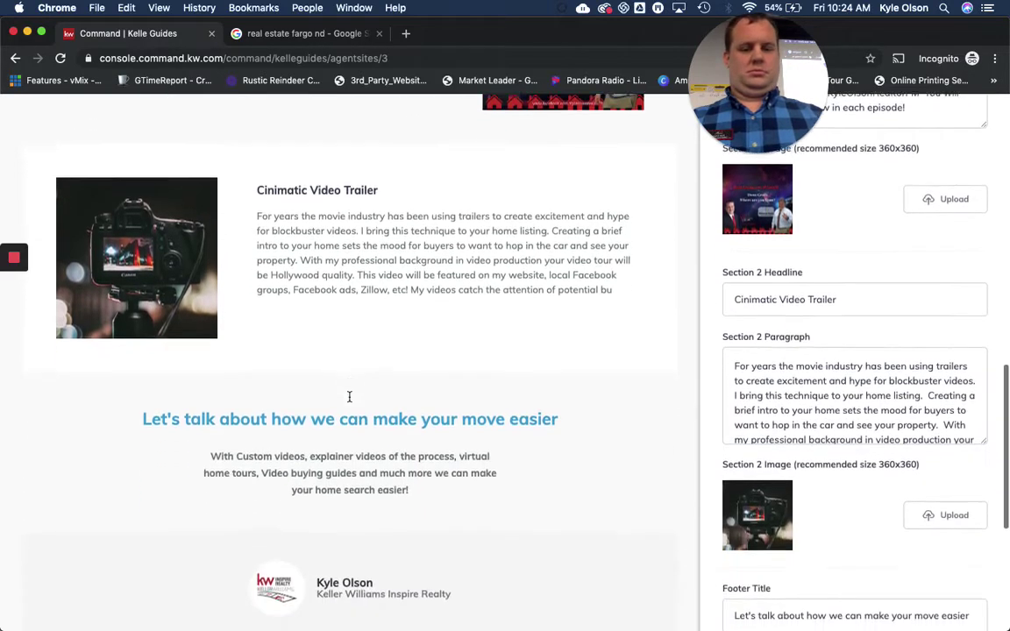
scroll(349, 397, "down", 5)
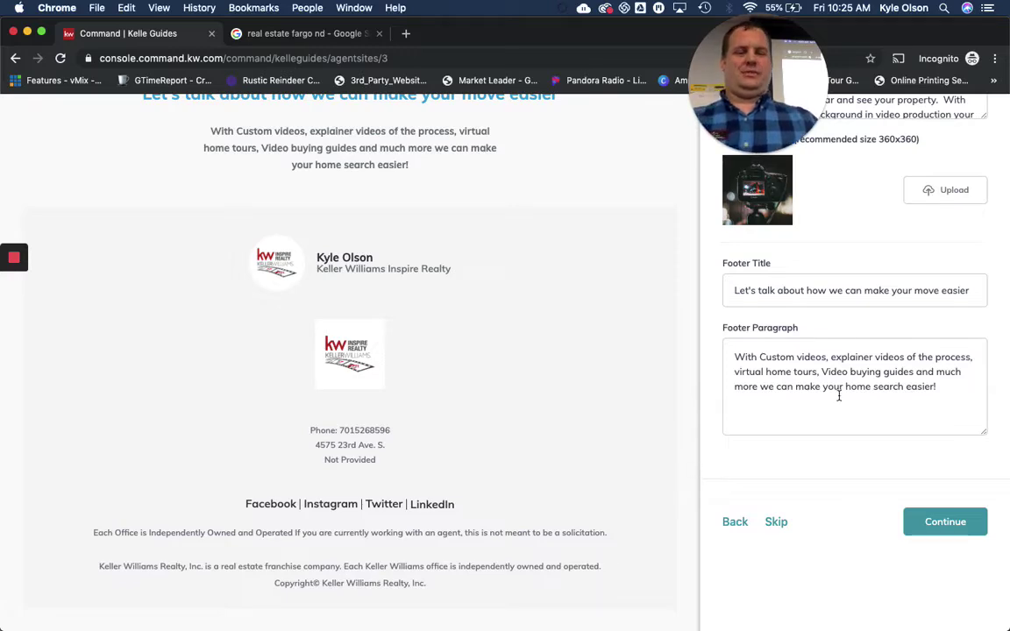
scroll(826, 340, "up", 10)
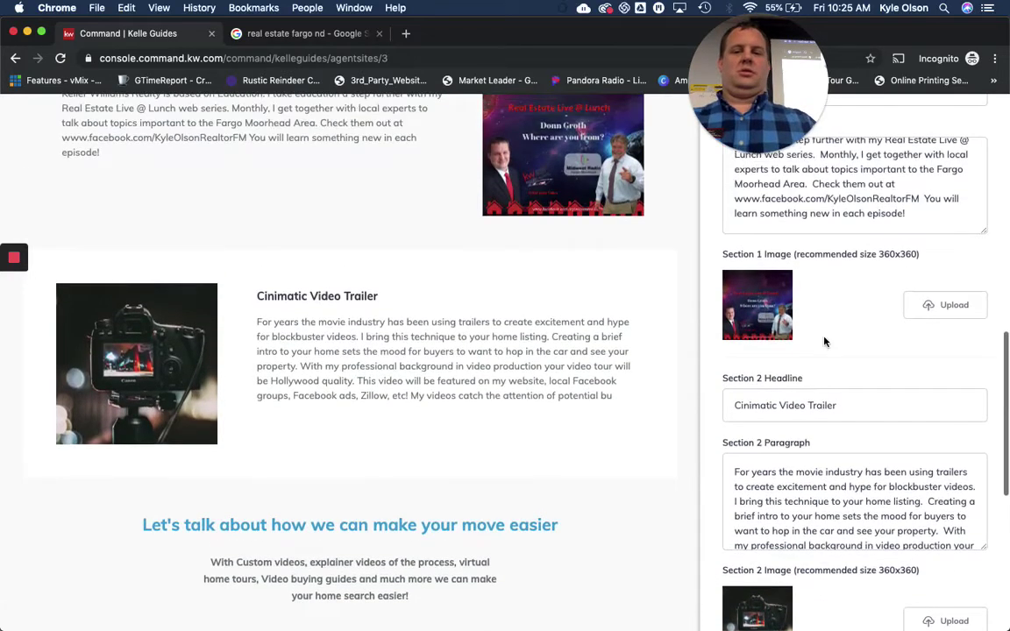
scroll(825, 340, "up", 10)
scroll(825, 339, "up", 3)
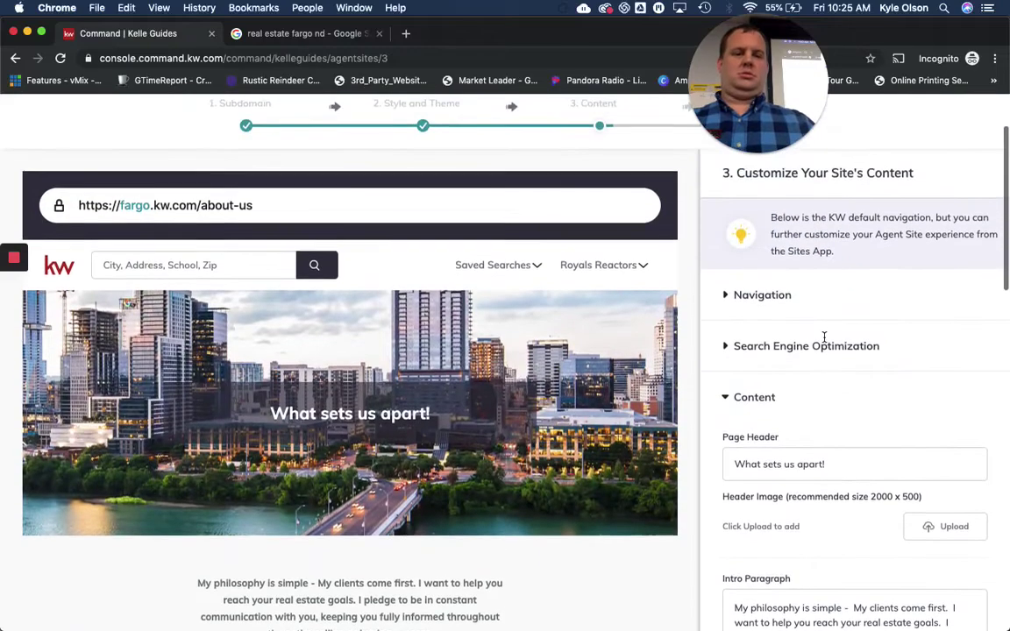
scroll(825, 339, "down", 3)
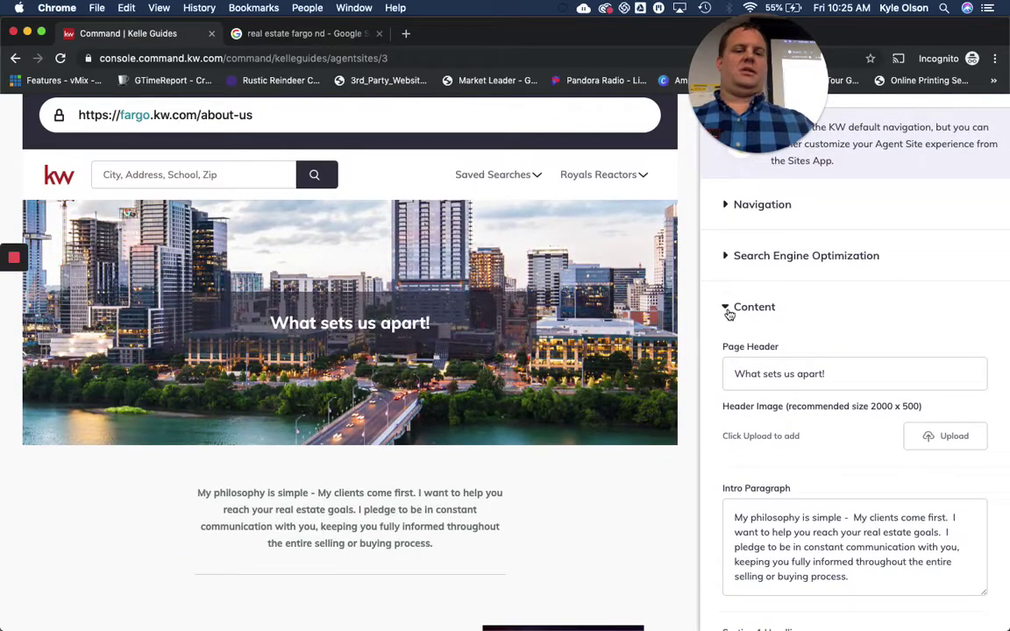
left_click(722, 310)
left_click(724, 311)
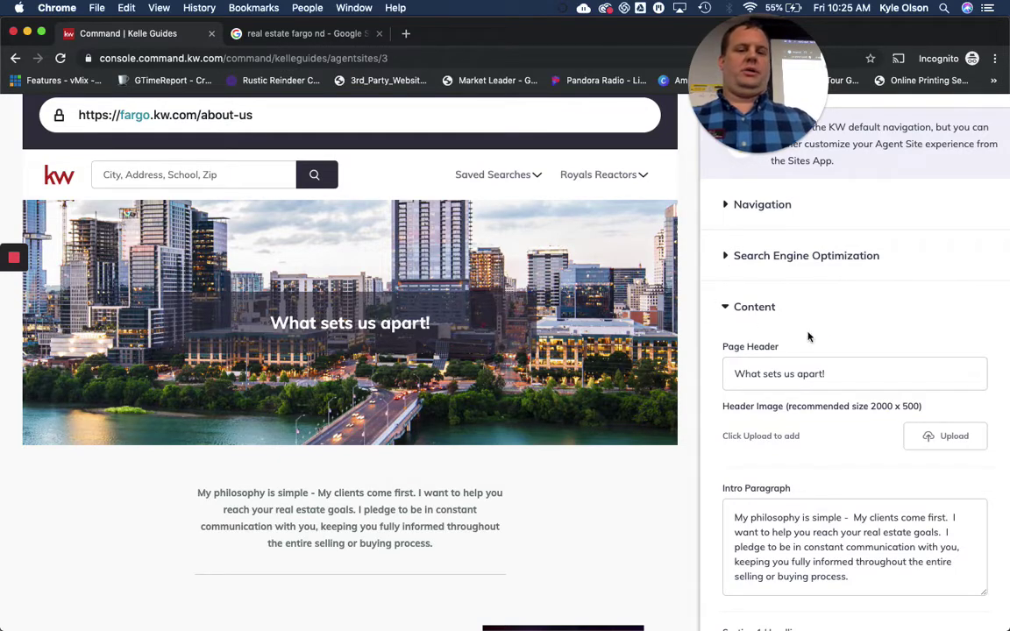
scroll(834, 356, "down", 5)
scroll(834, 356, "up", 3)
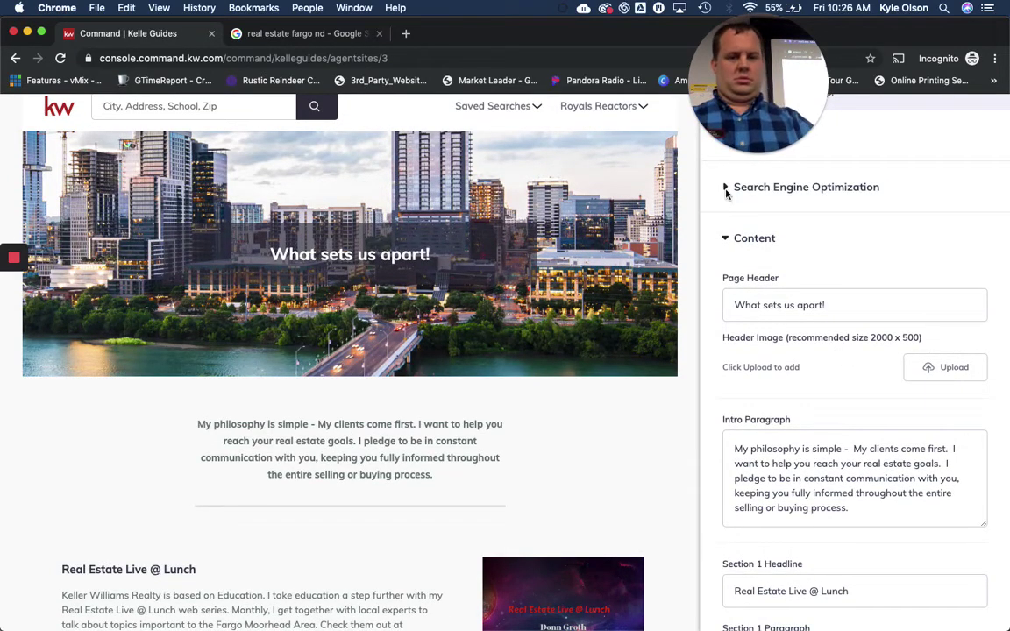
scroll(866, 254, "up", 3)
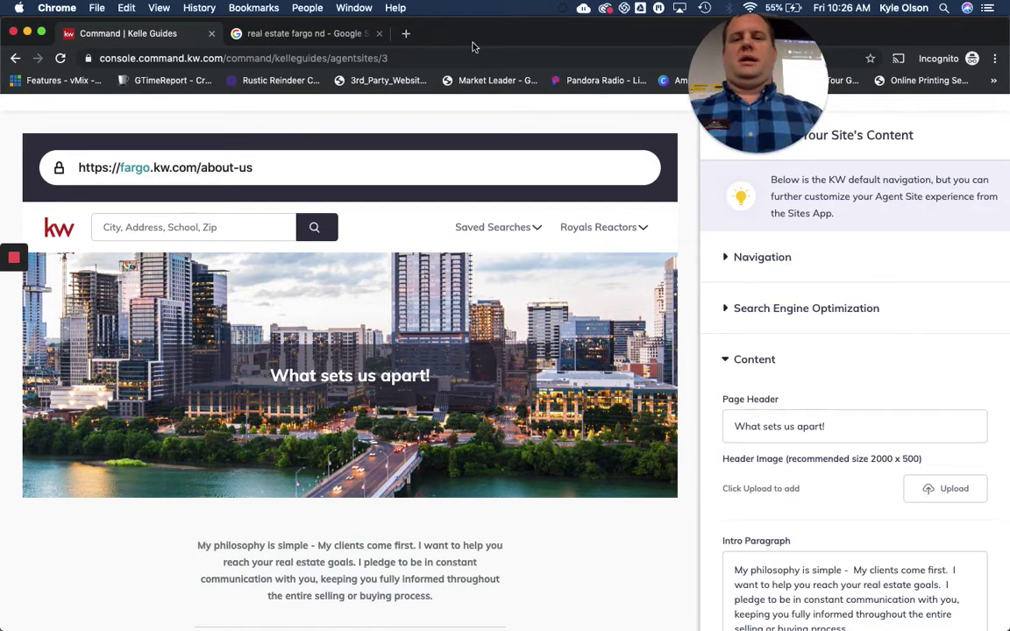
Load agent.kw.com in a new tab and go to the Landing Pages list
left_click(406, 34)
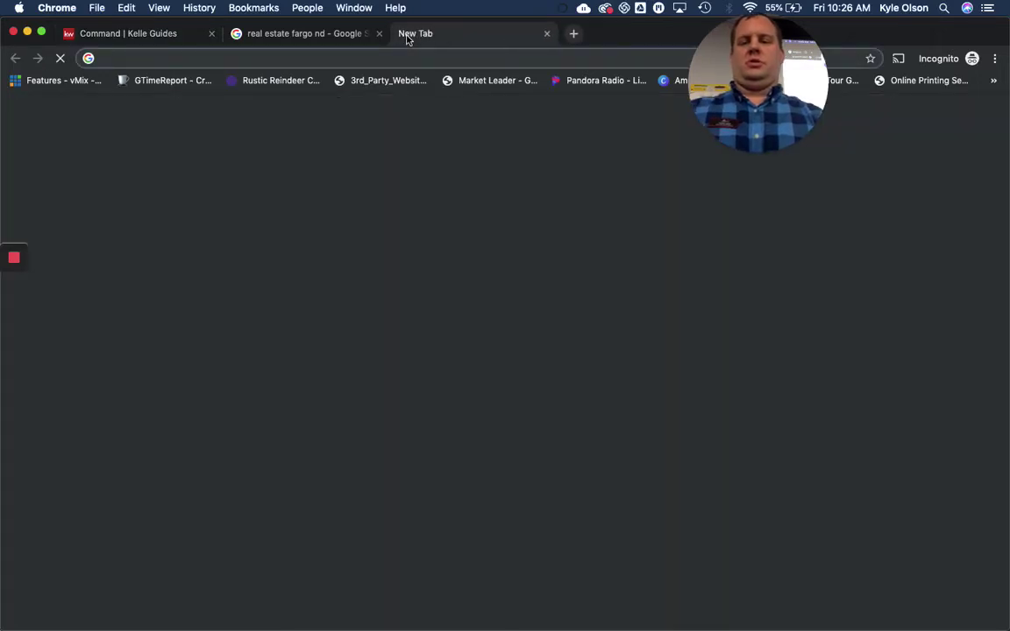
type("agent")
key("Return")
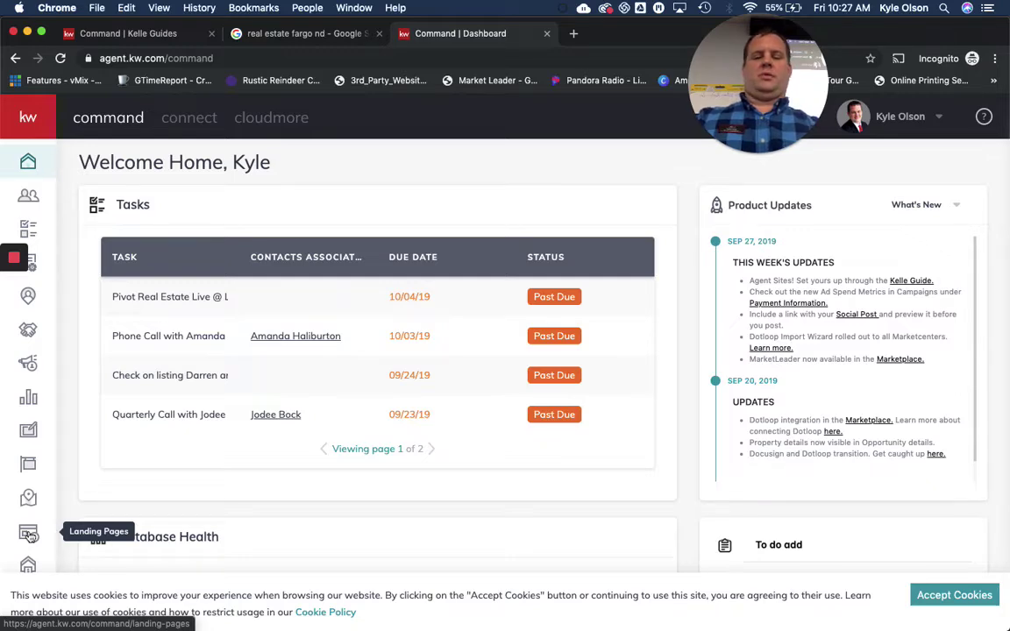
left_click(29, 534)
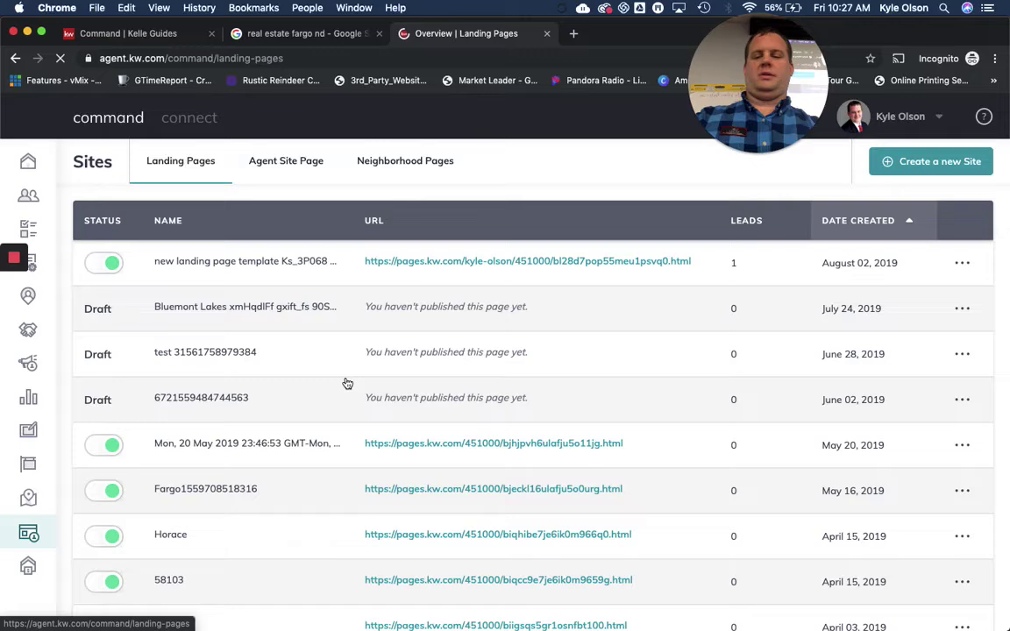
Accept the cookie notice and bring up the Kelle Guides: Agent Sites overview
scroll(347, 383, "down", 3)
left_click(971, 595)
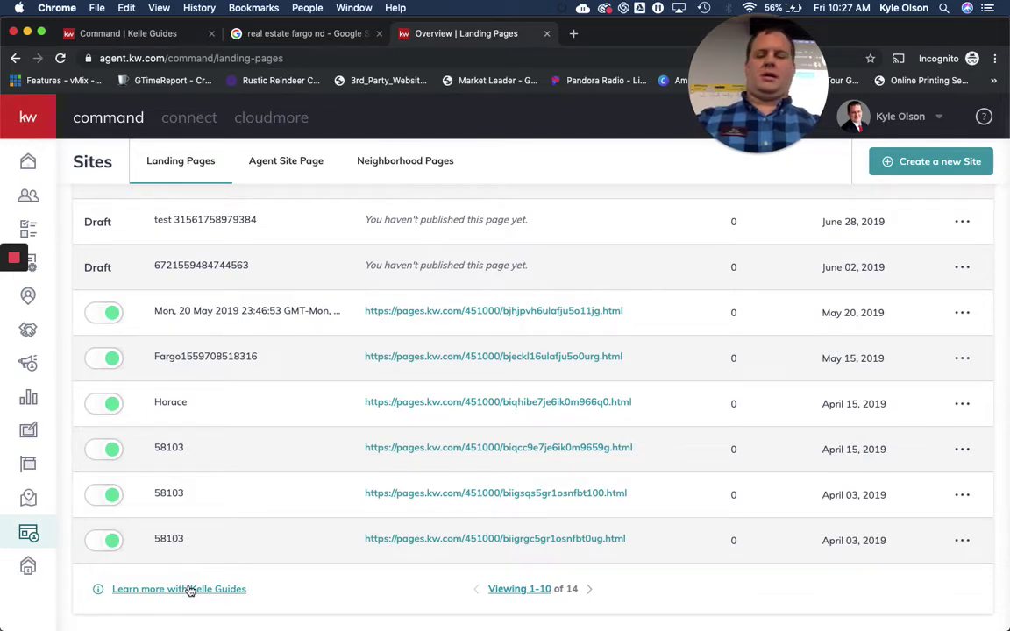
left_click(188, 595)
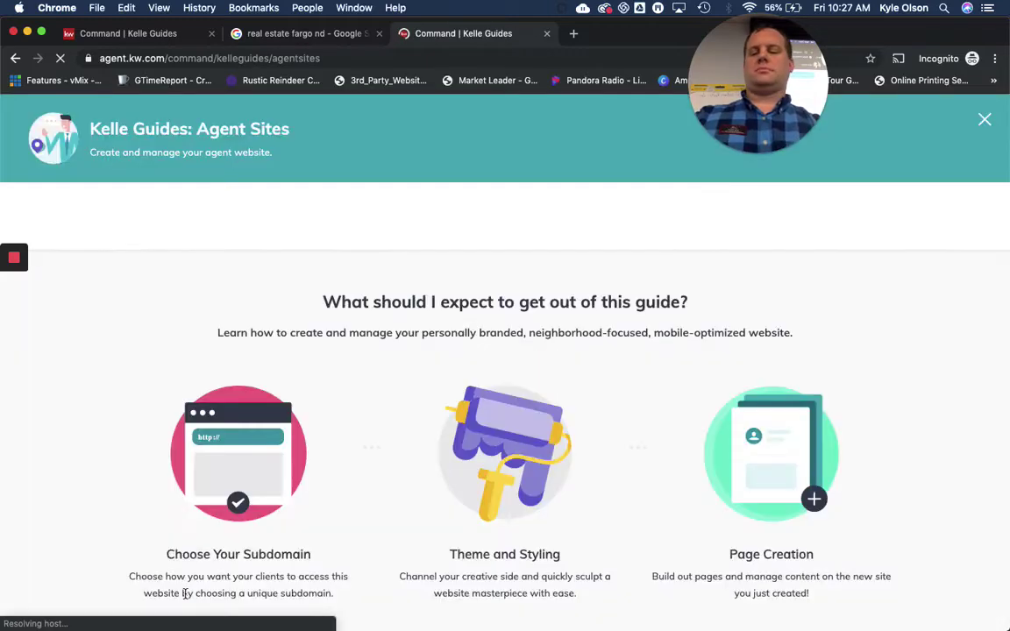
scroll(372, 349, "down", 4)
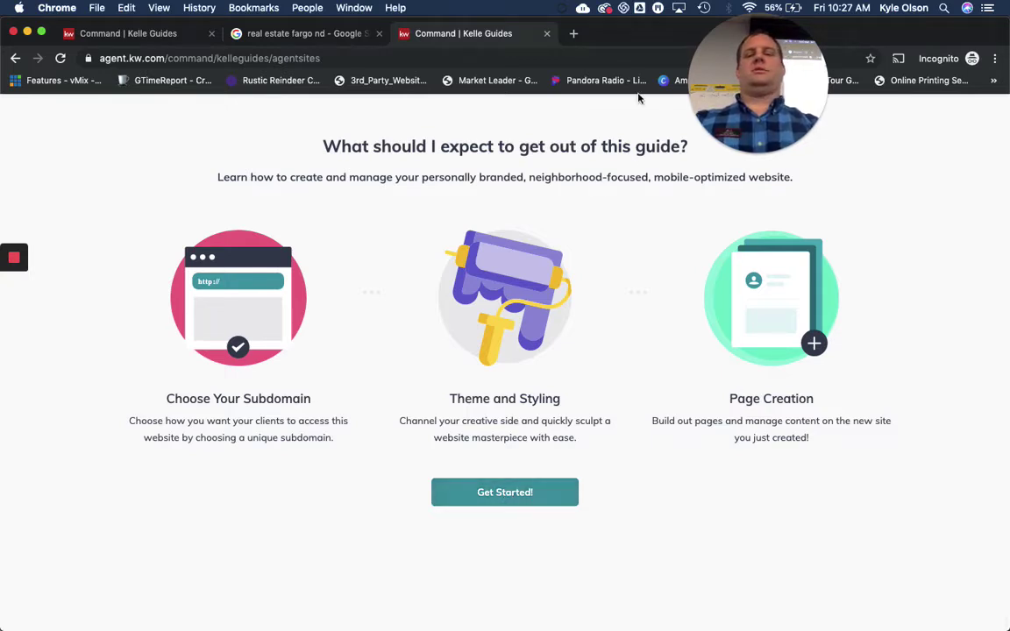
Close the Kelle Guides tab to return to the About Us content editor
left_click(547, 35)
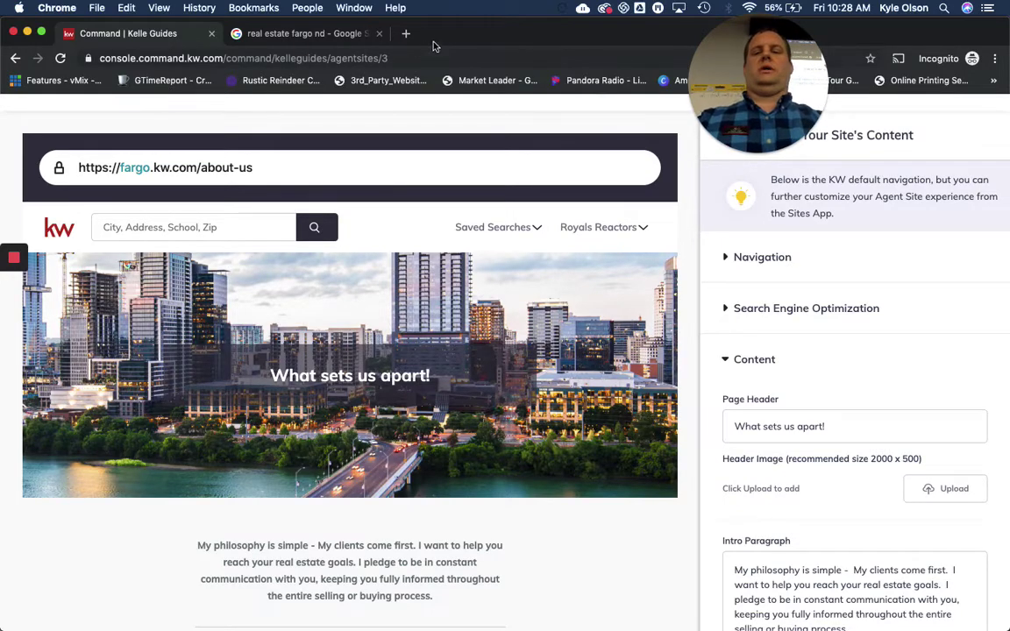
Bring the Canva browser window forward and load the MyKW intranet home page in a new tab
double_click(446, 39)
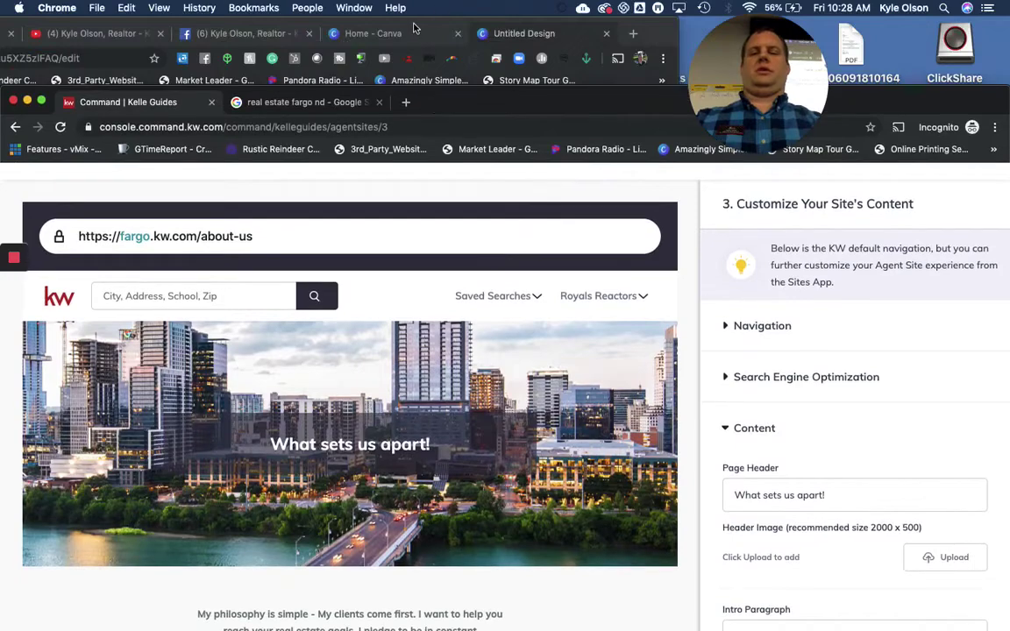
double_click(415, 27)
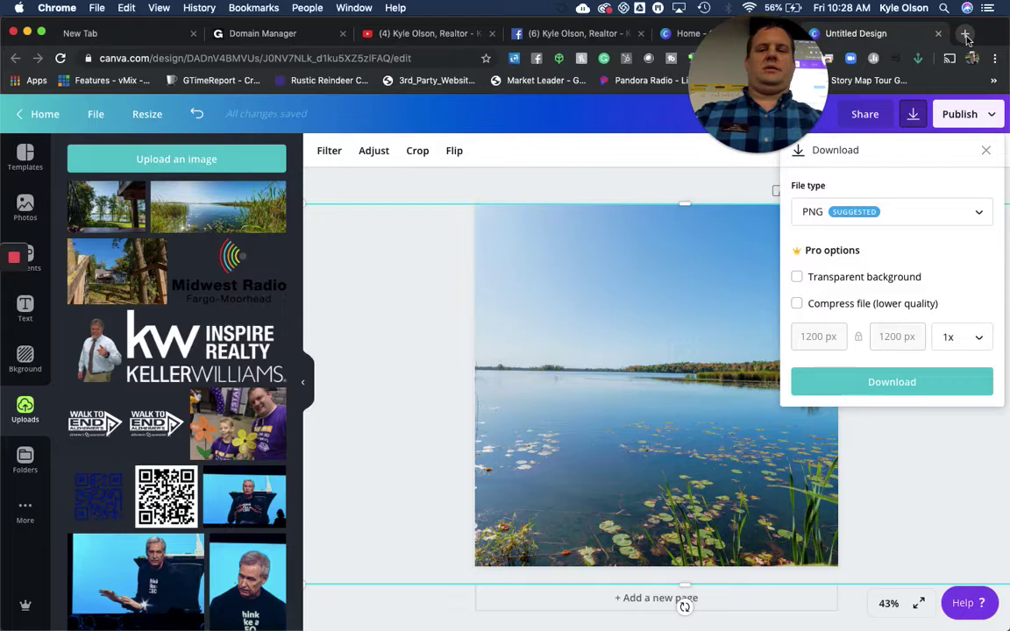
left_click(966, 34)
type("my")
key("Return")
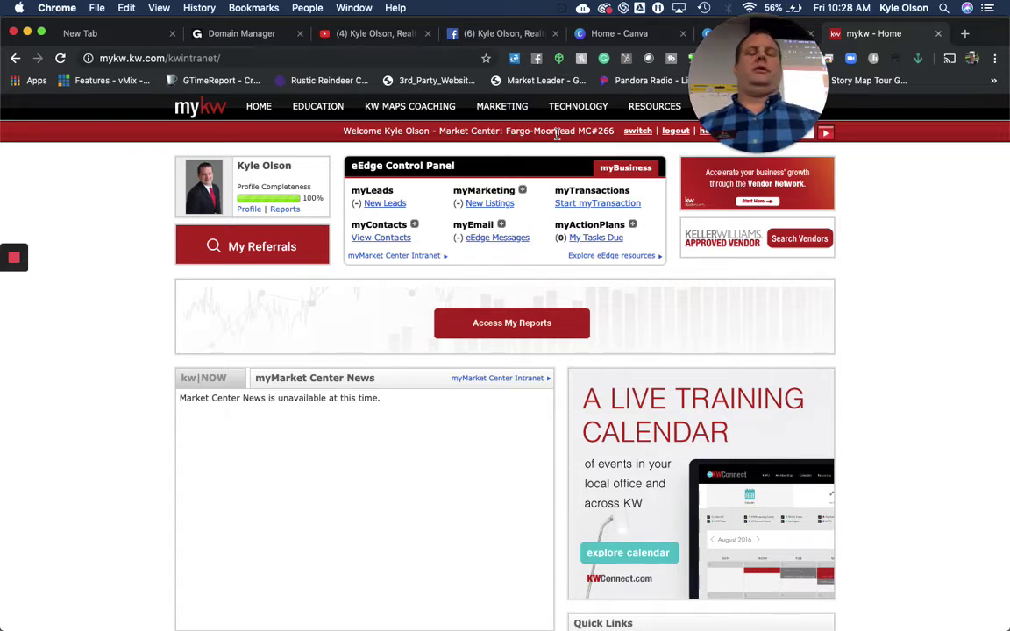
Go to KW Websites under the TECHNOLOGY menu
mouse_move(582, 106)
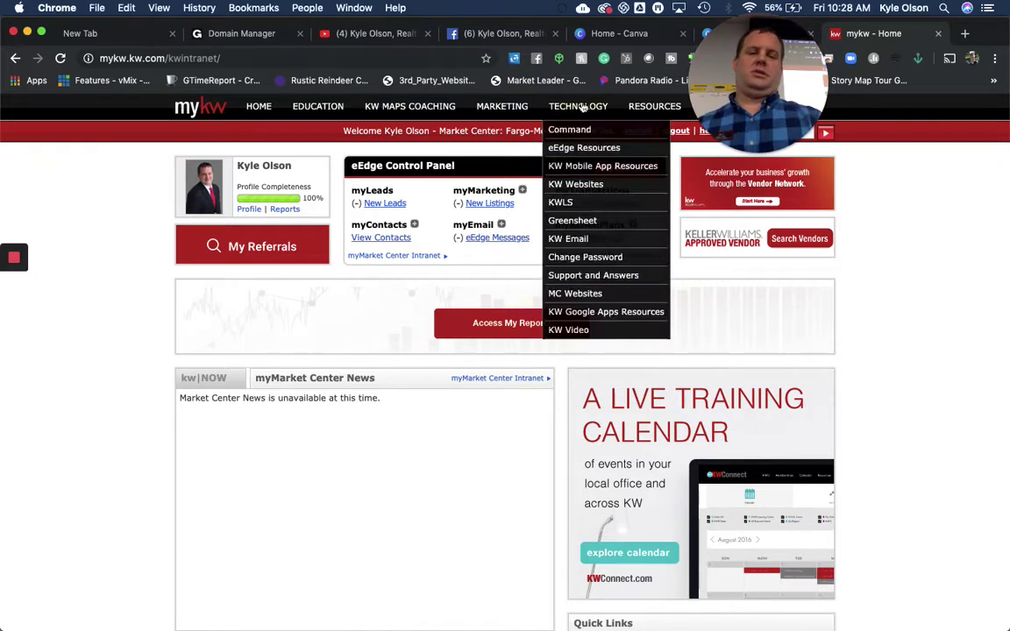
left_click(579, 187)
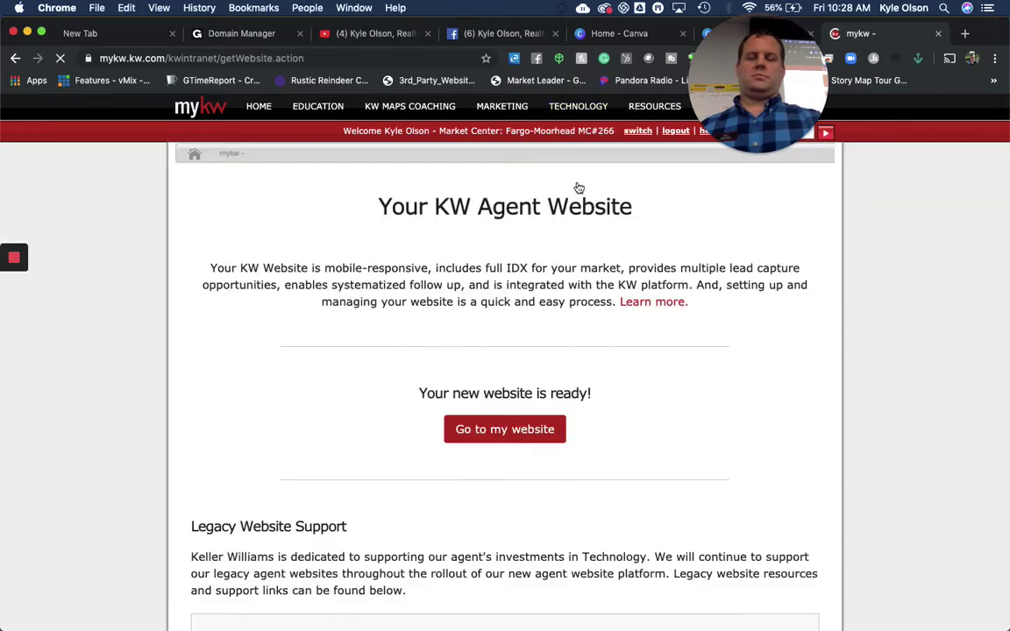
Go to the old Placester site admin at webadmin.kw.com via 'Go to my website'
left_click(519, 432)
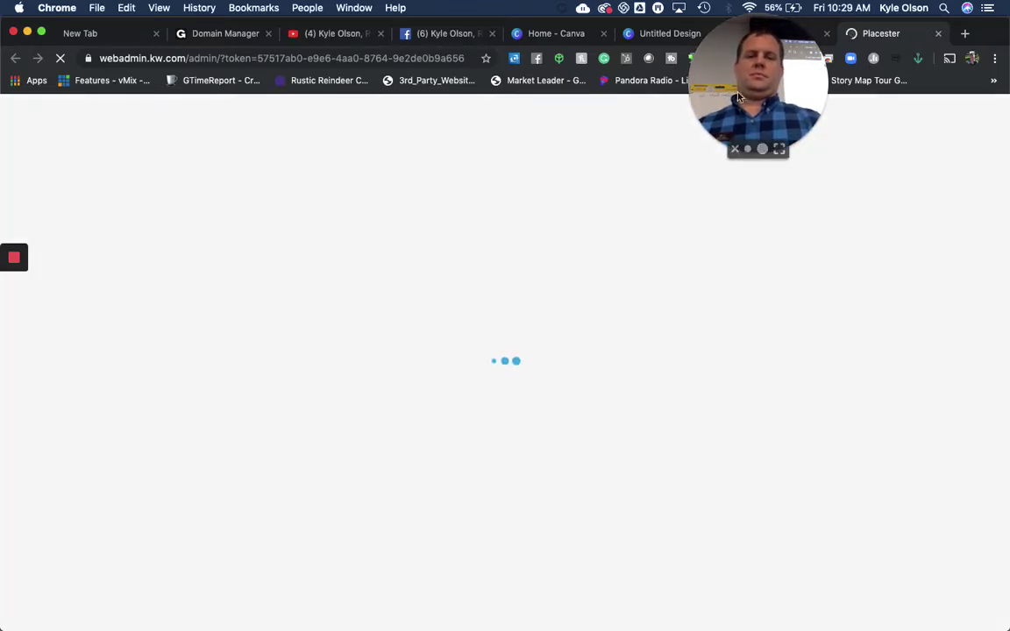
left_click_drag(761, 70, 934, 69)
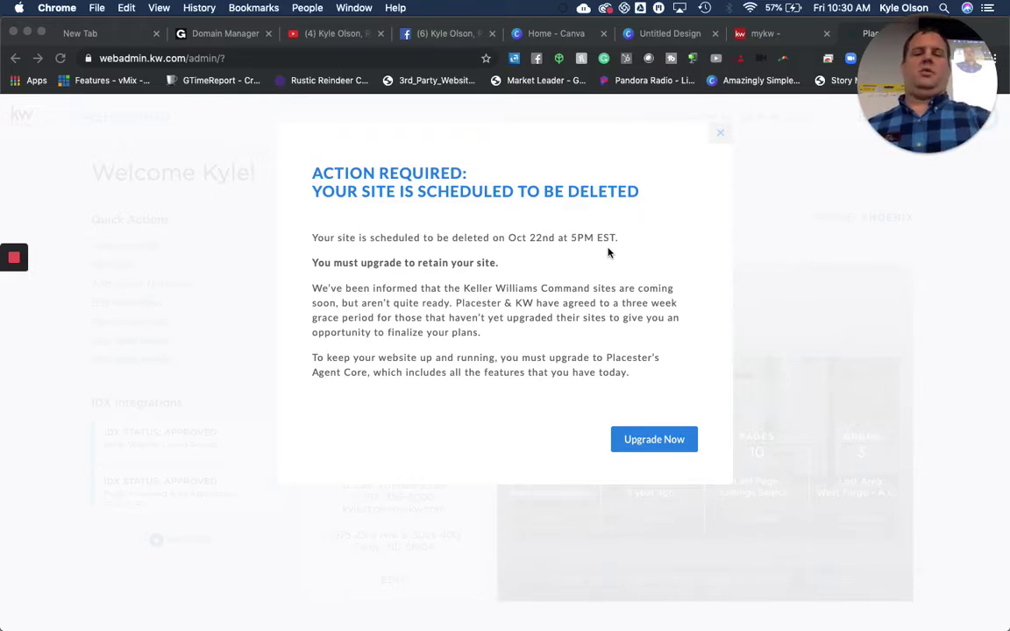
Leave the Agent Core upgrade page for the Placester dashboard and dismiss the deletion warning
left_click(675, 448)
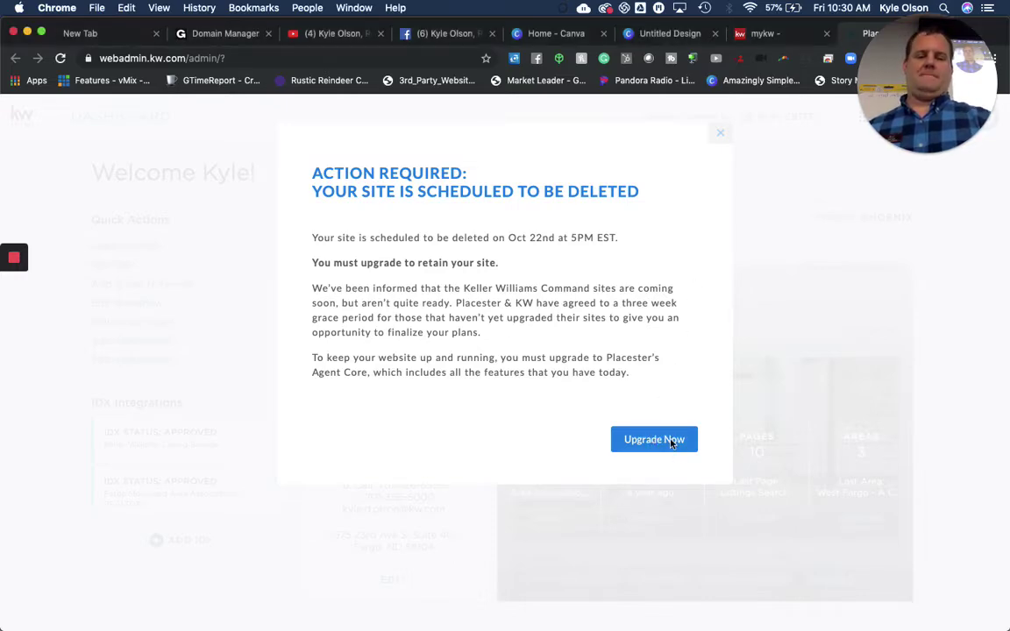
left_click(670, 446)
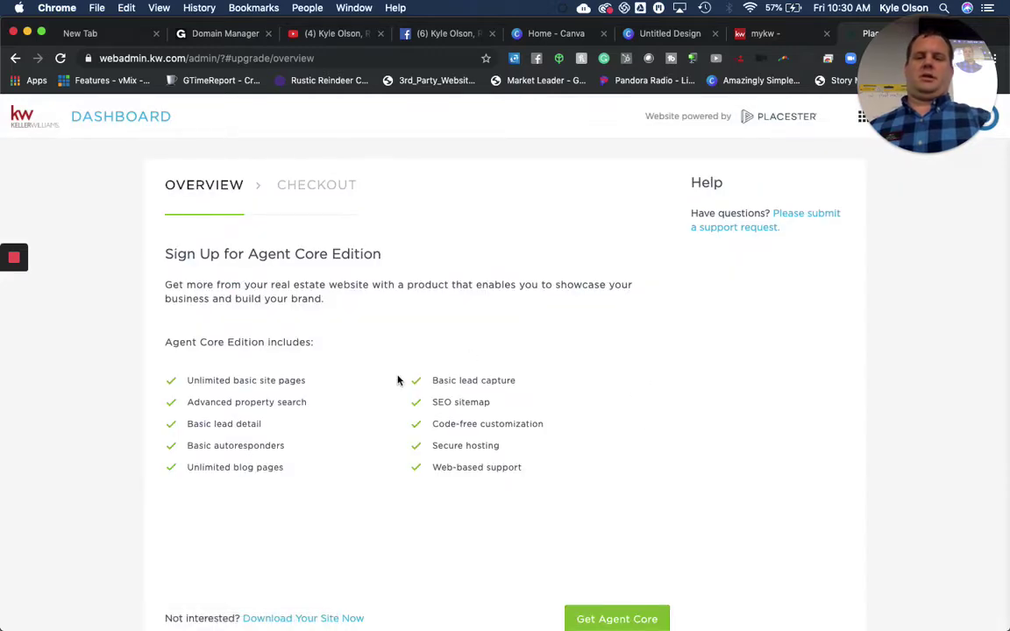
scroll(397, 380, "down", 3)
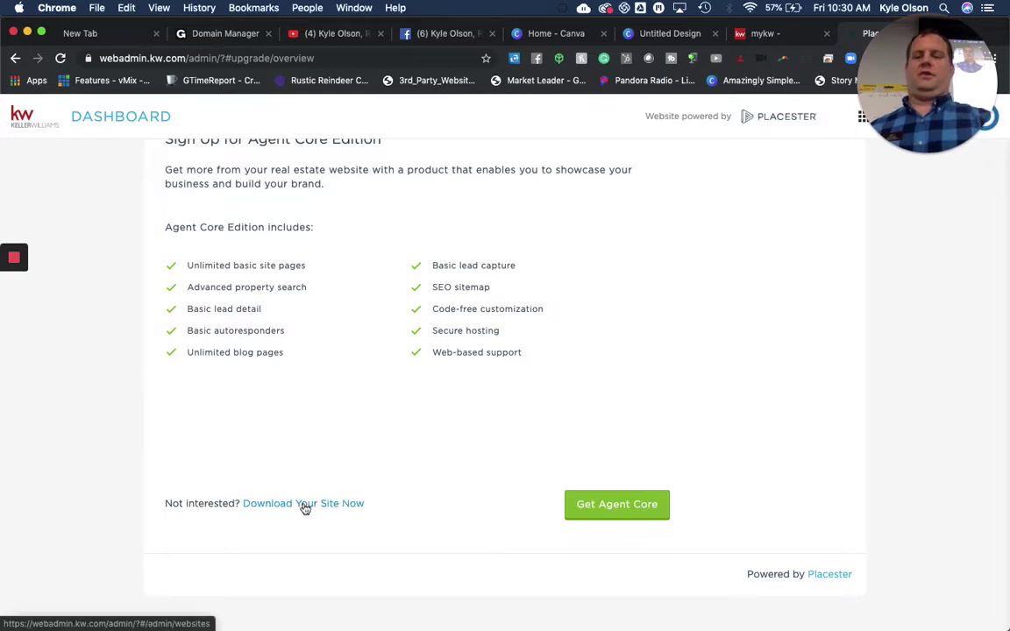
scroll(304, 508, "up", 3)
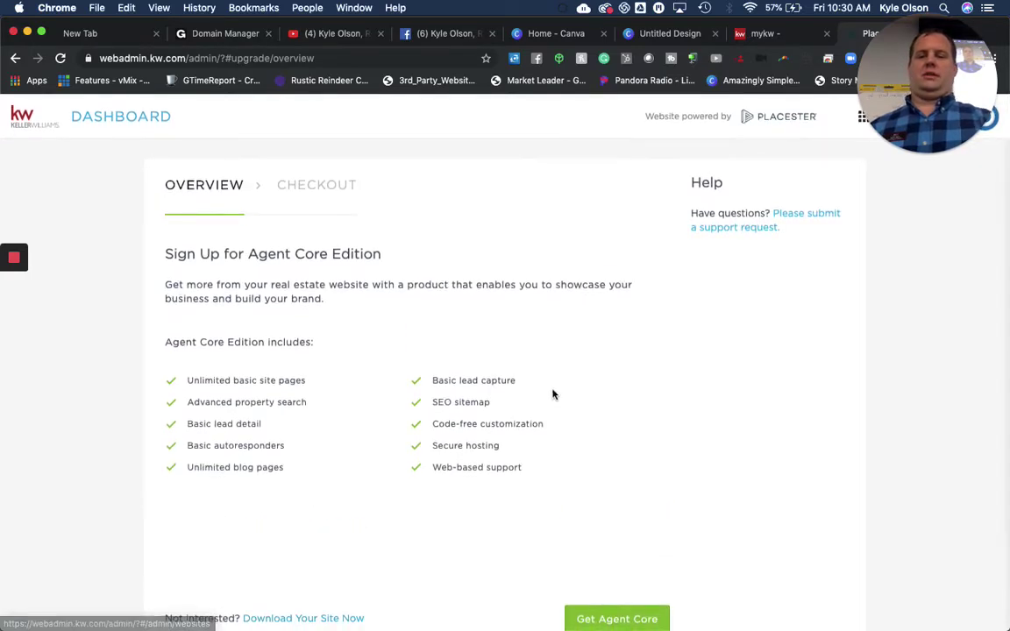
left_click(127, 125)
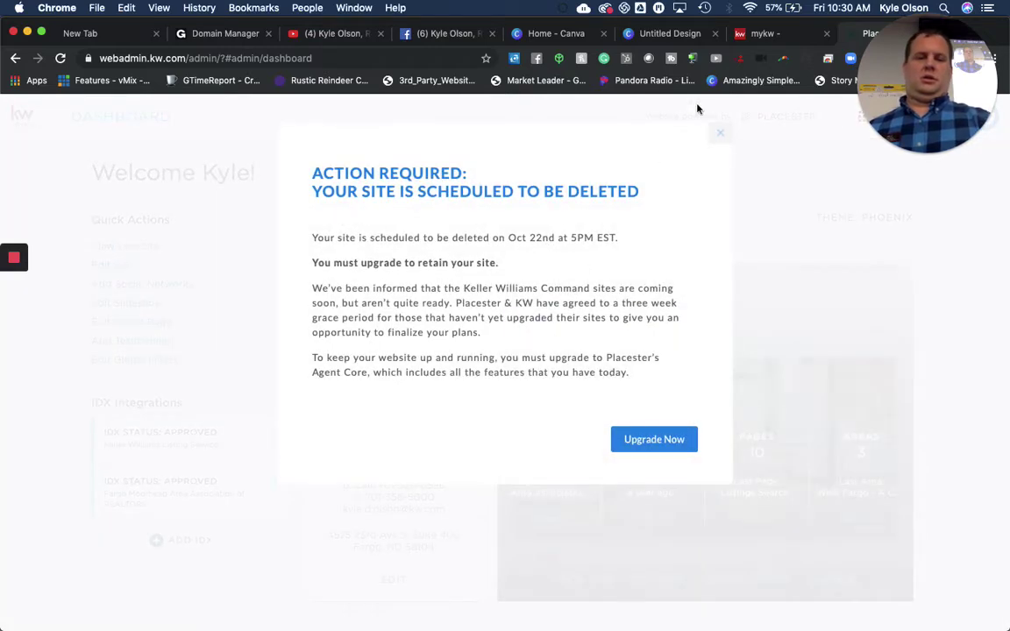
left_click(721, 135)
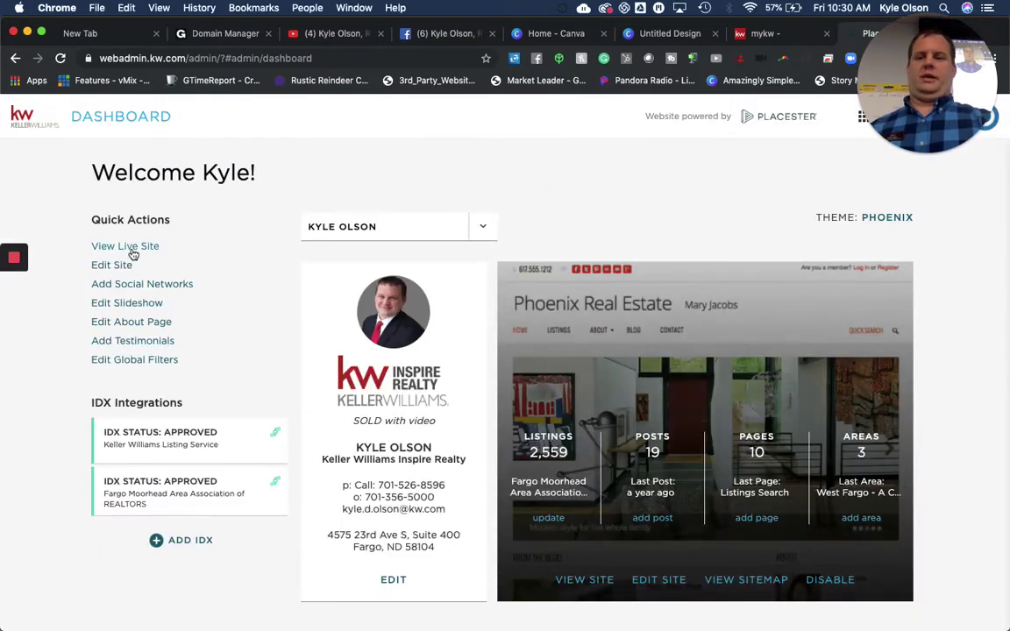
Export the live agent site from Placester's Sites list, downloading it as export.zip
left_click(131, 253)
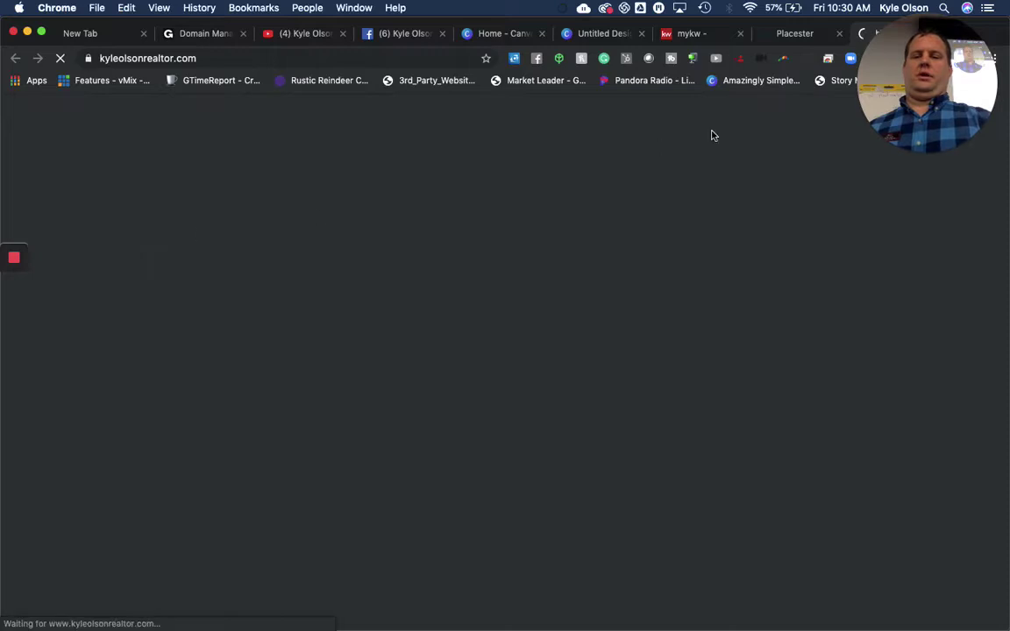
left_click(859, 60)
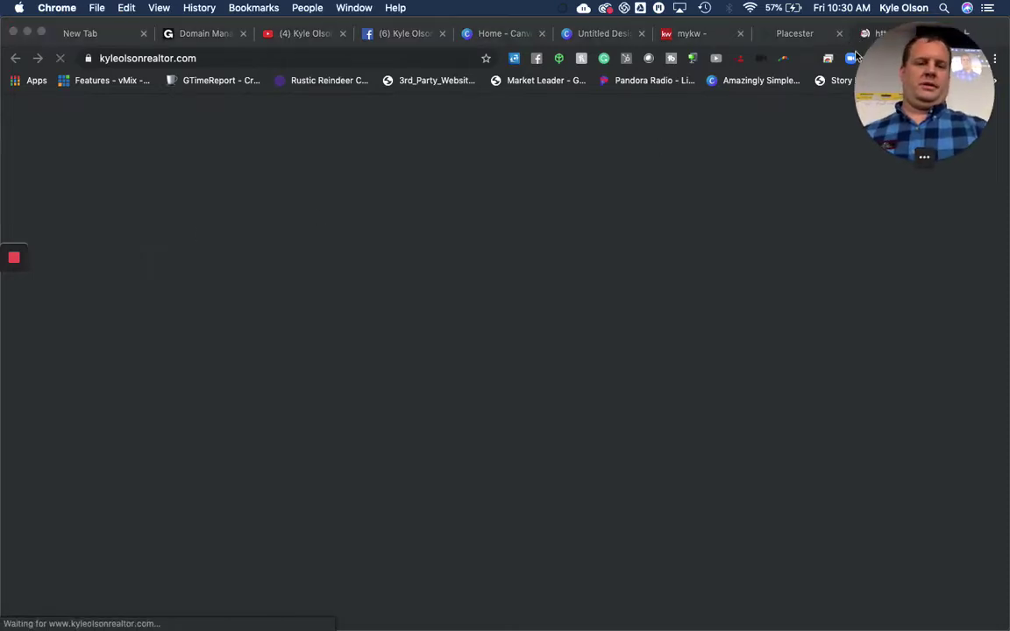
left_click(940, 34)
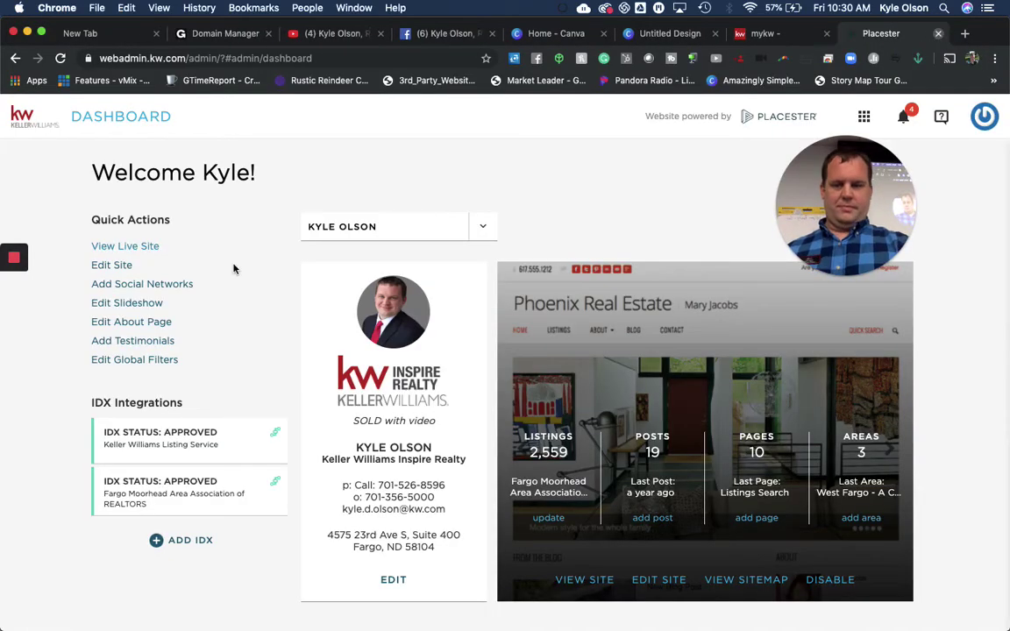
left_click(108, 269)
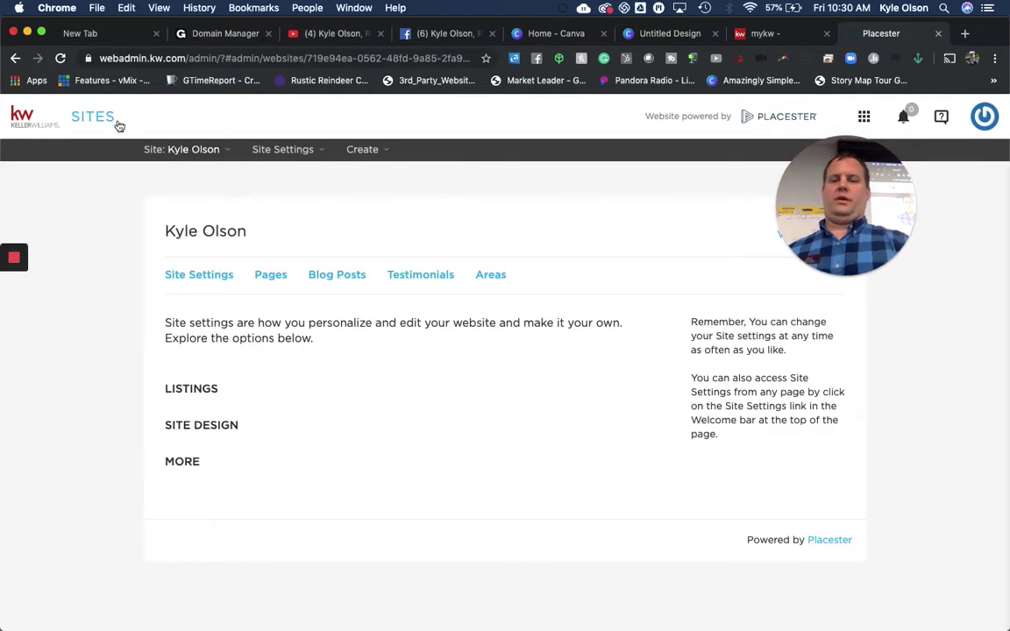
left_click(85, 119)
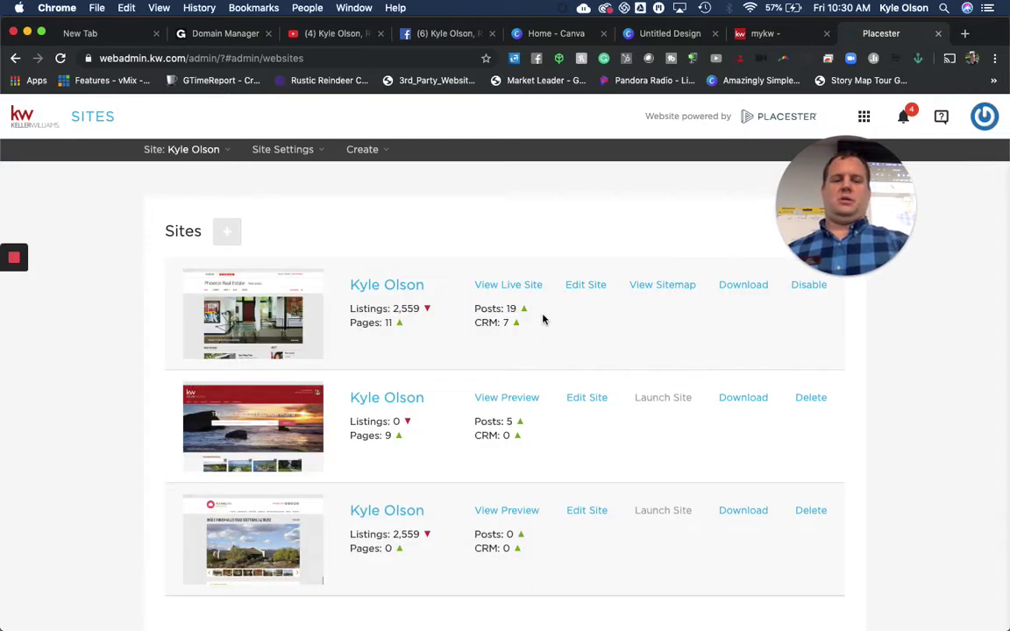
left_click(743, 290)
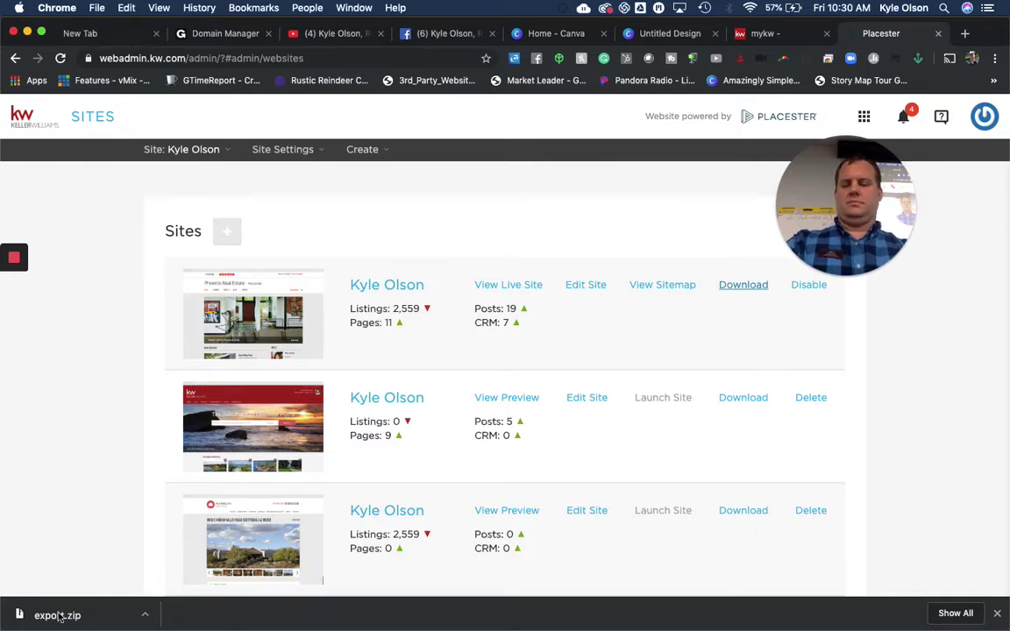
Unzip export.zip and open images.txt from the export 2 folder in TextEdit
left_click(59, 618)
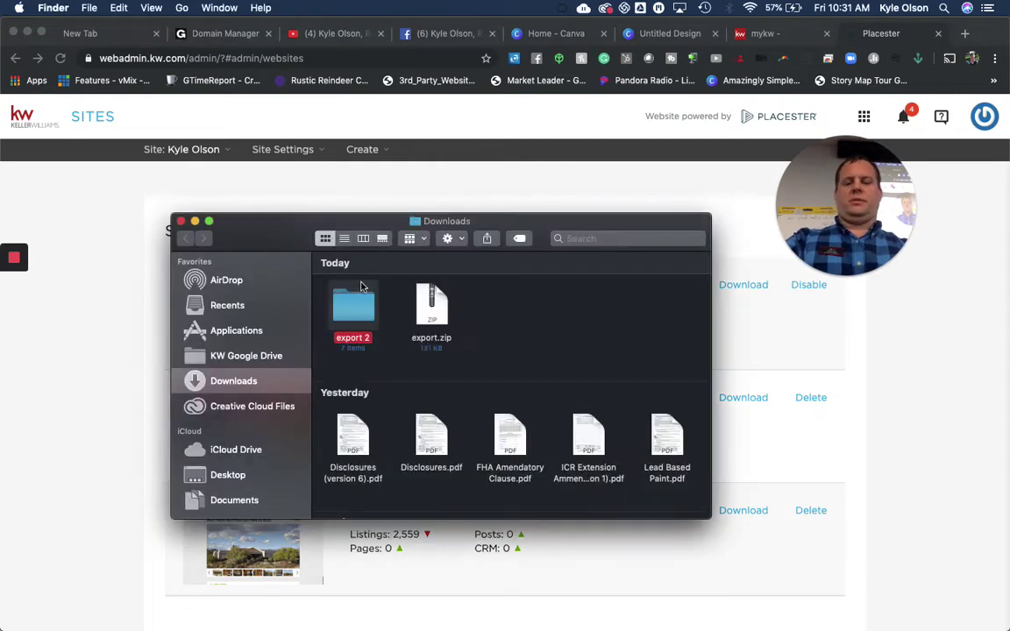
double_click(354, 309)
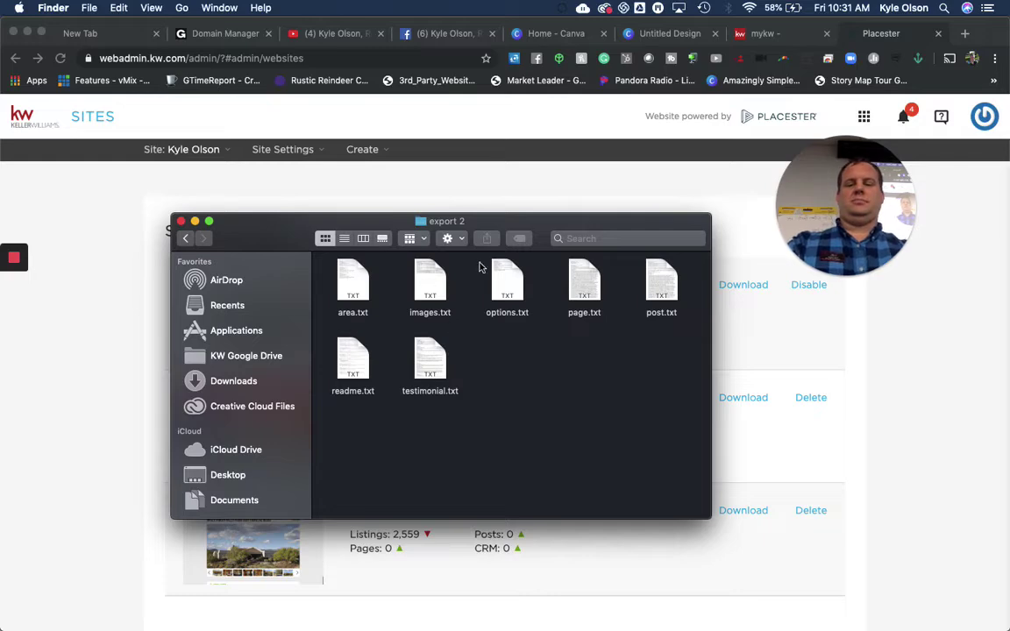
left_click(431, 289)
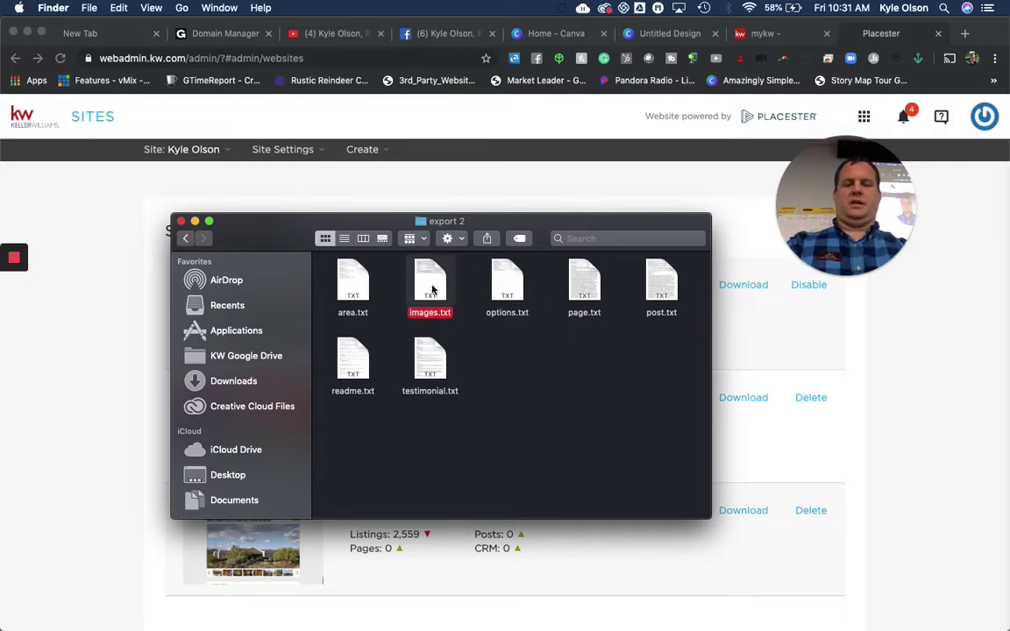
double_click(431, 289)
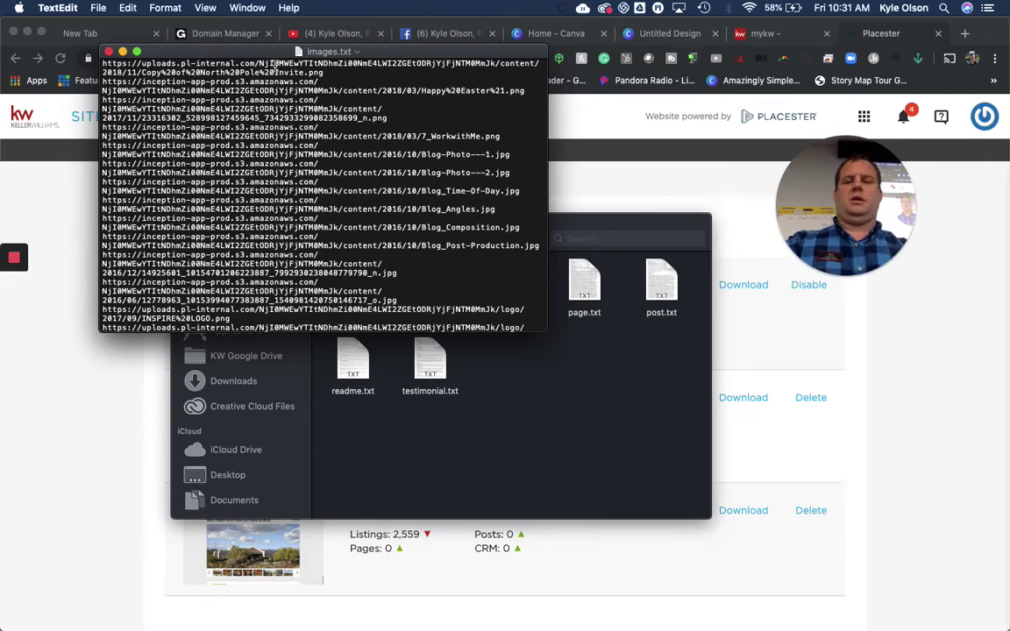
Move the images.txt window aside and open Tab Save's download panel in Chrome
left_click_drag(321, 55, 308, 137)
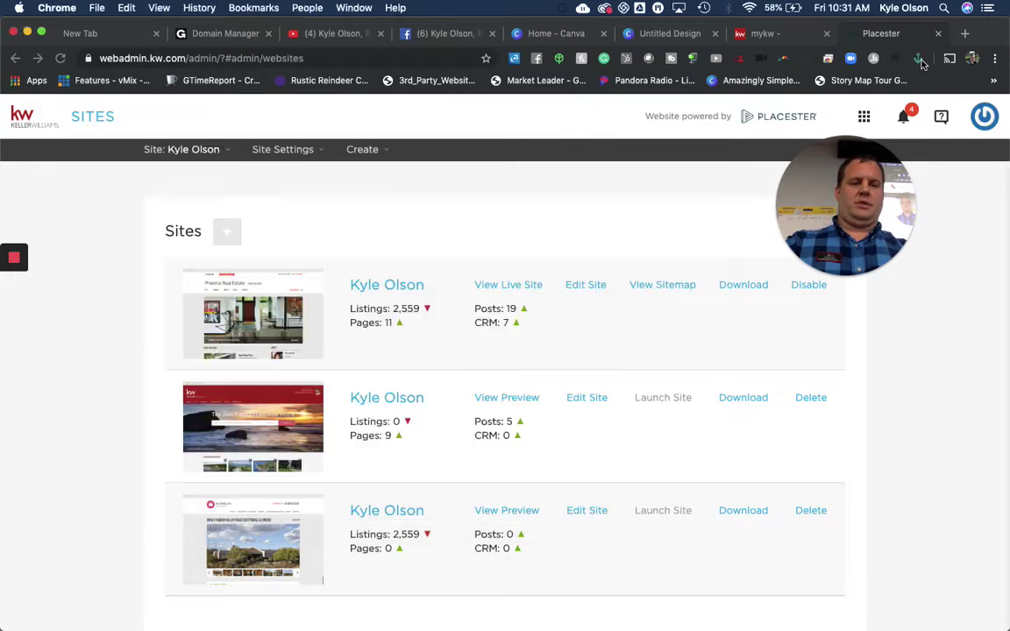
left_click(832, 60)
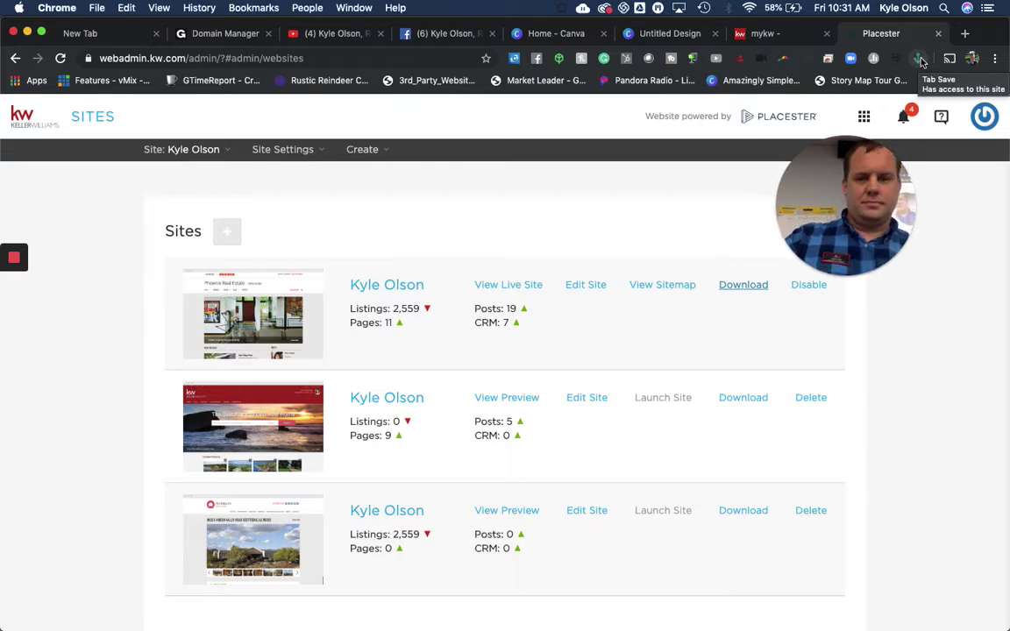
left_click(919, 59)
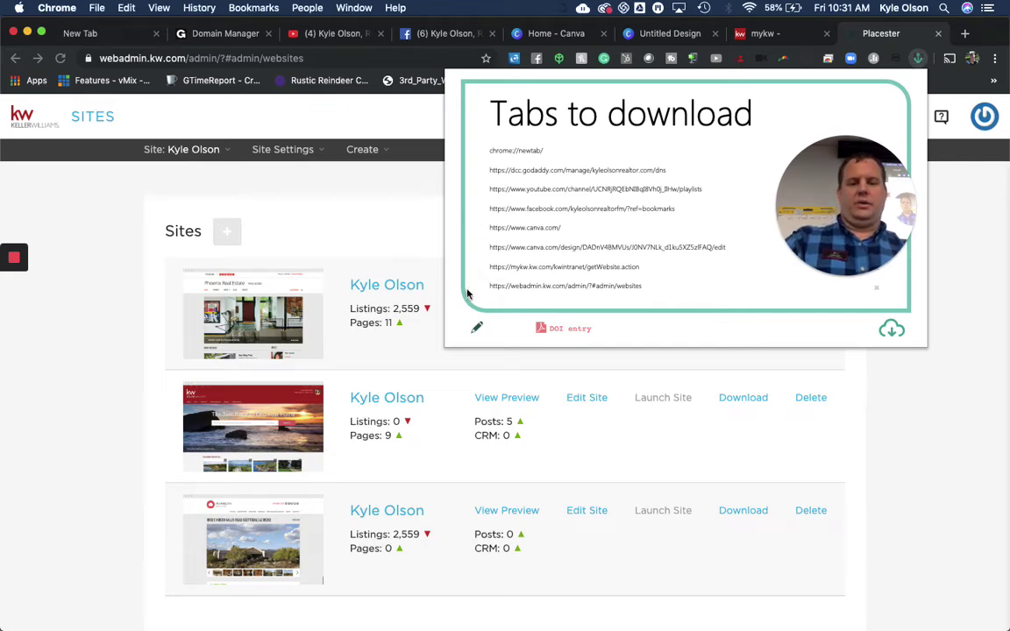
Select all image URLs in images.txt and switch Tab Save to entering custom download links
left_click(474, 333)
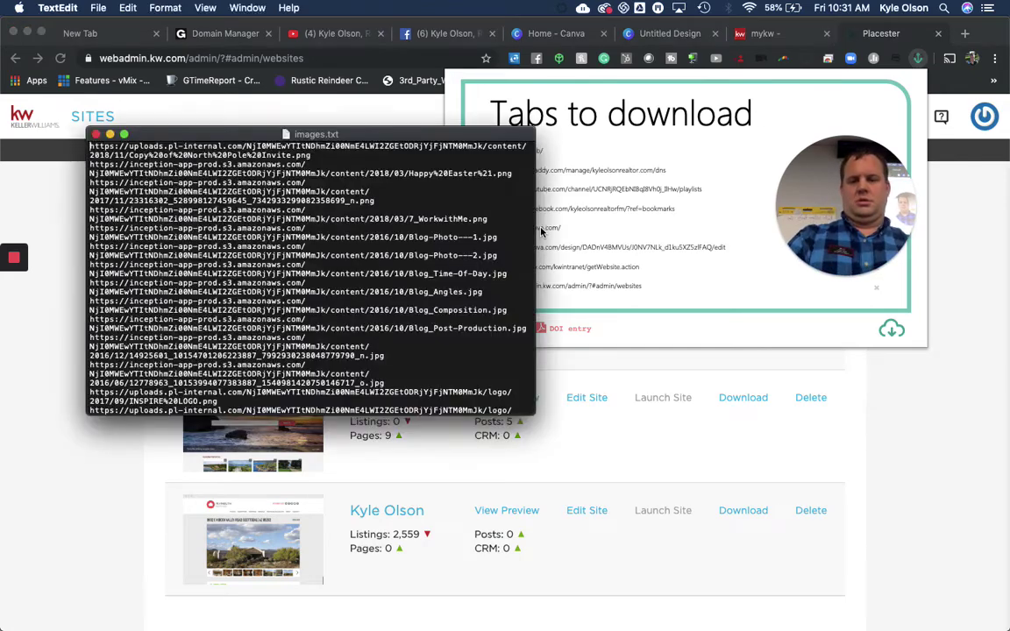
key("super+Tab")
key("super+a")
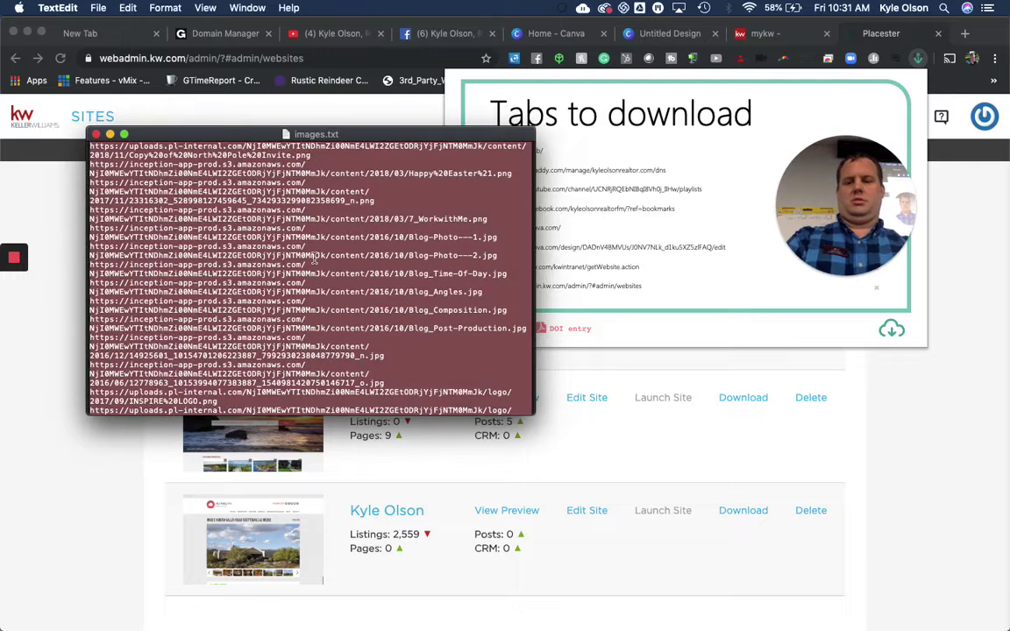
key("super+Tab")
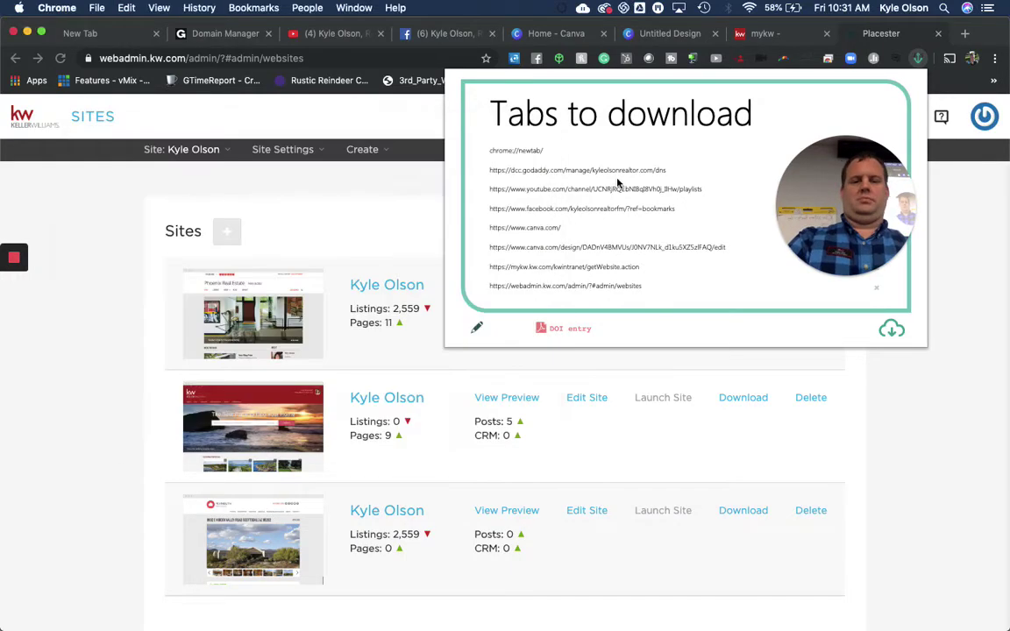
triple_click(509, 168)
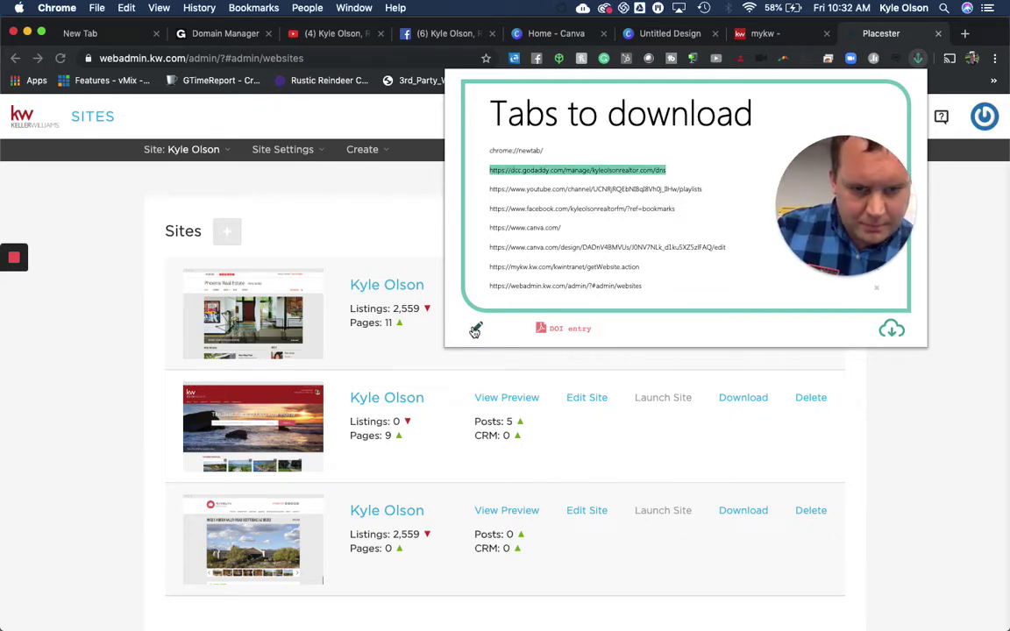
left_click(476, 326)
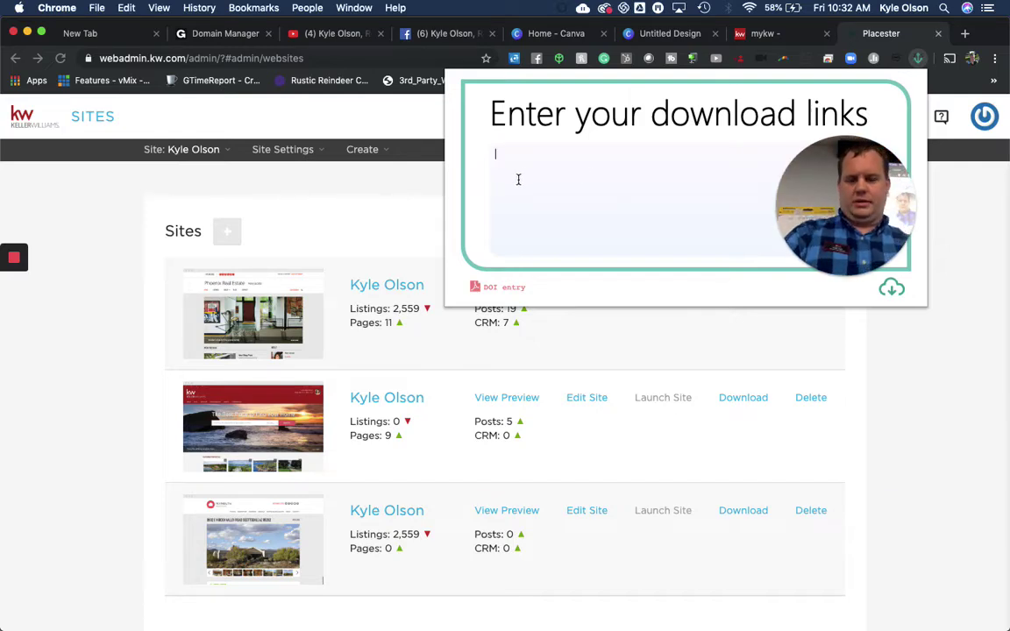
Paste the image URLs into Tab Save, download them all, and show Chrome's full downloads list
key("super+v")
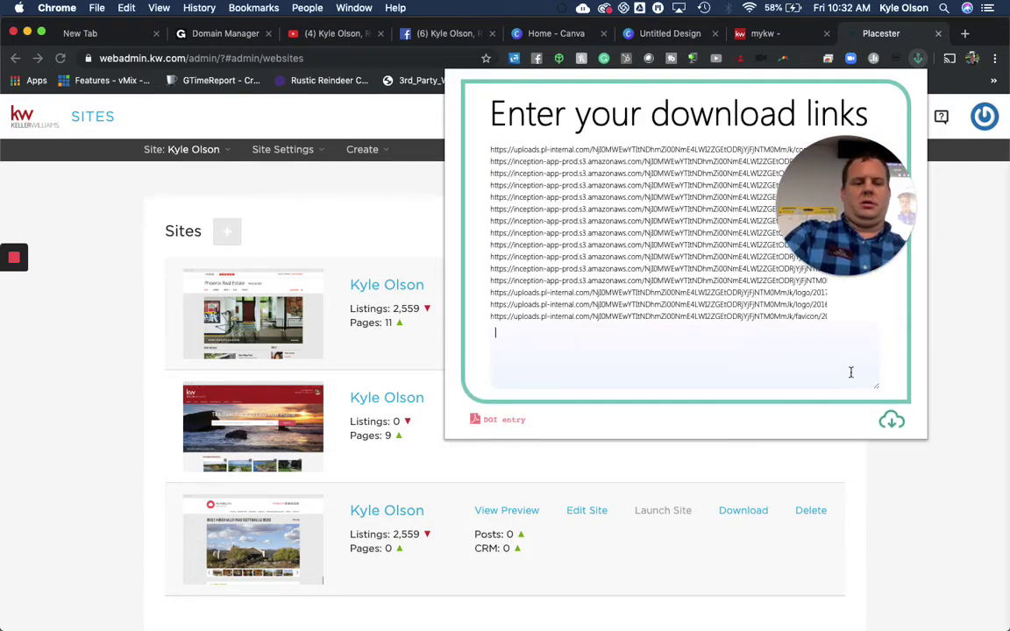
left_click(893, 422)
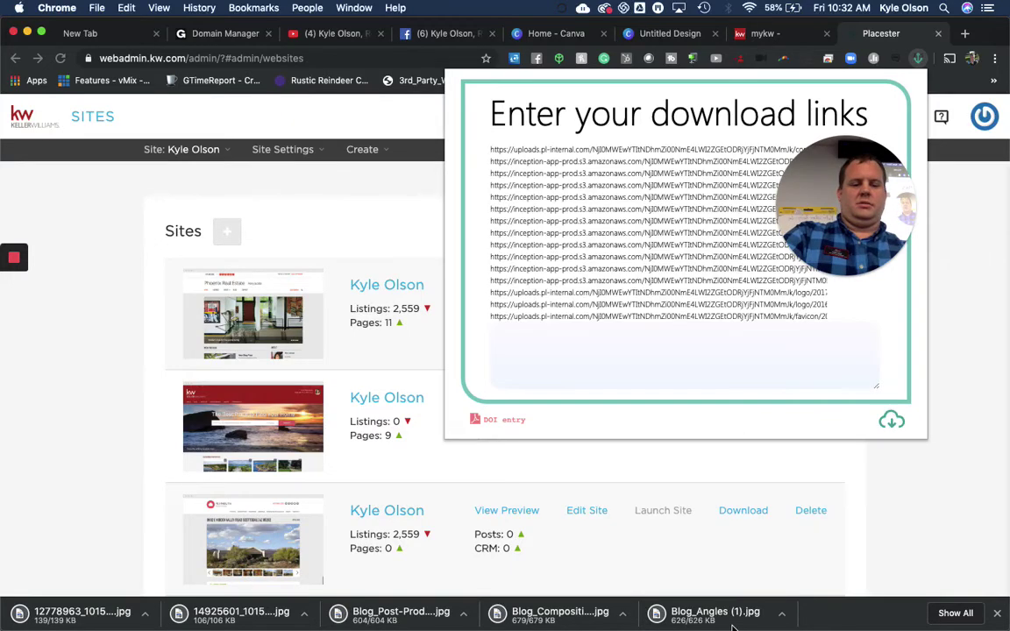
left_click(956, 614)
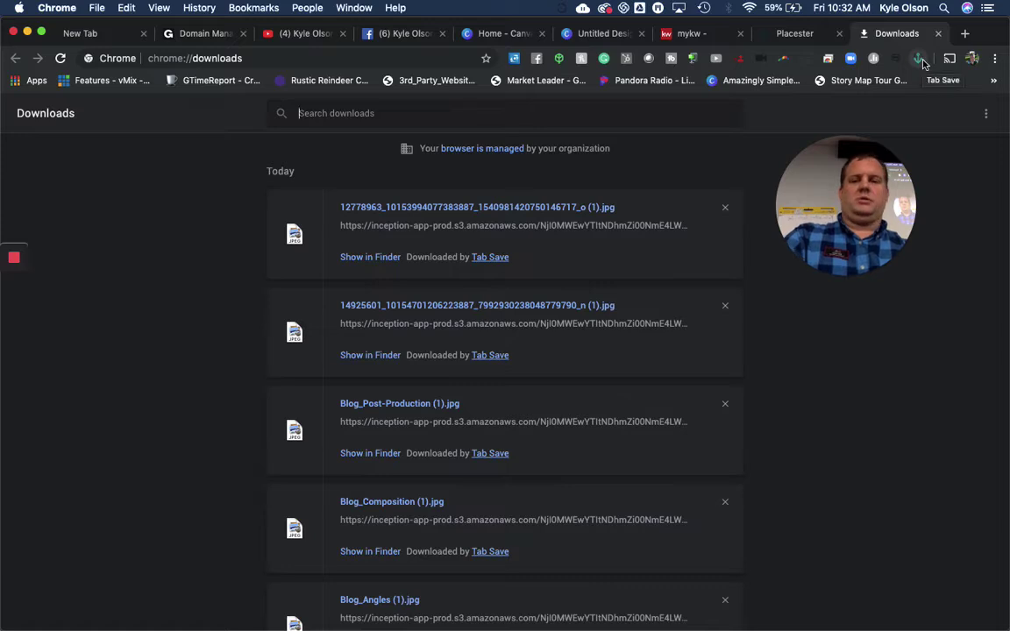
Open Chrome's Extensions page through More Tools and search for 'tab save'
left_click(995, 58)
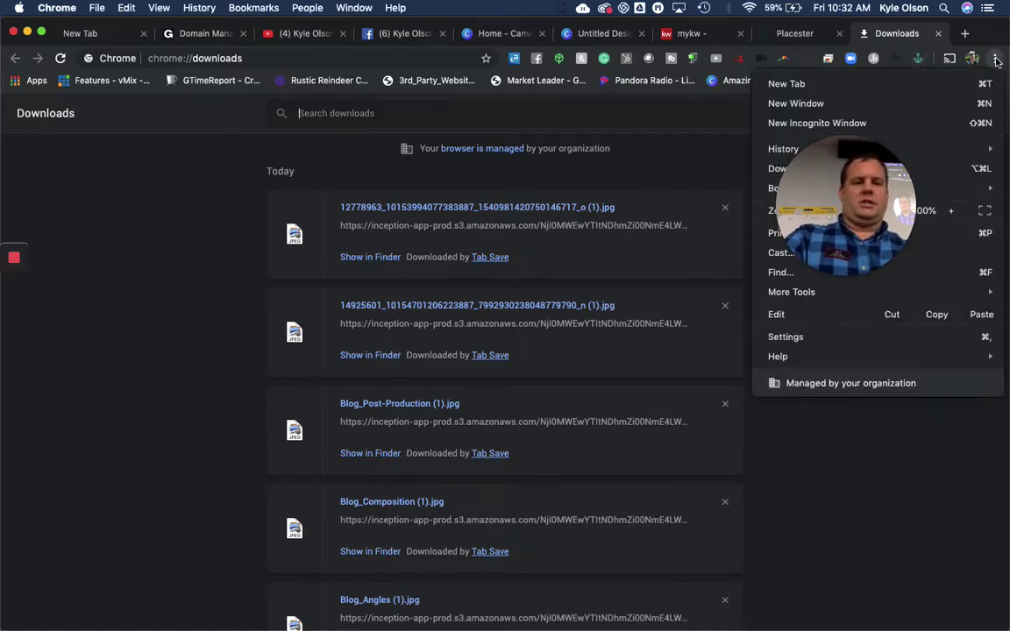
left_click_drag(844, 195, 870, 79)
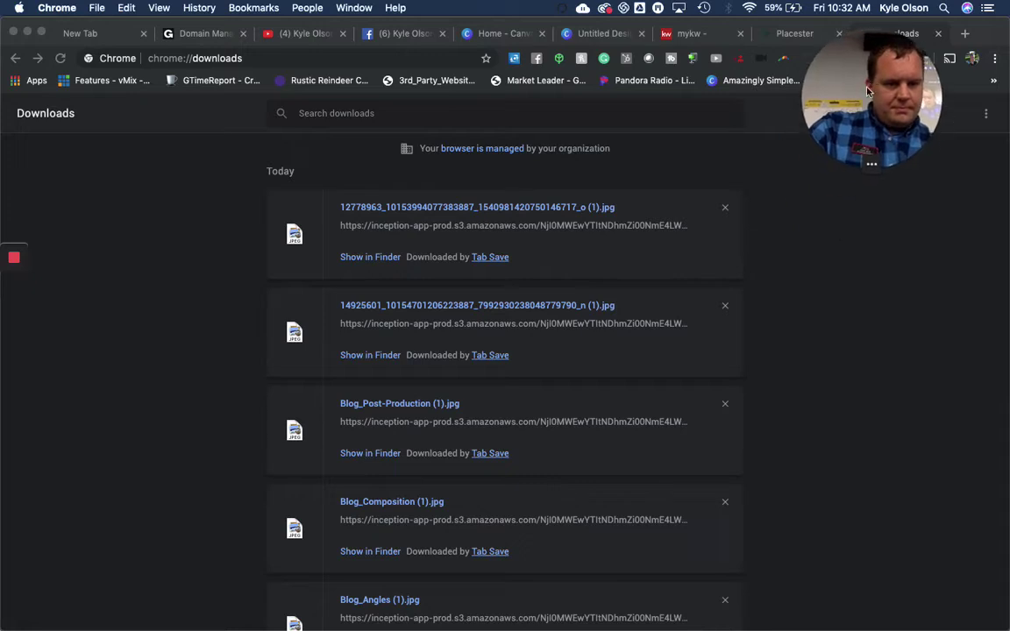
left_click(995, 58)
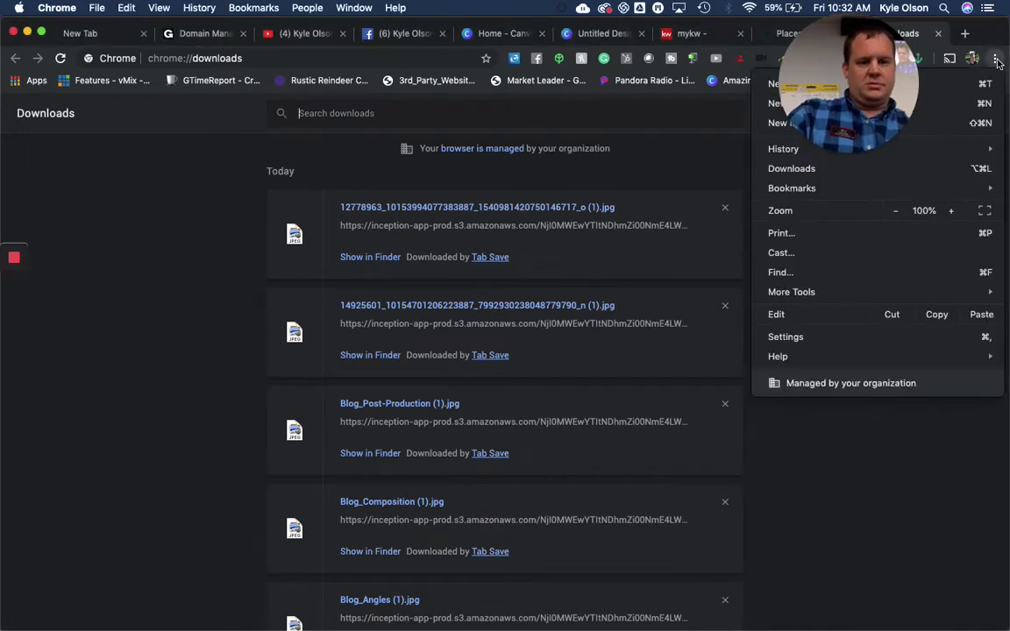
left_click(859, 292)
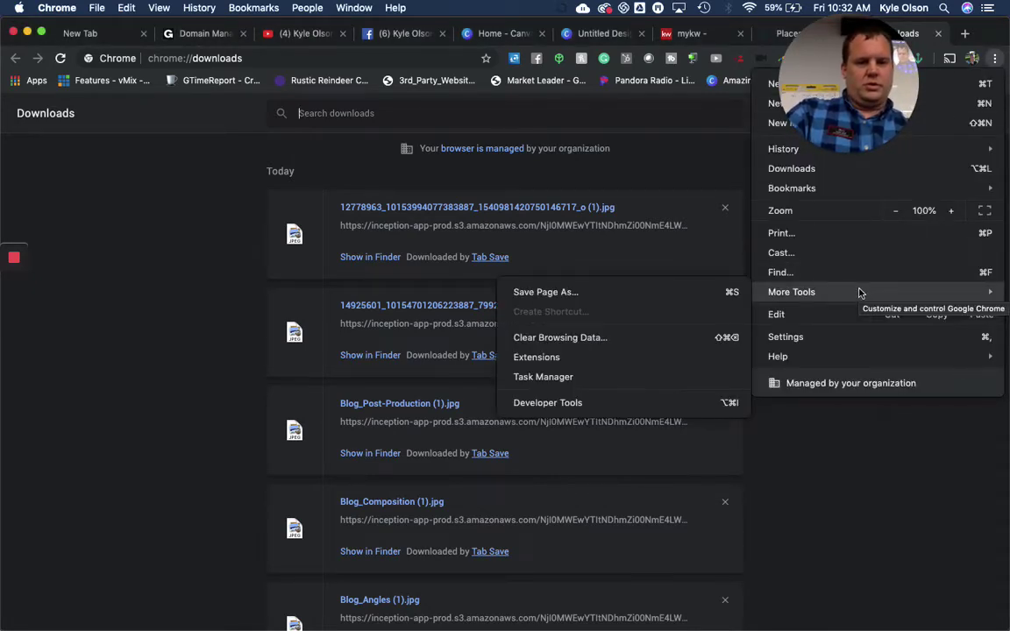
left_click(617, 376)
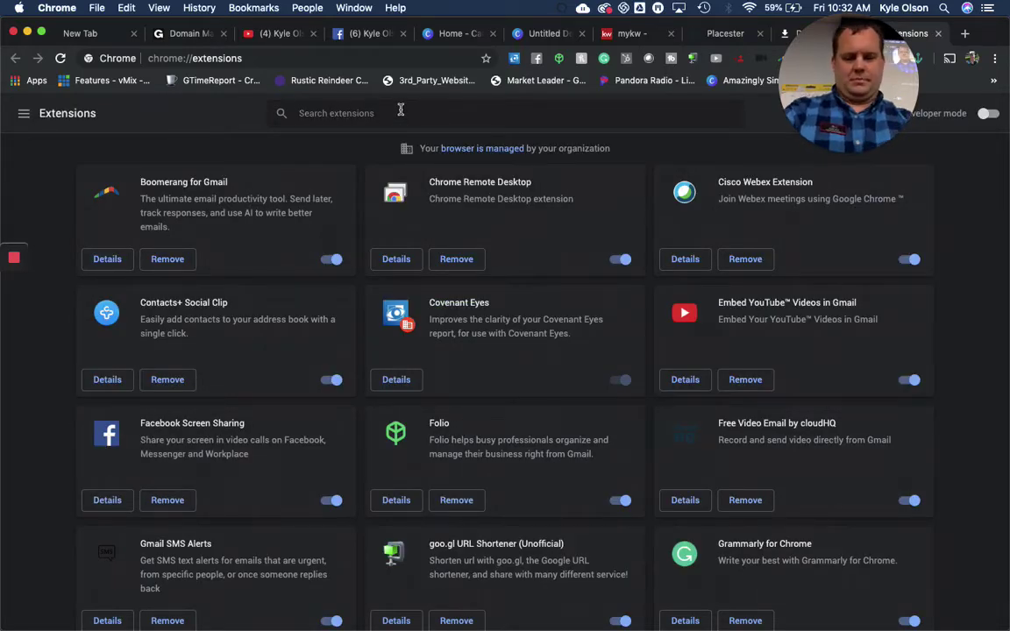
type("tab")
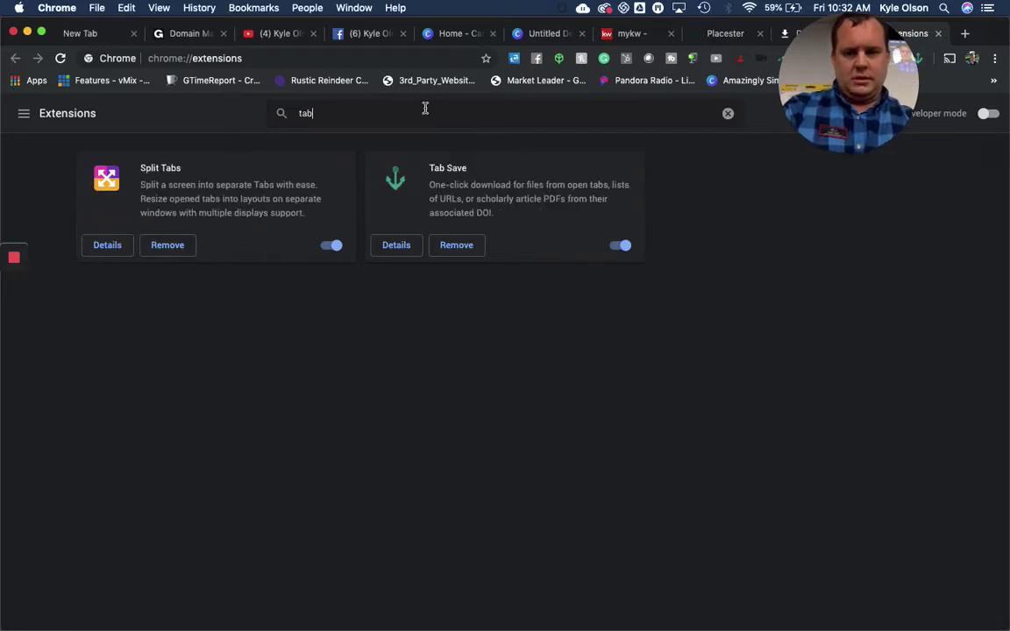
type(" save")
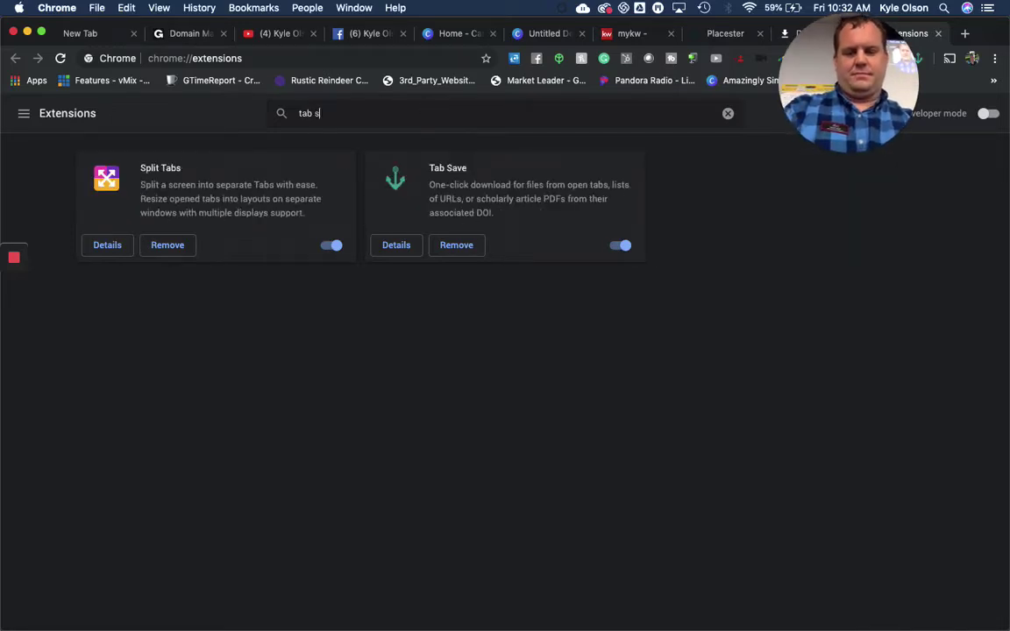
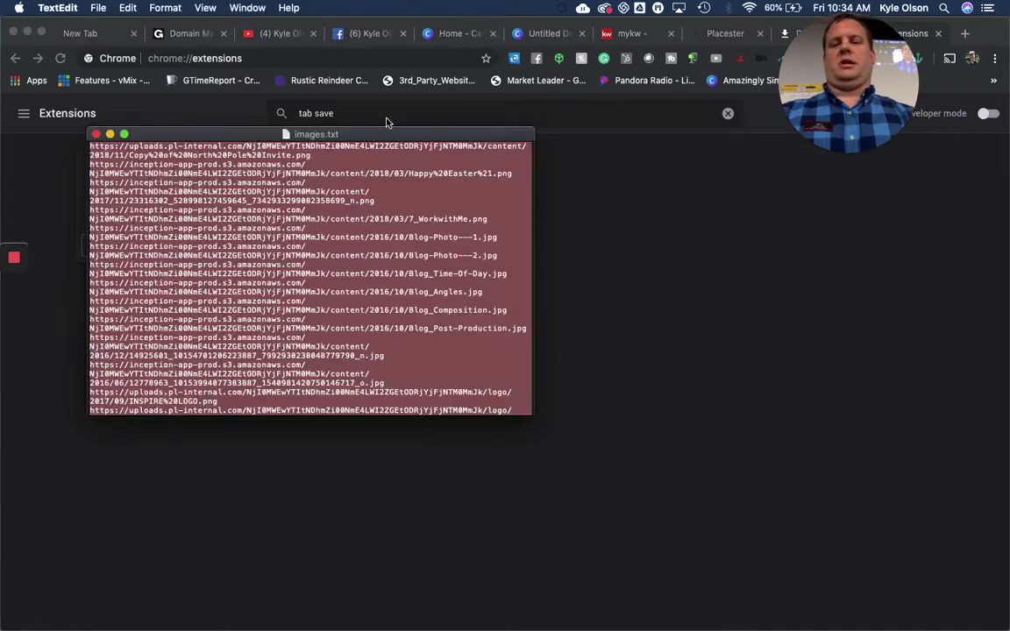
Close images.txt and bring the incognito KW Command site editor window to the front
left_click(97, 135)
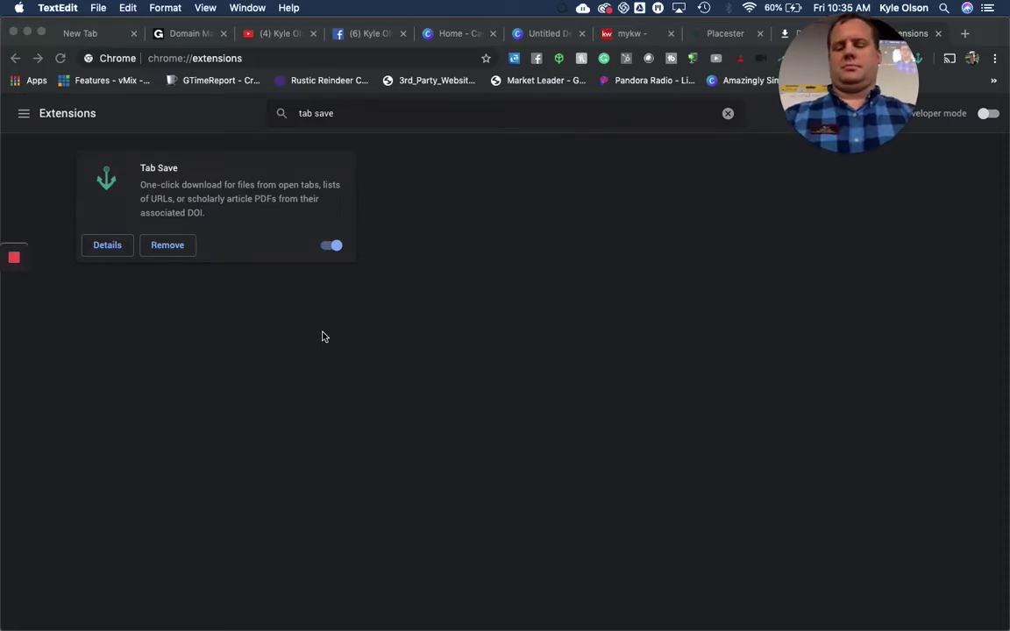
mouse_move(61, 626)
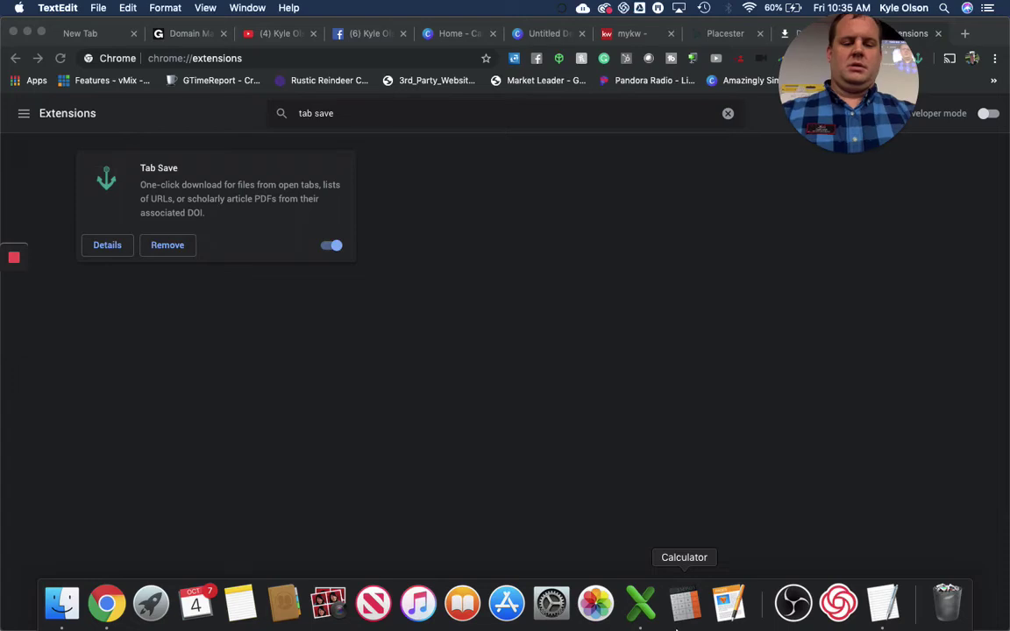
left_click(902, 30)
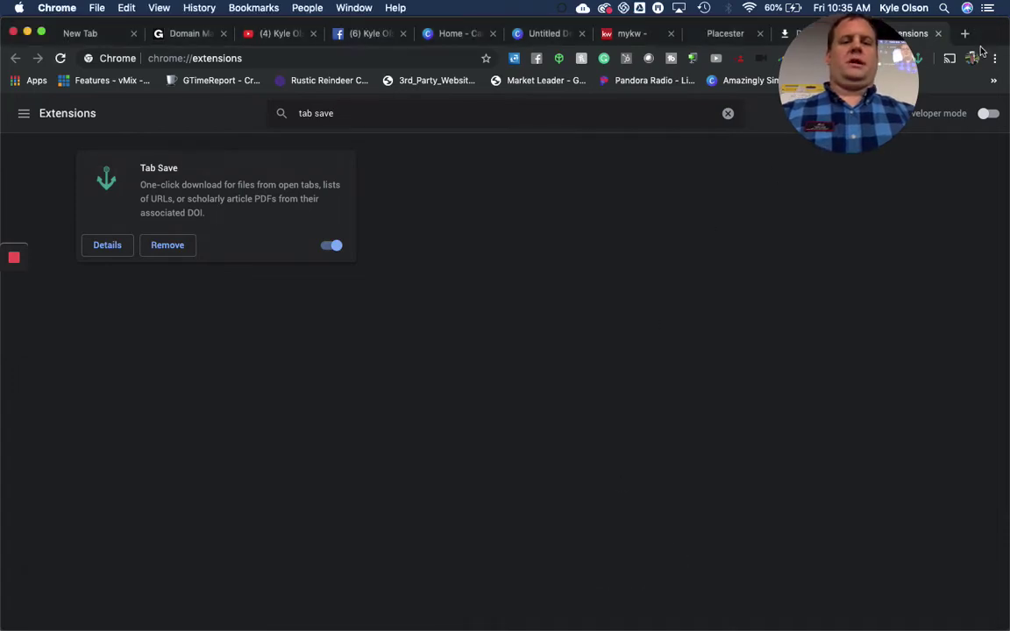
left_click_drag(987, 33, 739, 63)
left_click_drag(961, 105, 961, 4)
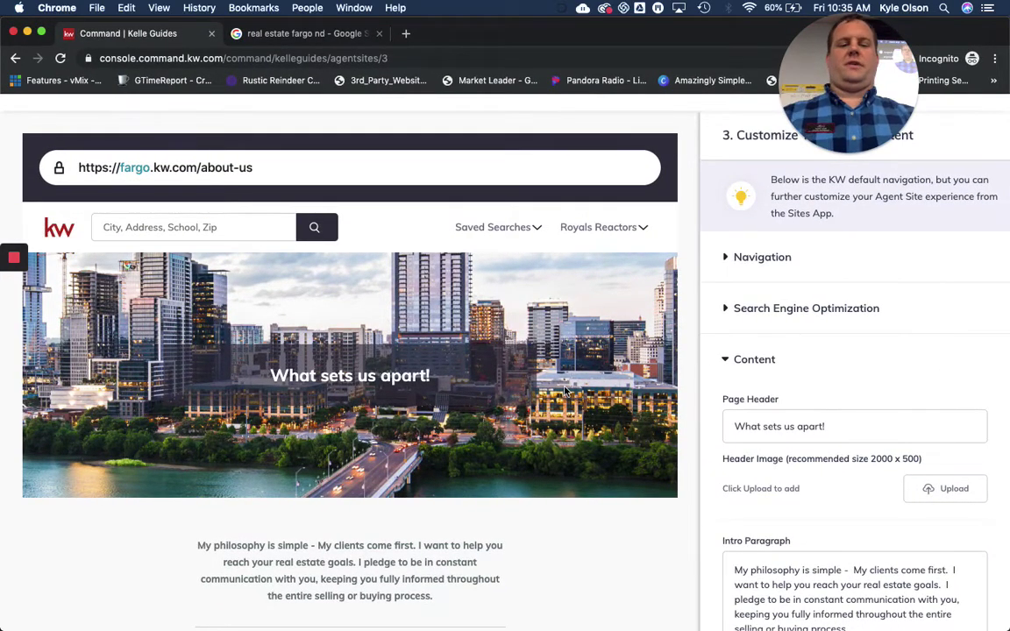
Continue to the About Me page and set its Page Title to About and URL slug to /about
scroll(565, 392, "down", 15)
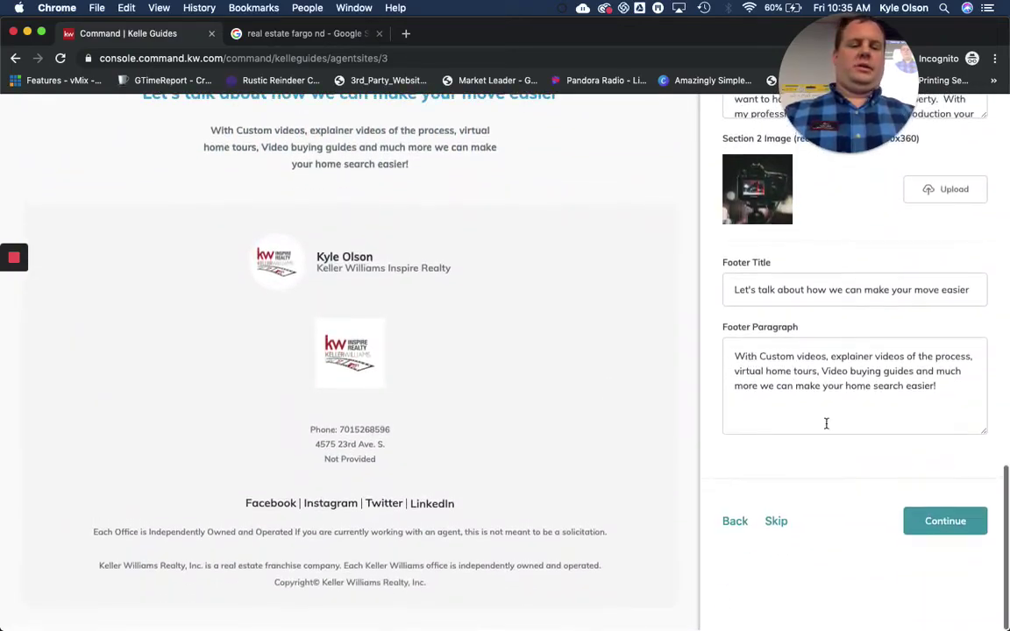
left_click(947, 525)
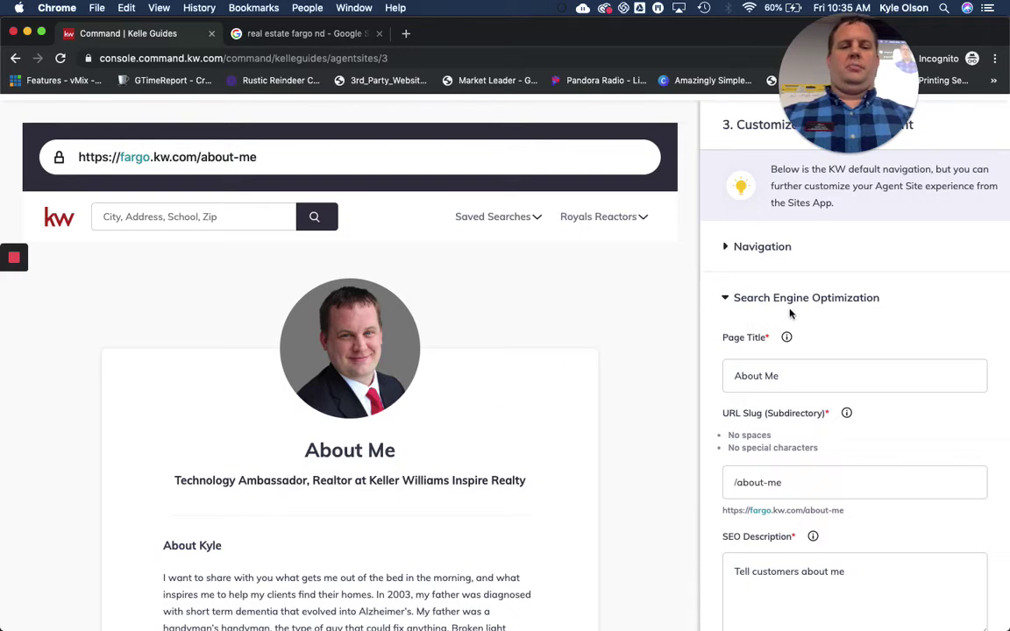
left_click(726, 248)
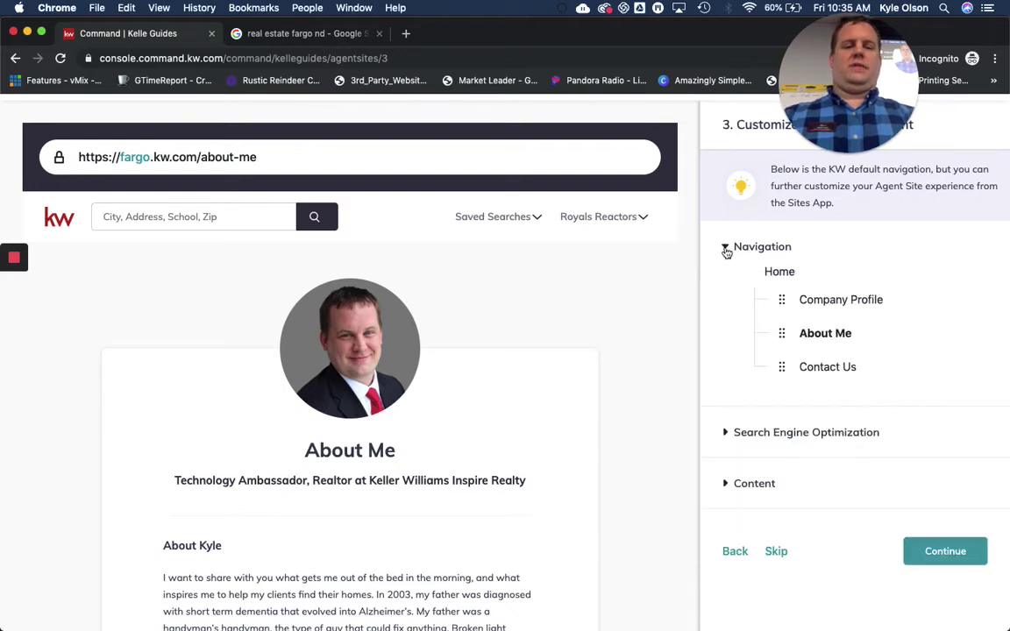
left_click(727, 250)
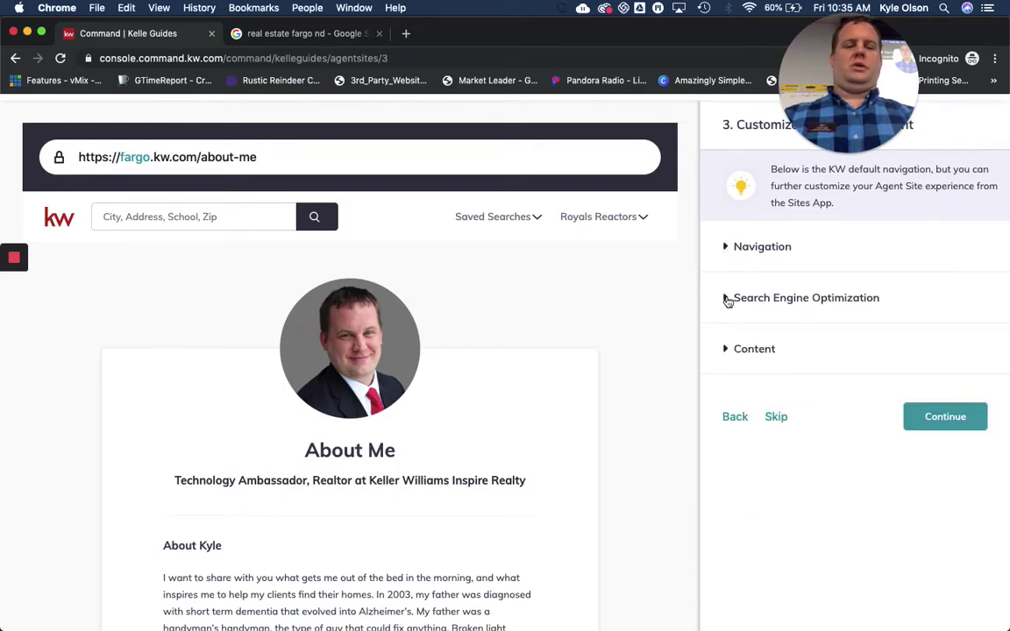
left_click(727, 298)
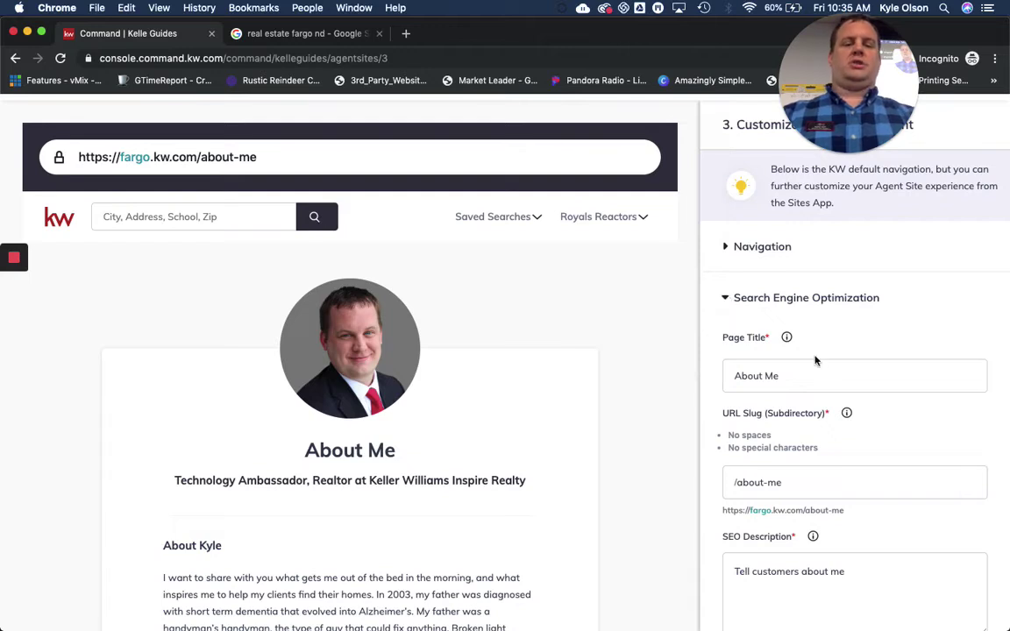
left_click(803, 373)
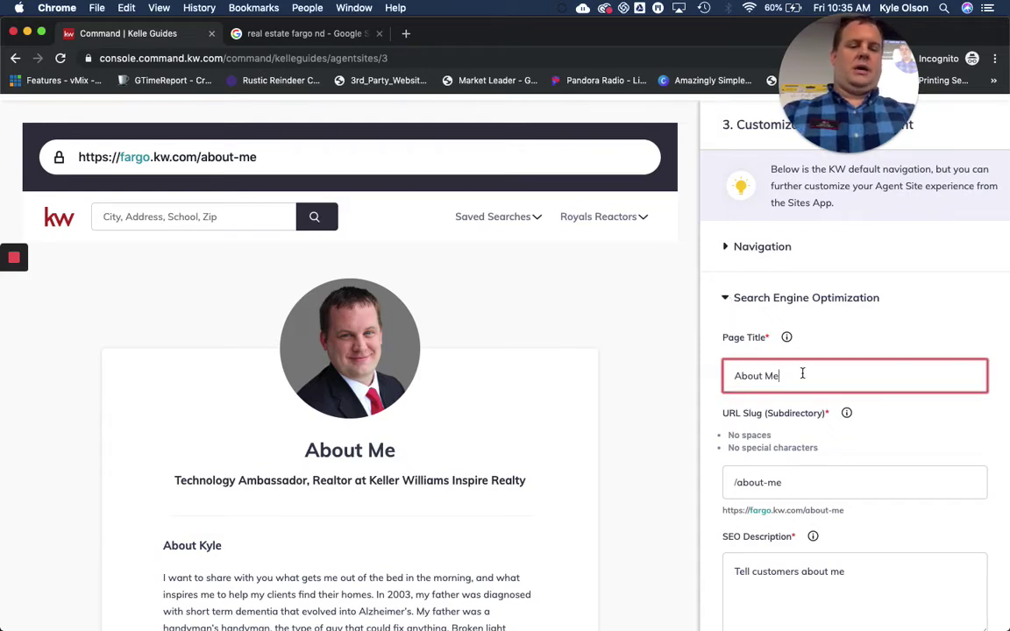
key("BackSpace")
key("BackSpace")
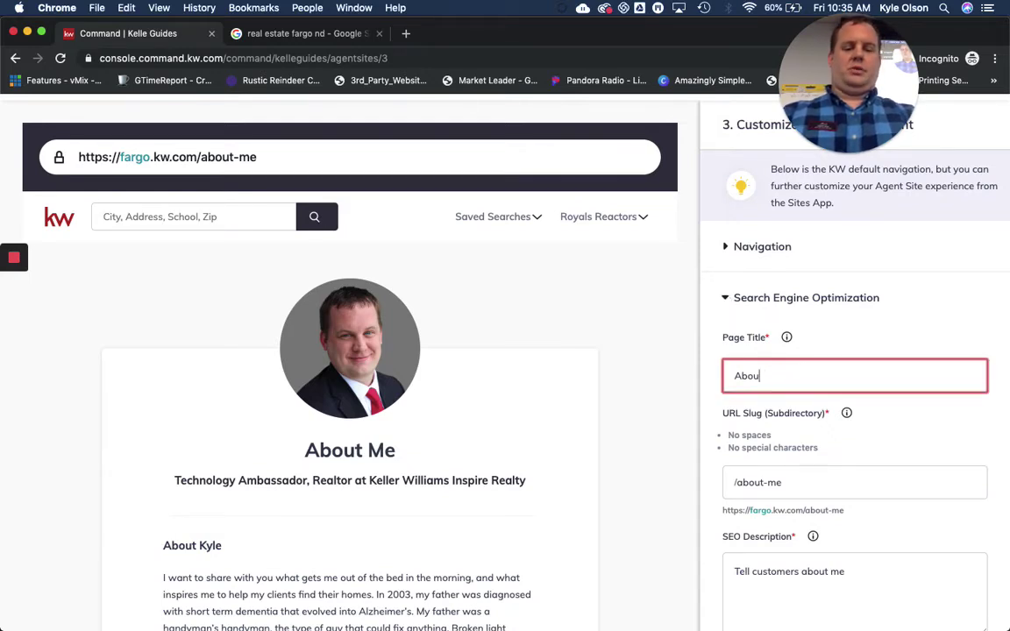
type("t")
left_click(812, 487)
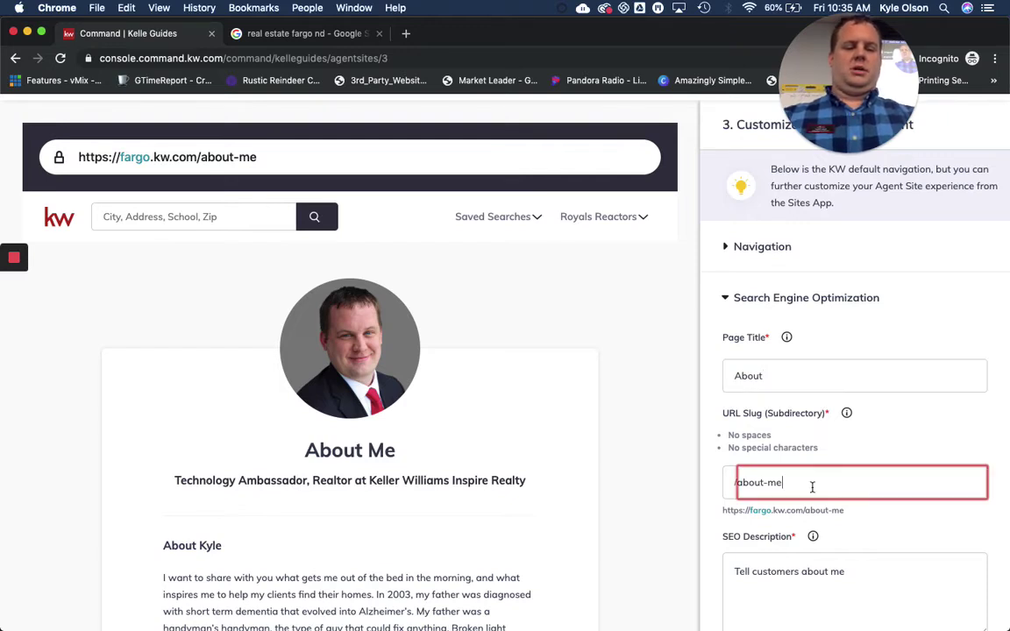
key("BackSpace")
key("BackSpace")
key("BackSpace")
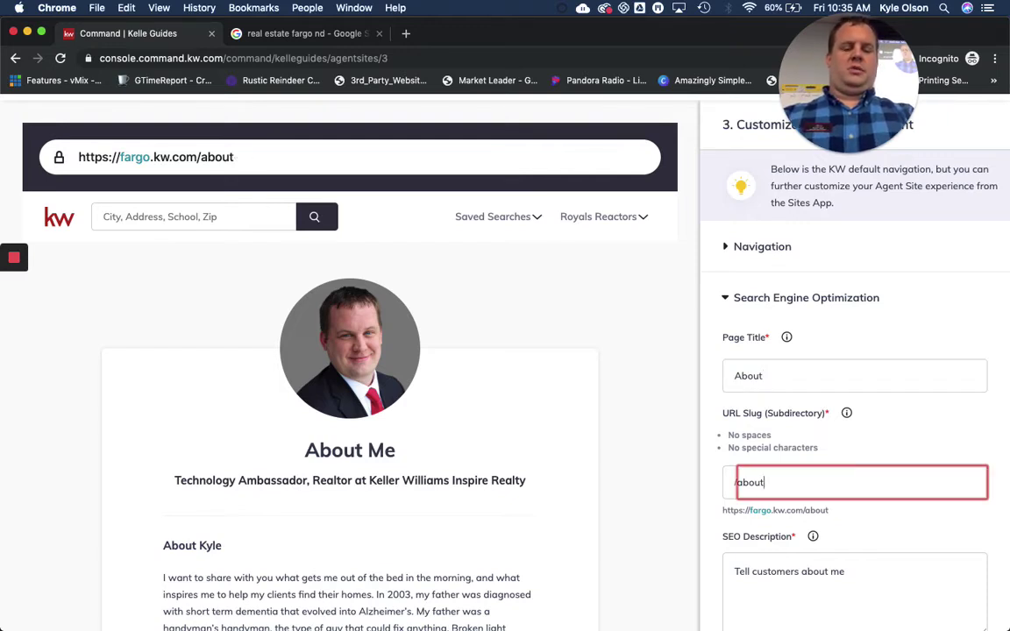
Paste the bio's opening sentences into the About page's SEO Description
scroll(793, 548, "down", 2)
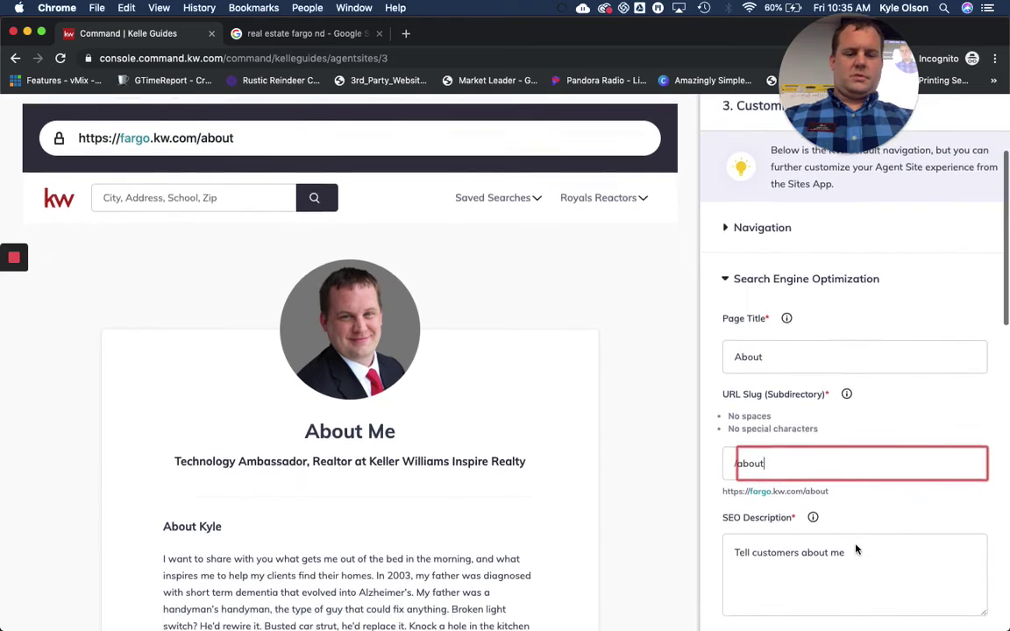
left_click(907, 471)
left_click_drag(899, 470, 704, 477)
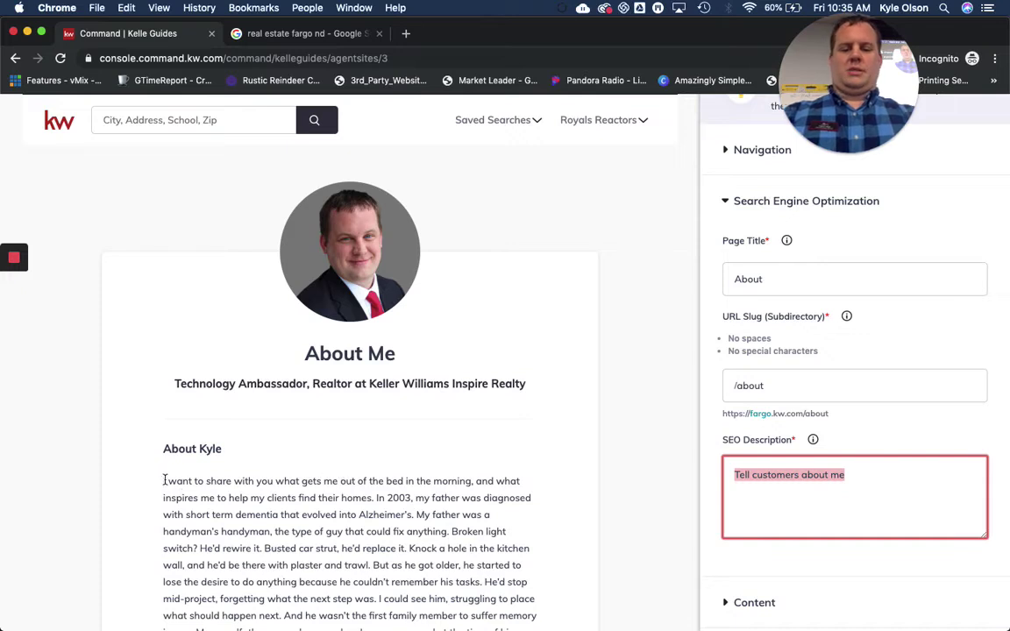
left_click_drag(164, 481, 418, 513)
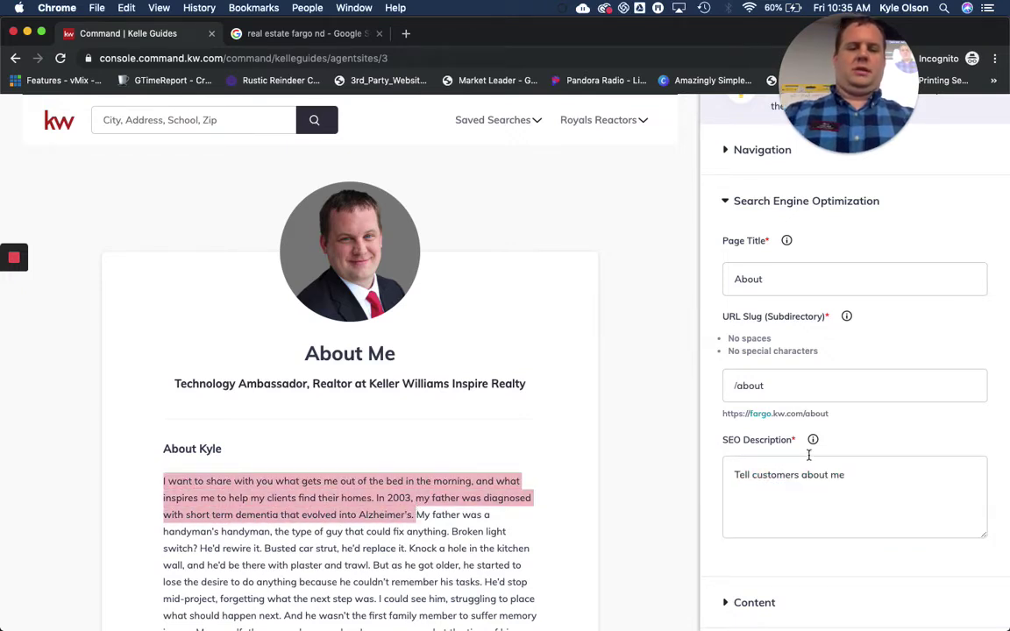
left_click(776, 508)
type("I want to share with you what gets me out of the bed in the morning, and what inspires me to help my clients find their homes. In 20")
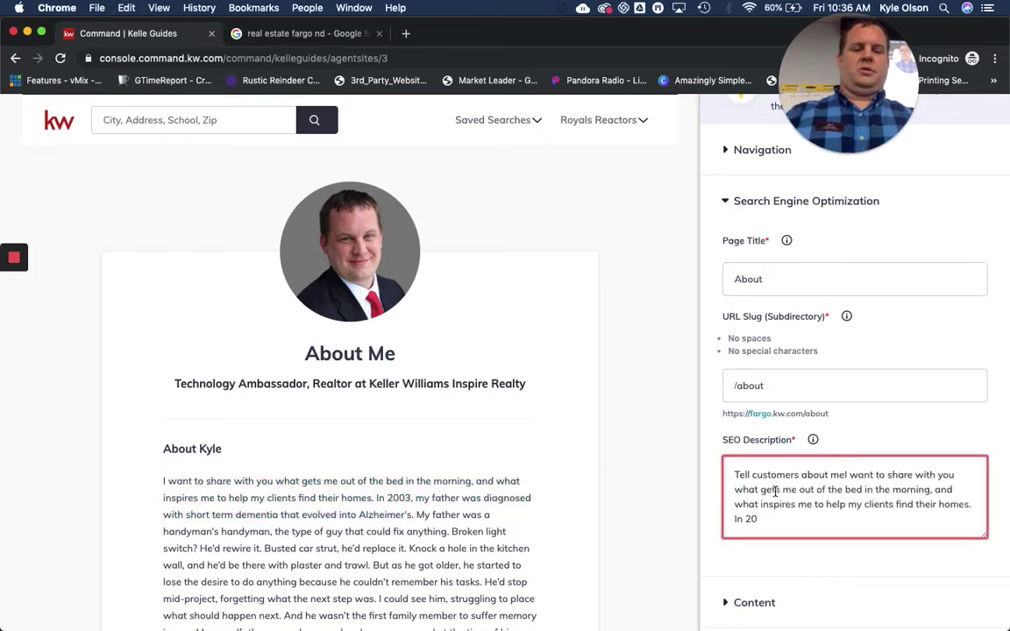
scroll(776, 478, "down", 3)
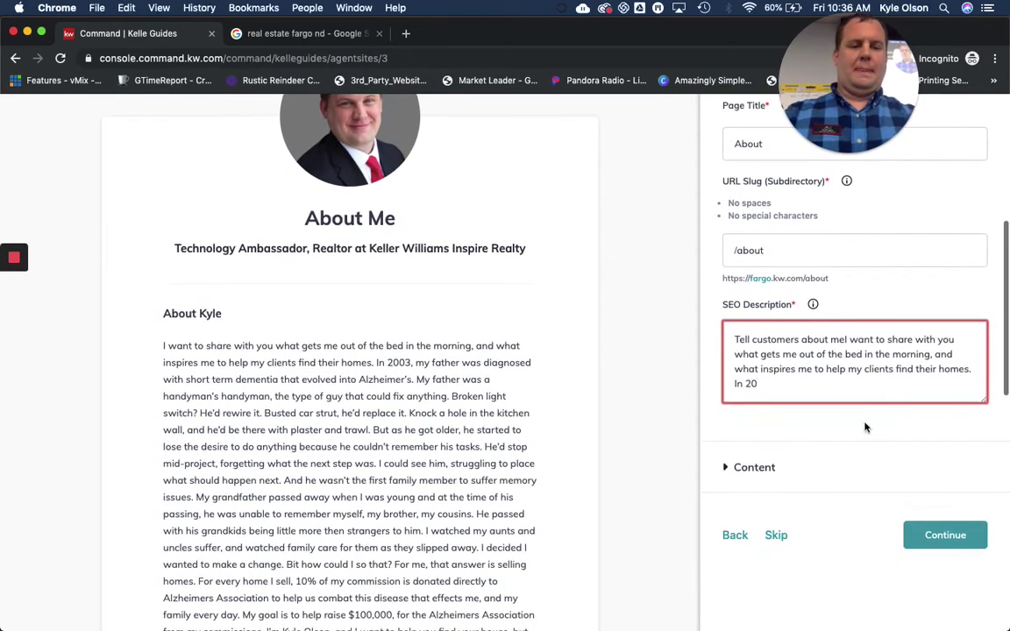
scroll(780, 379, "up", 1)
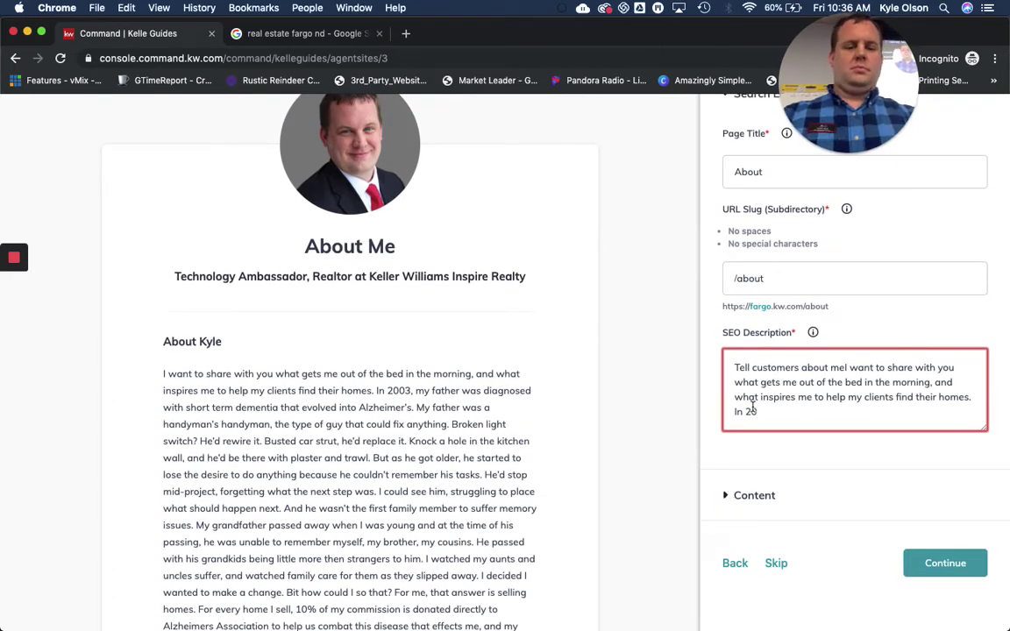
Review the About page's bio and contact fields, then switch to Finder's export 2 folder
left_click(730, 497)
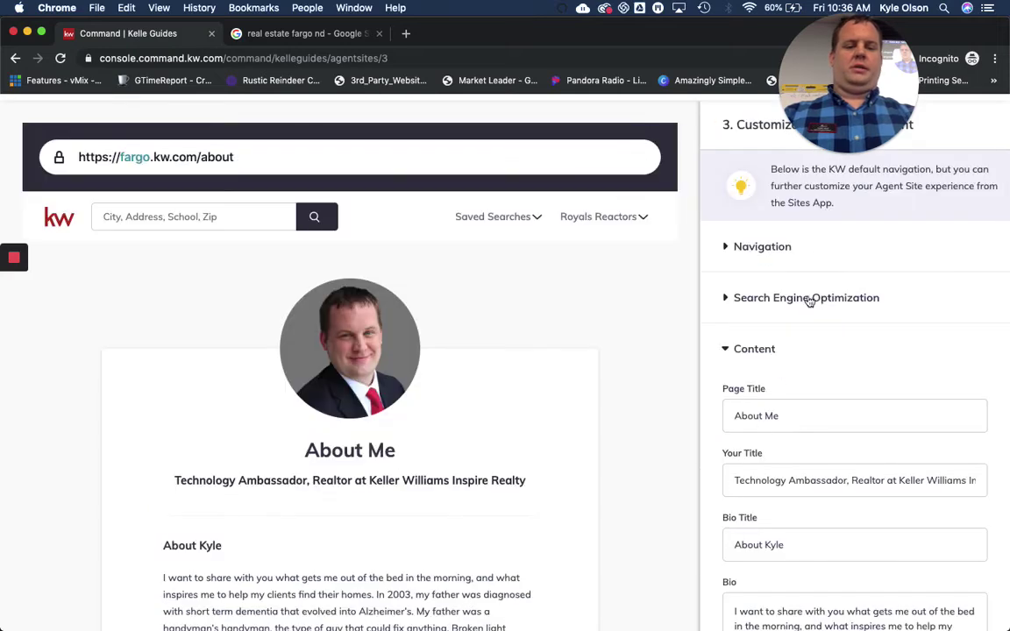
scroll(759, 365, "down", 5)
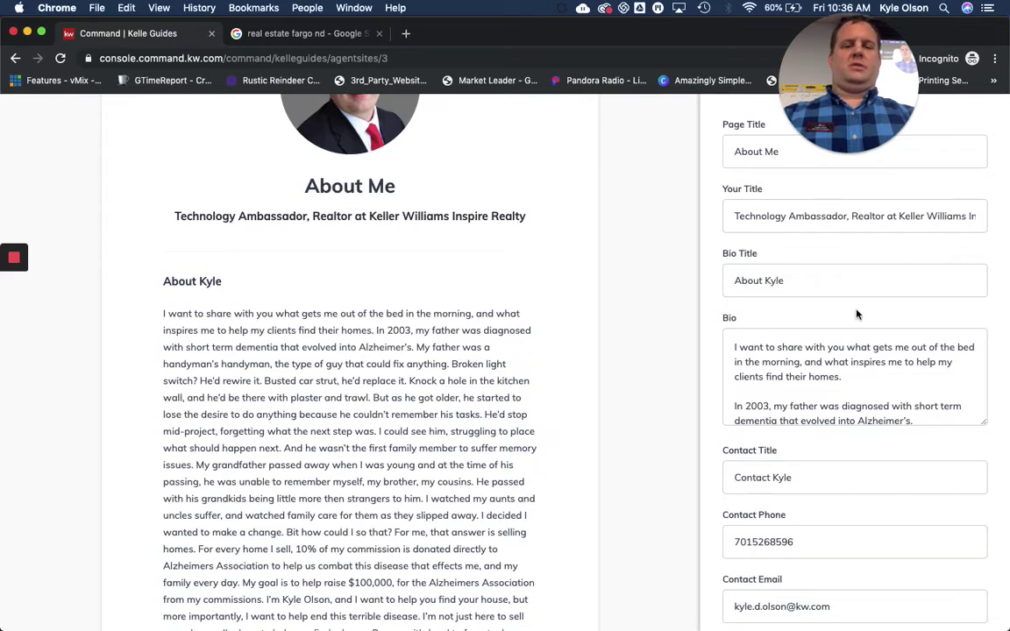
scroll(555, 340, "up", 4)
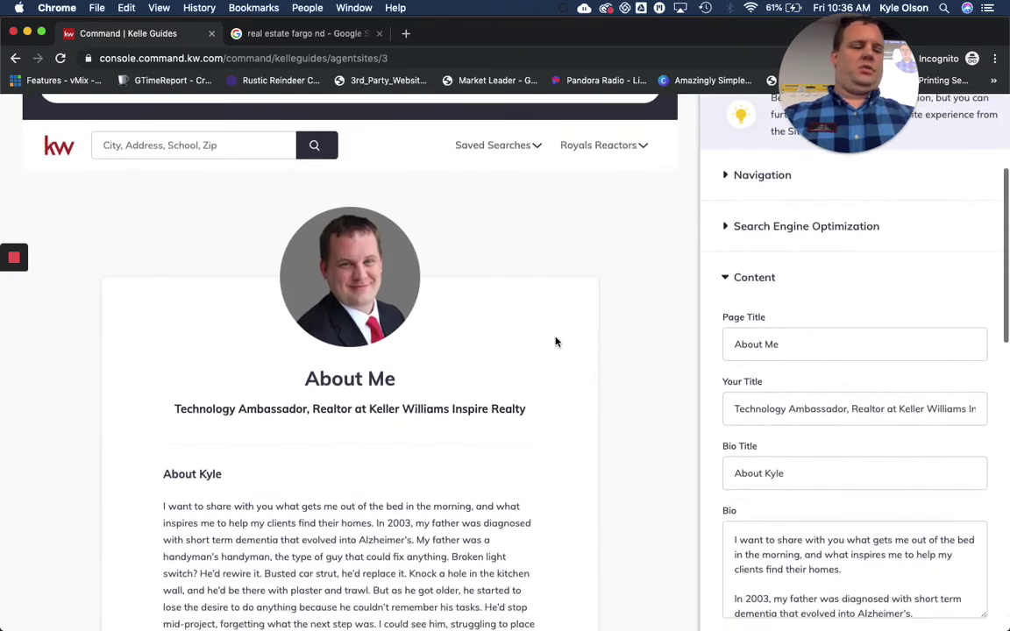
scroll(556, 342, "down", 1)
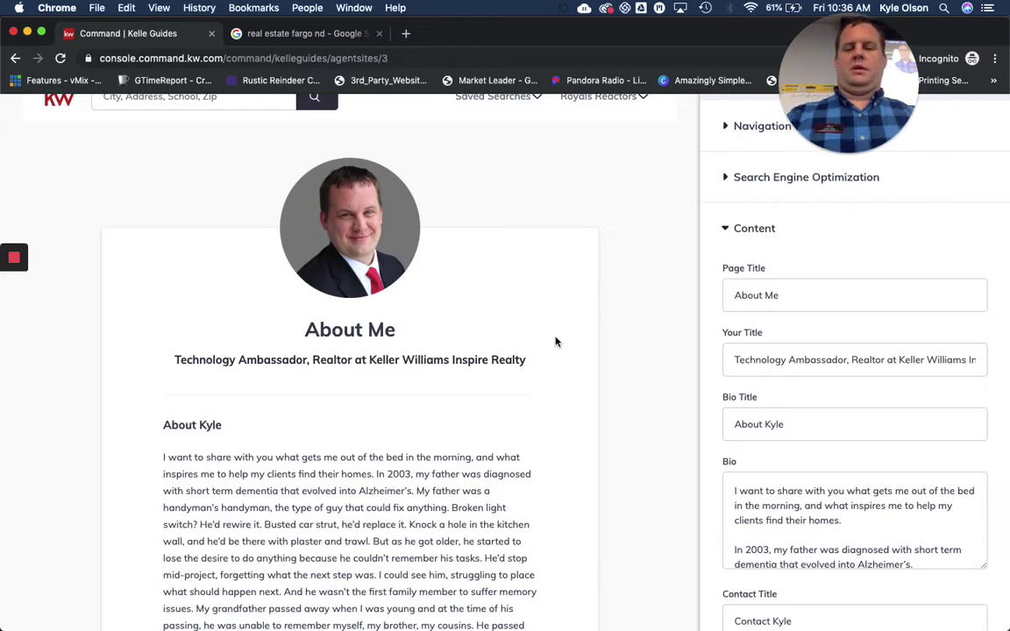
scroll(555, 342, "down", 10)
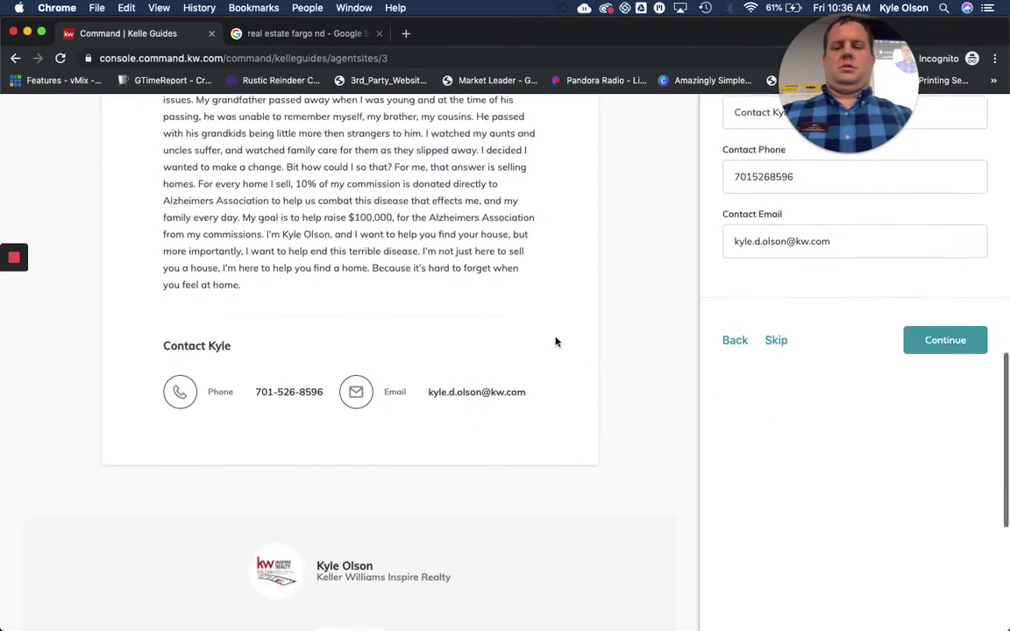
scroll(555, 342, "down", 1)
scroll(451, 550, "down", 1)
scroll(451, 552, "up", 5)
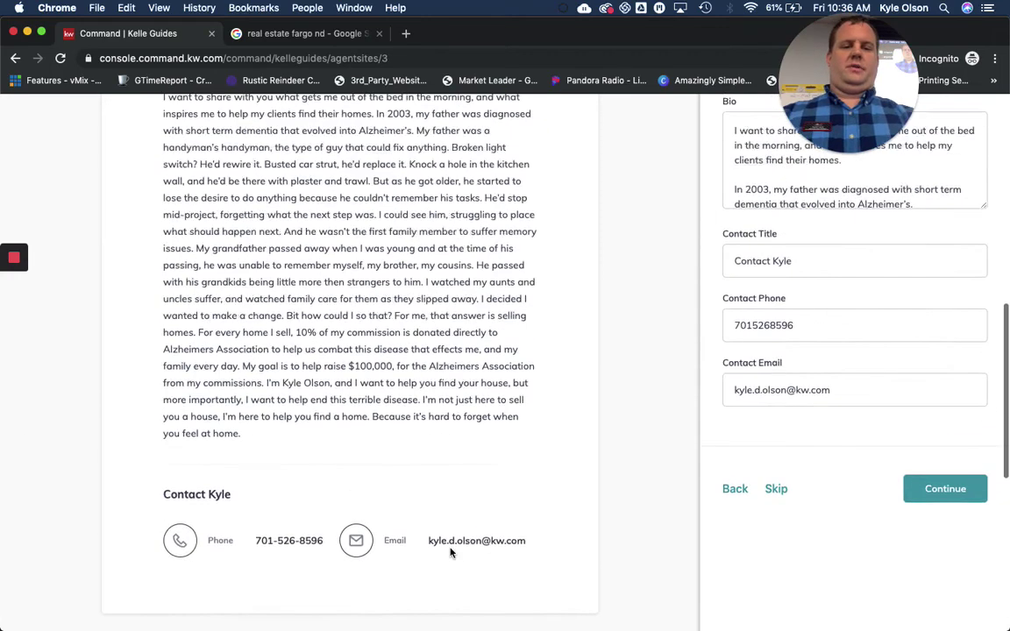
scroll(451, 553, "up", 3)
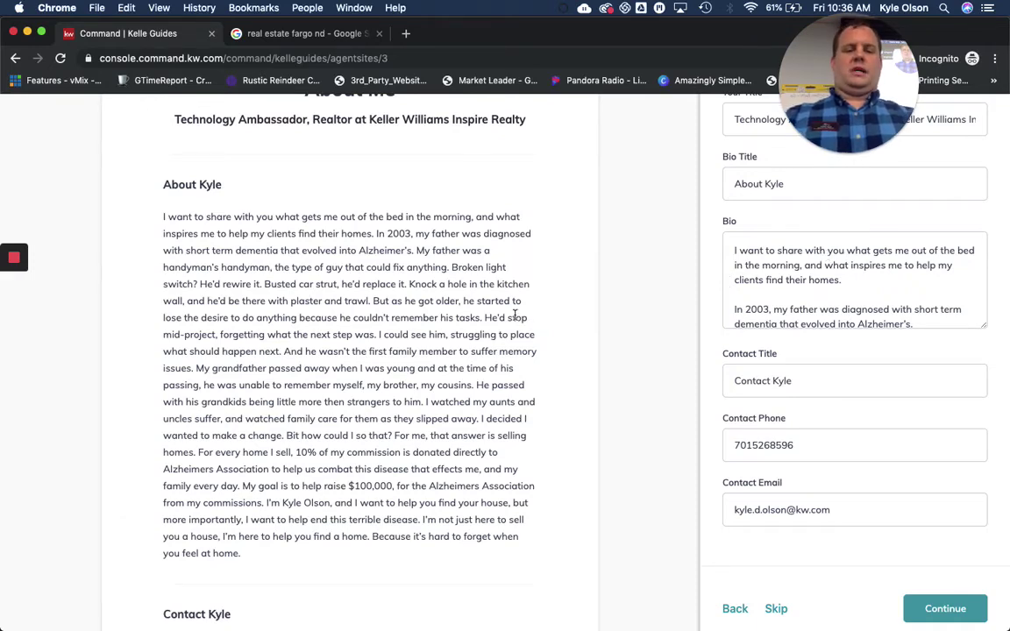
key("super+Tab")
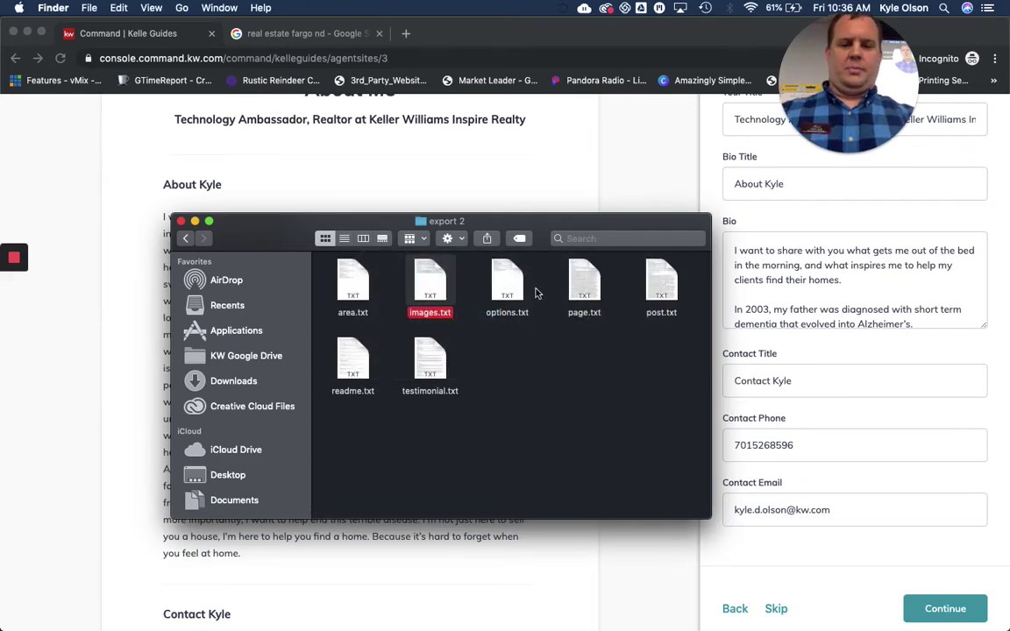
Open page.txt from the export folder and scroll through its page listings
left_click(588, 295)
double_click(588, 295)
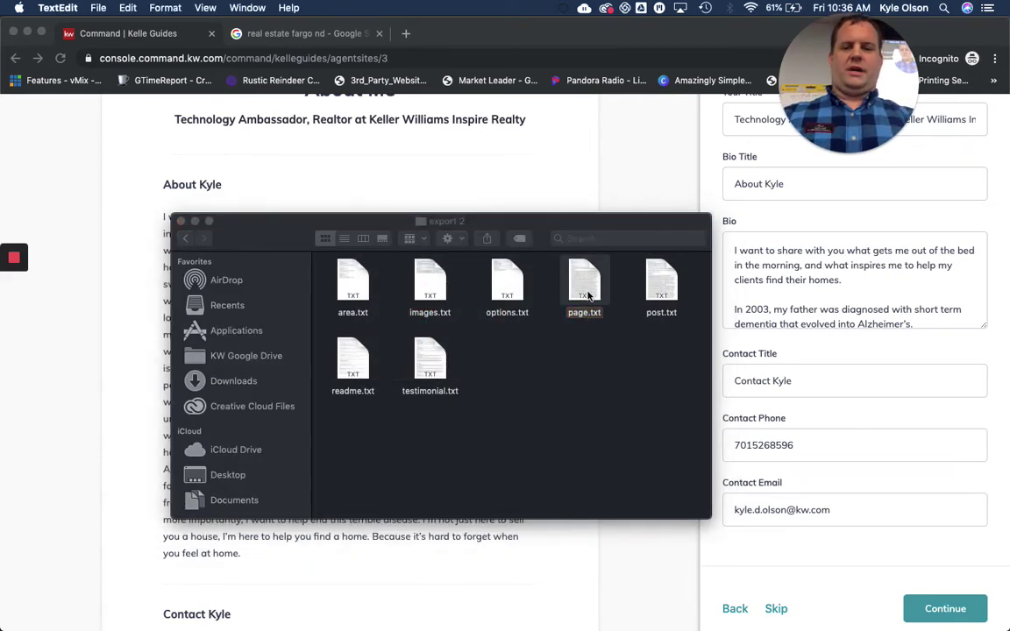
scroll(124, 134, "down", 3)
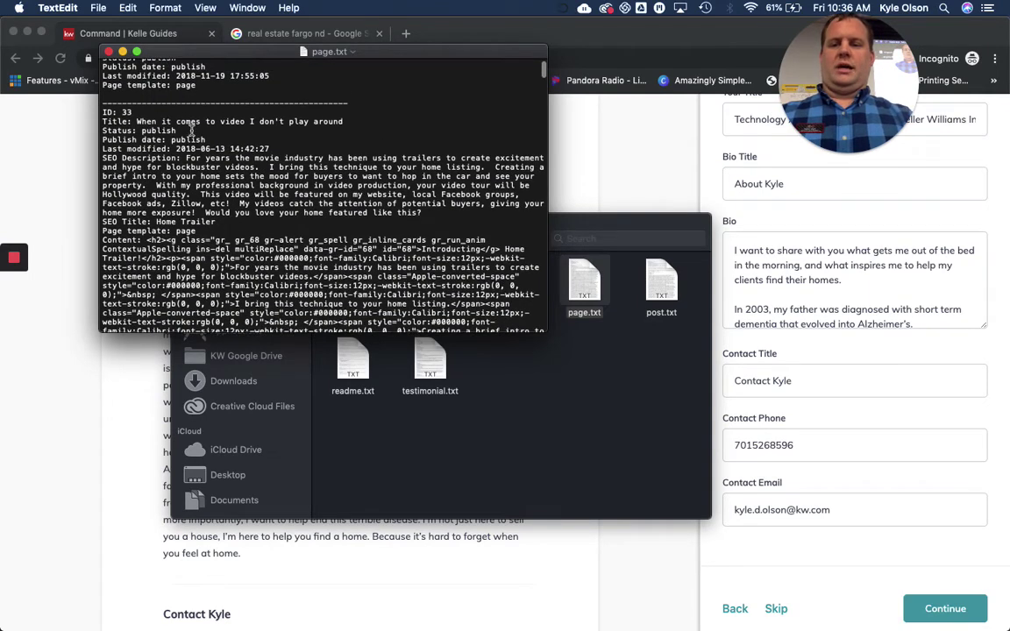
scroll(129, 226, "down", 15)
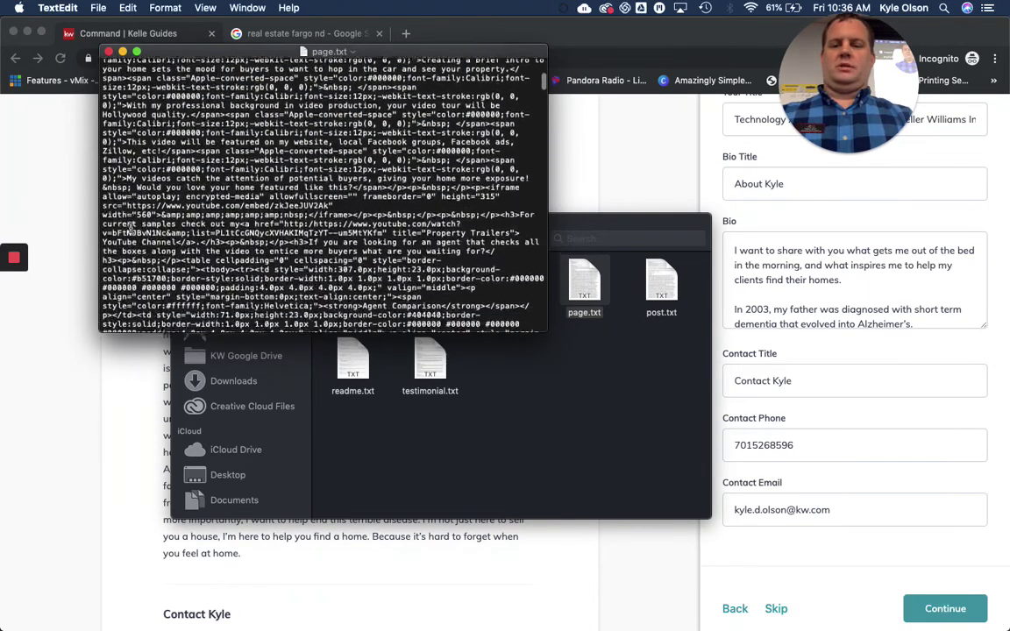
scroll(130, 227, "down", 15)
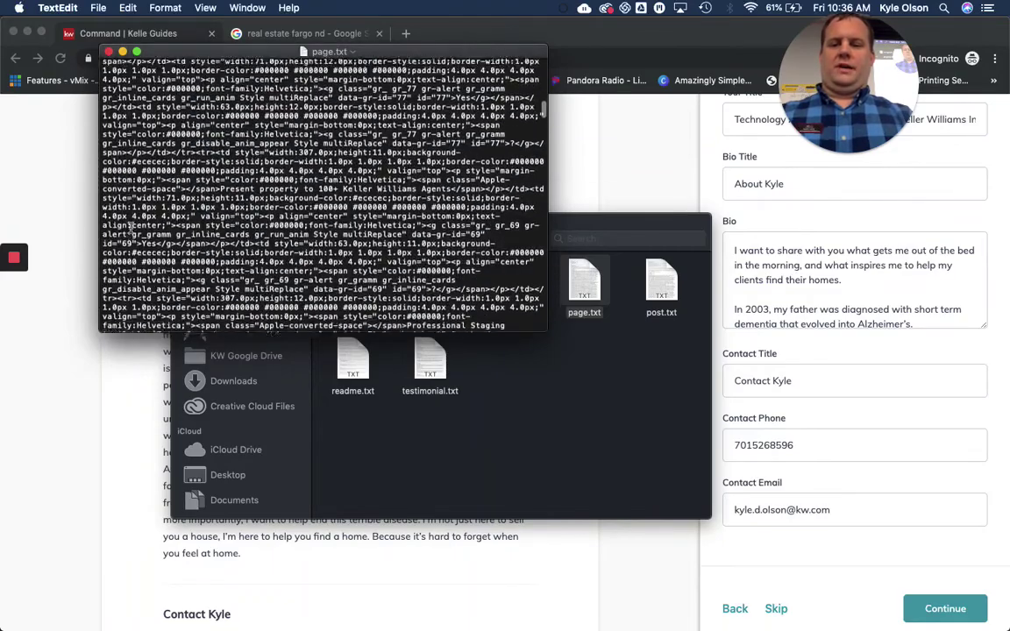
scroll(130, 226, "down", 4)
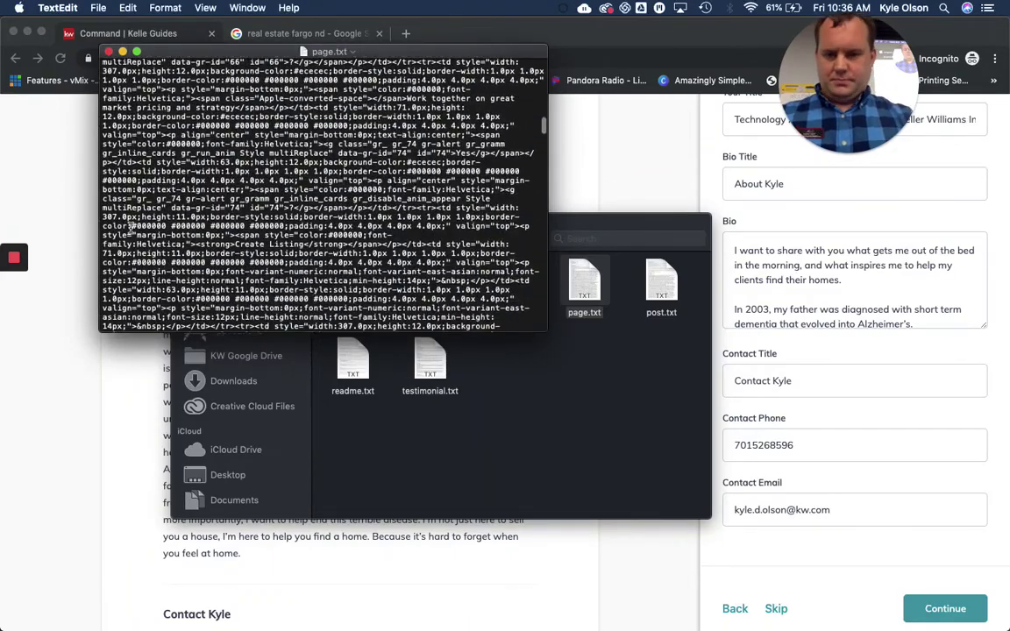
scroll(130, 226, "up", 15)
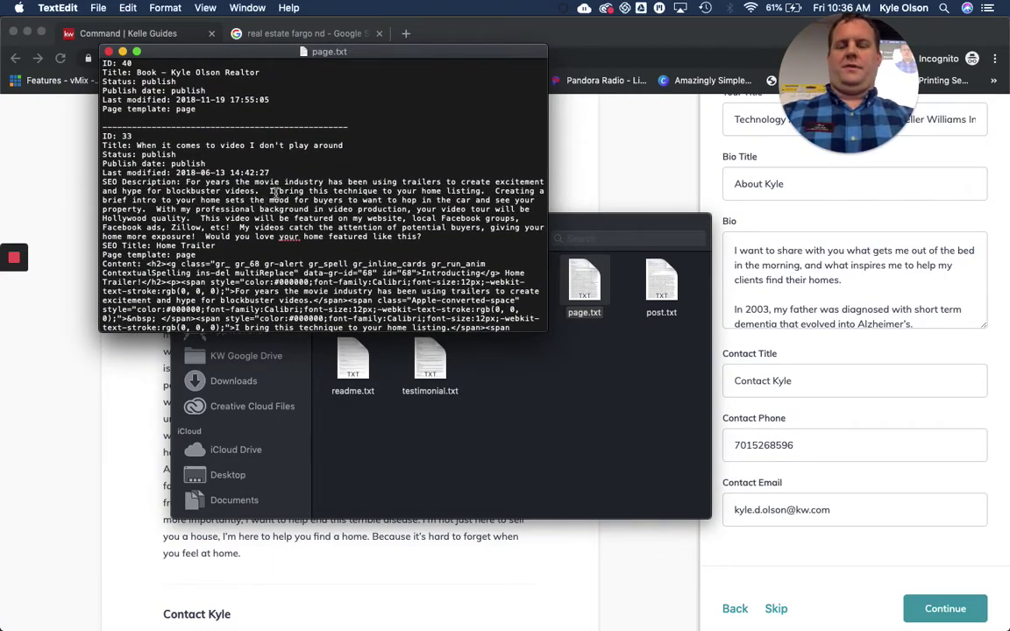
Search page.txt for 'about' and select the page's SEO description paragraph
key("super+f")
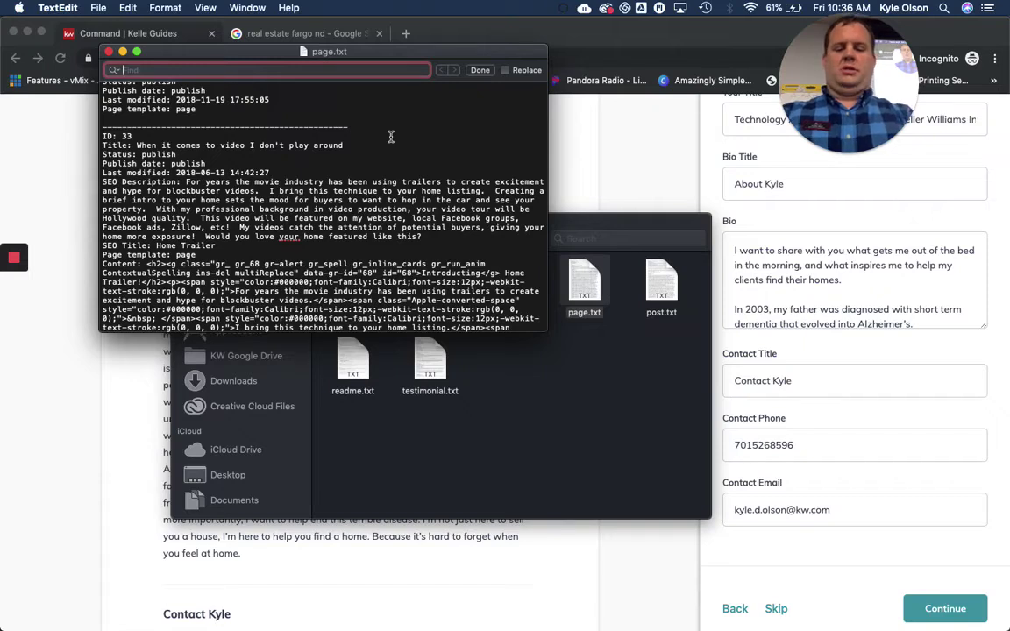
type("about")
key("BackSpace")
key("BackSpace")
key("BackSpace")
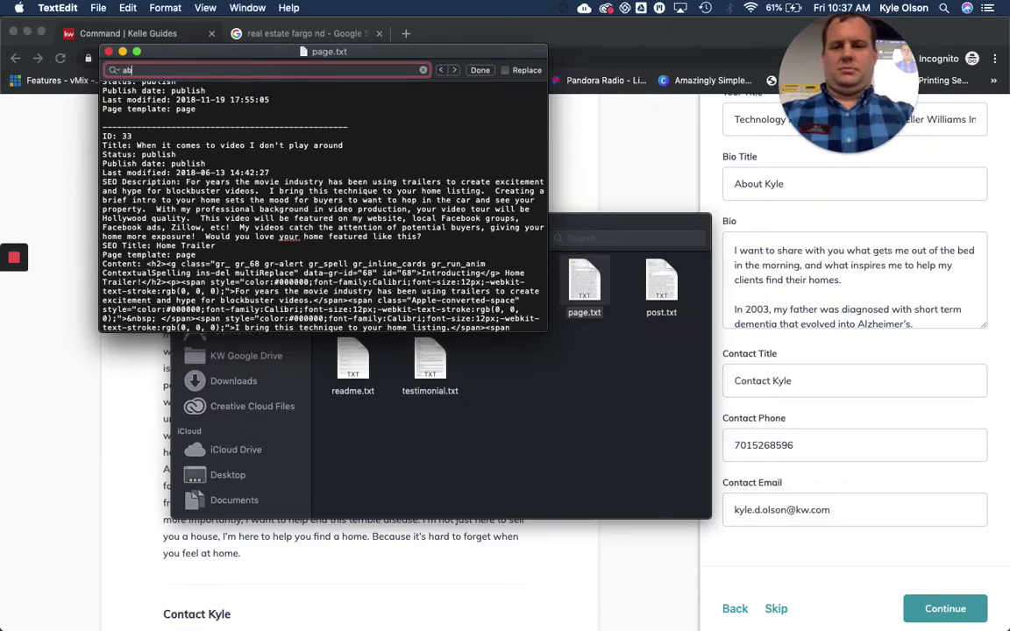
type("about")
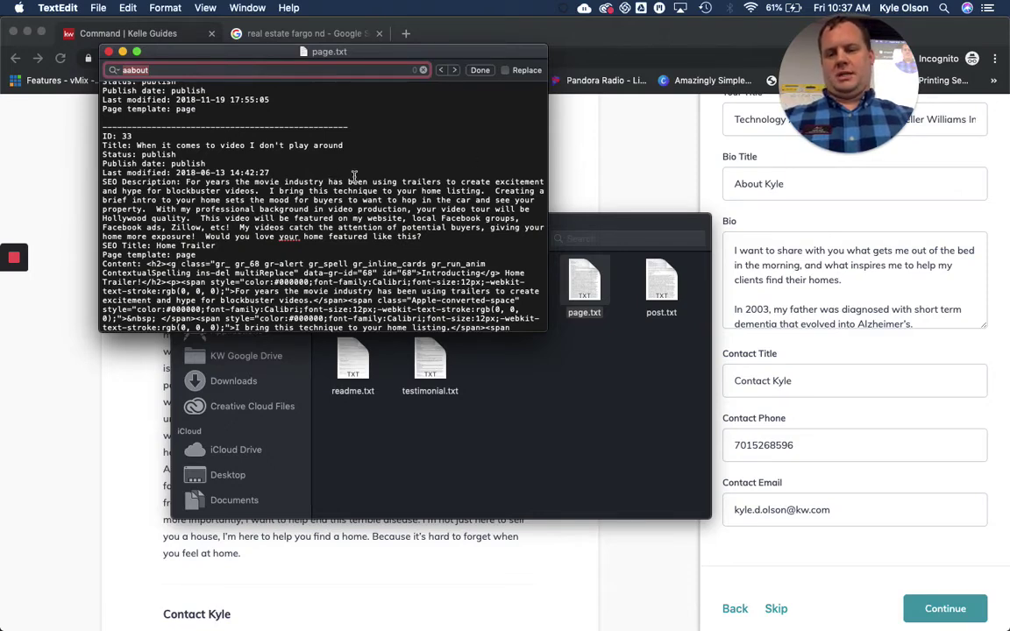
scroll(258, 226, "down", 5)
scroll(259, 226, "up", 8)
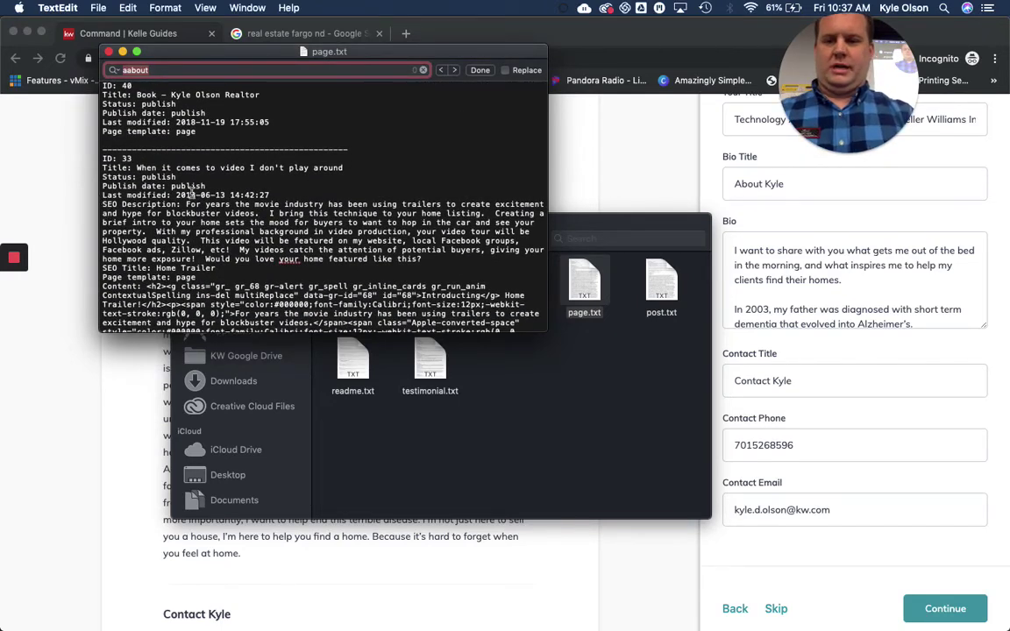
left_click_drag(184, 202, 450, 257)
scroll(404, 230, "down", 3)
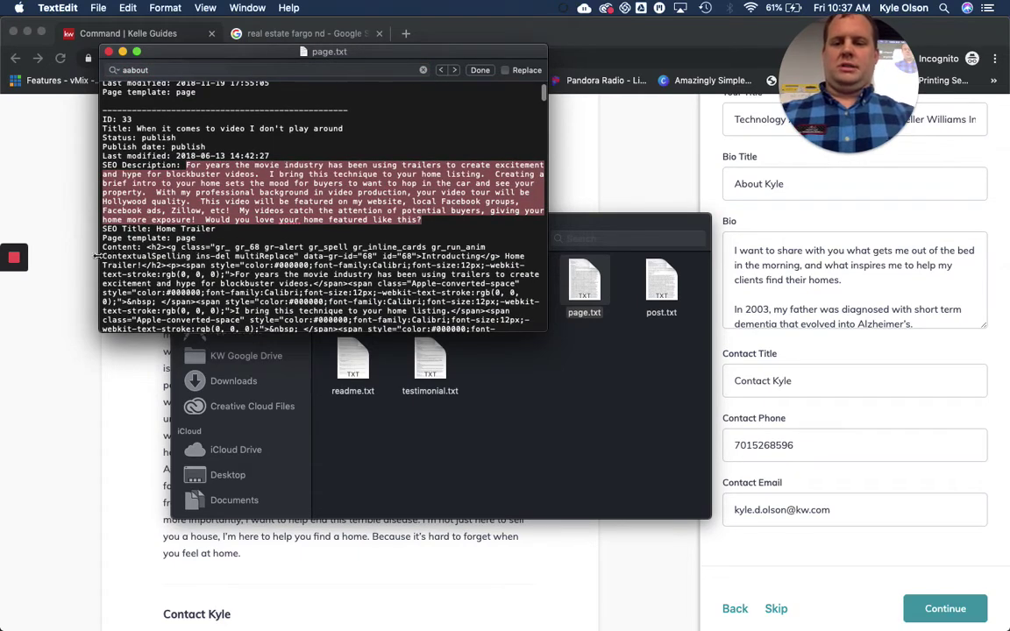
scroll(103, 259, "down", 8)
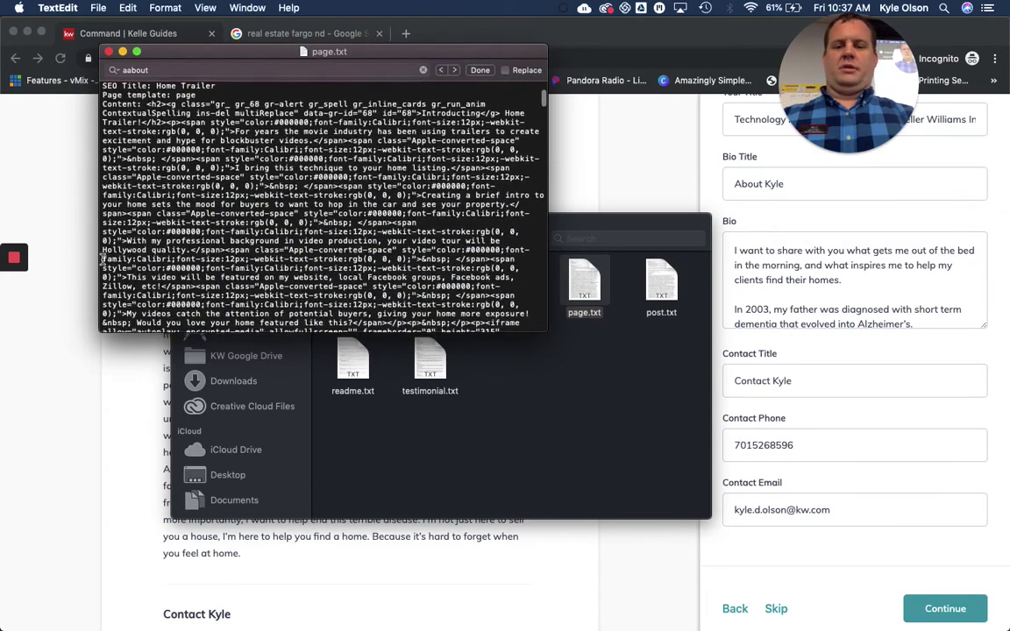
scroll(102, 259, "down", 3)
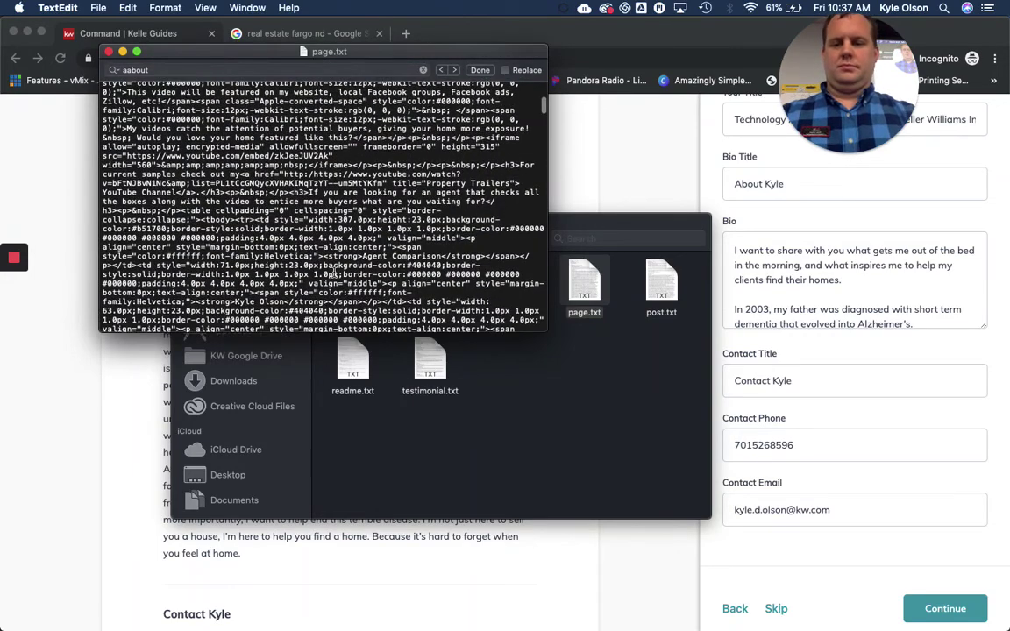
scroll(333, 274, "down", 5)
scroll(334, 273, "up", 1)
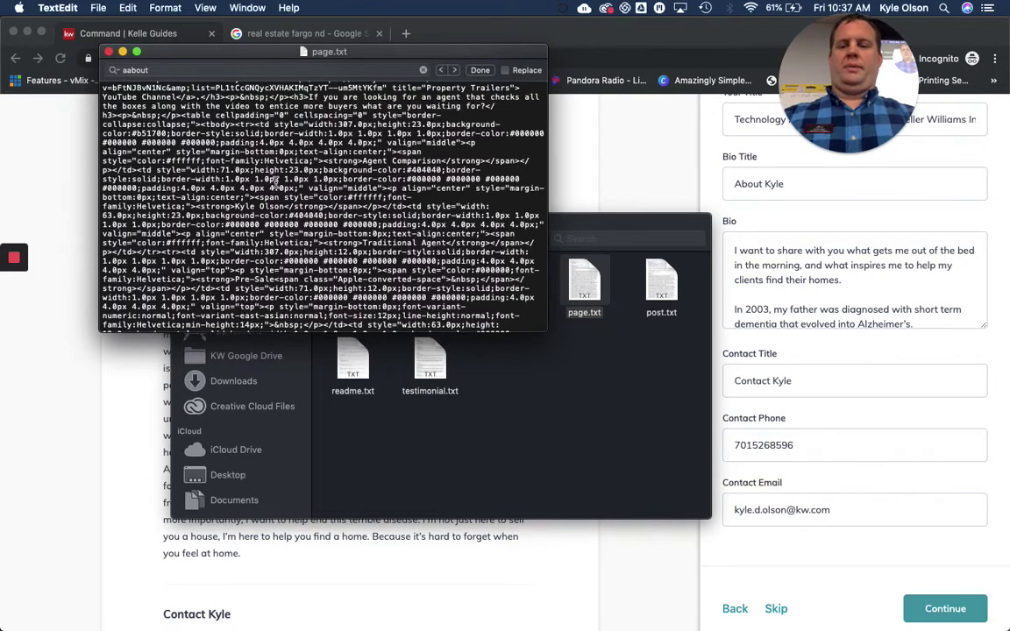
scroll(275, 181, "down", 10)
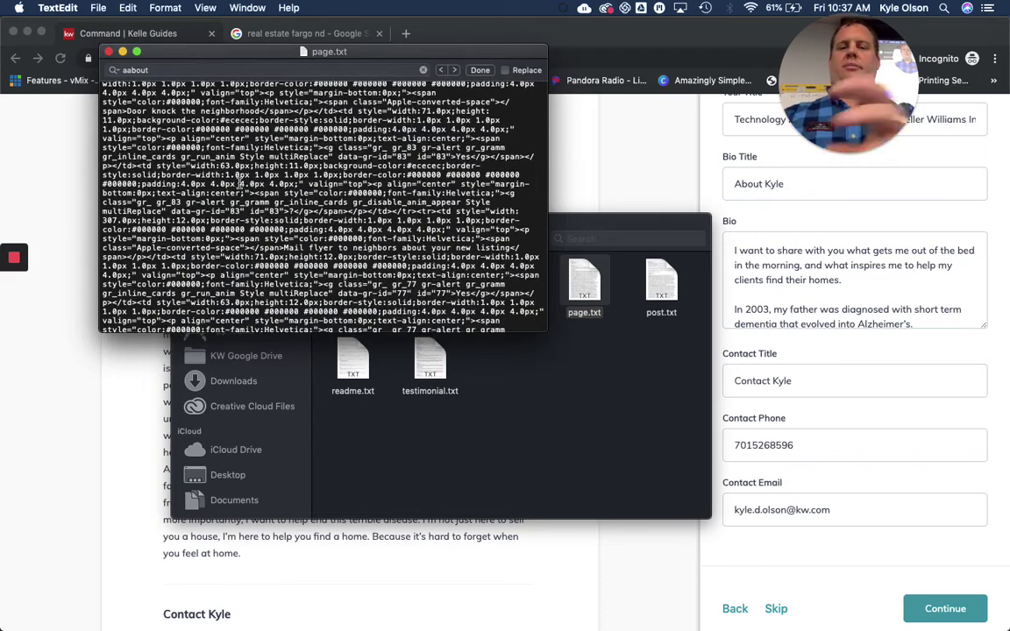
Load the agent's old website in a new tab and select the North Pole blog post's text
left_click(405, 34)
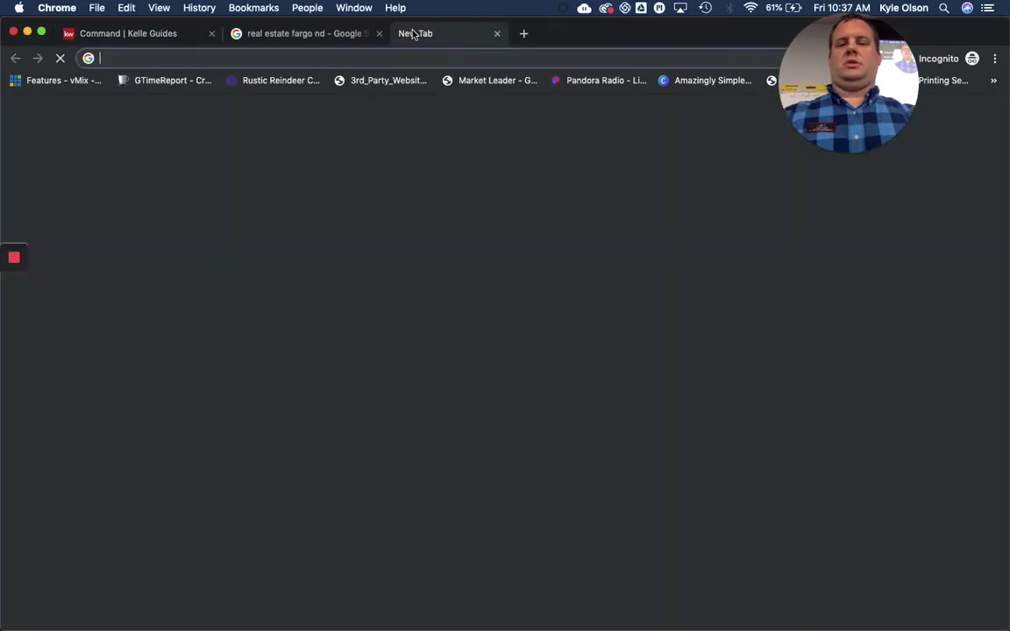
type("kyl")
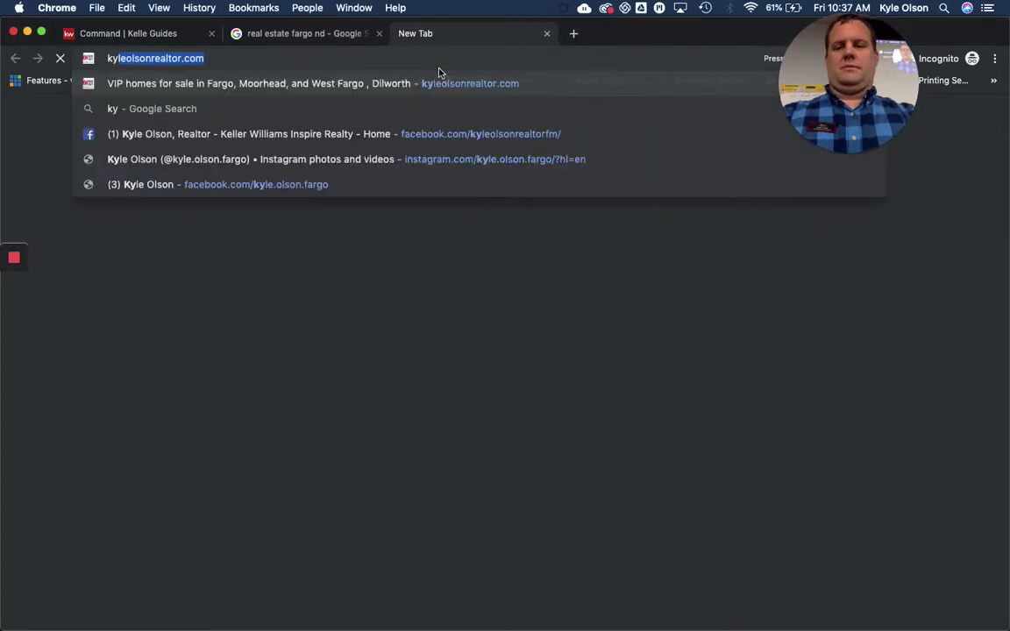
type("e")
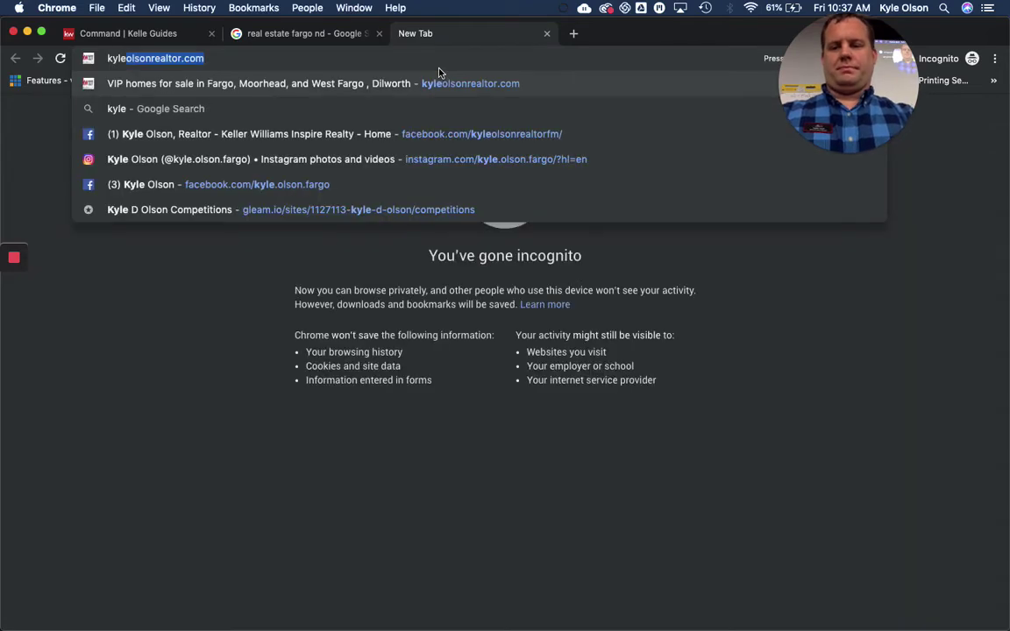
key("Return")
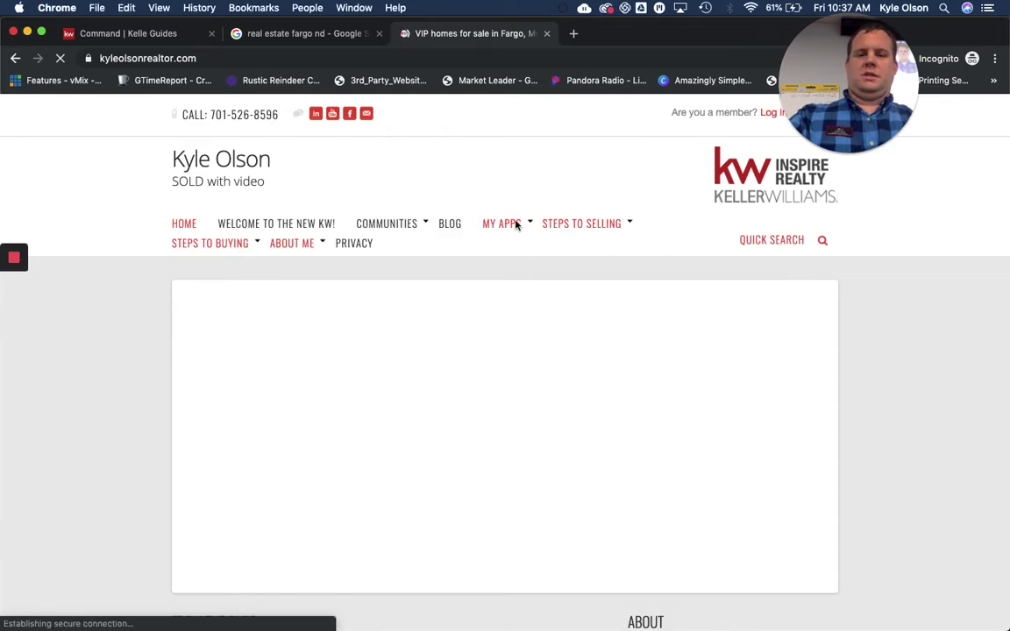
left_click(450, 224)
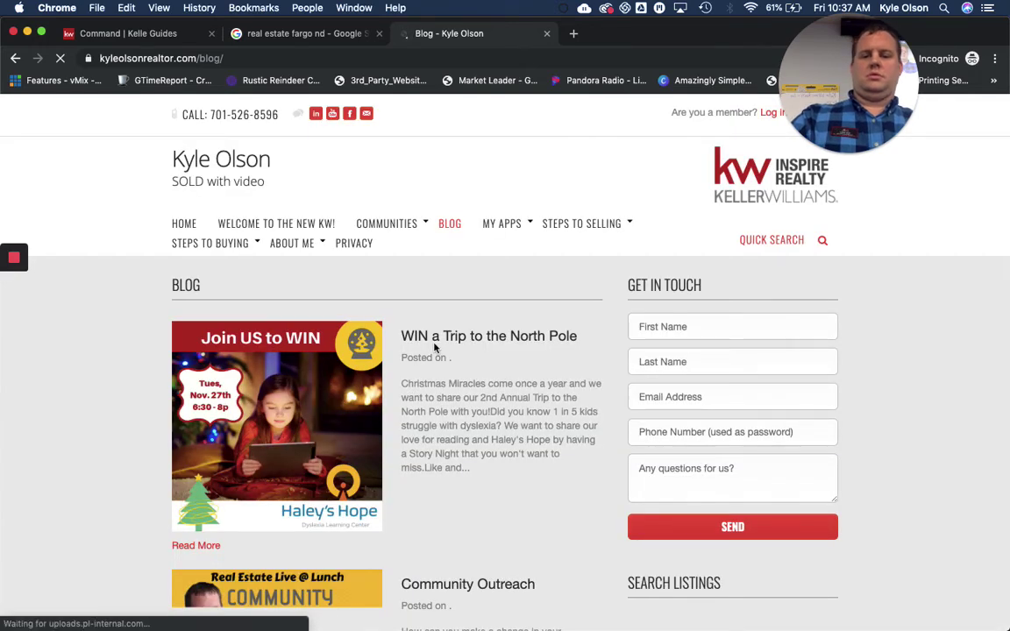
left_click(363, 342)
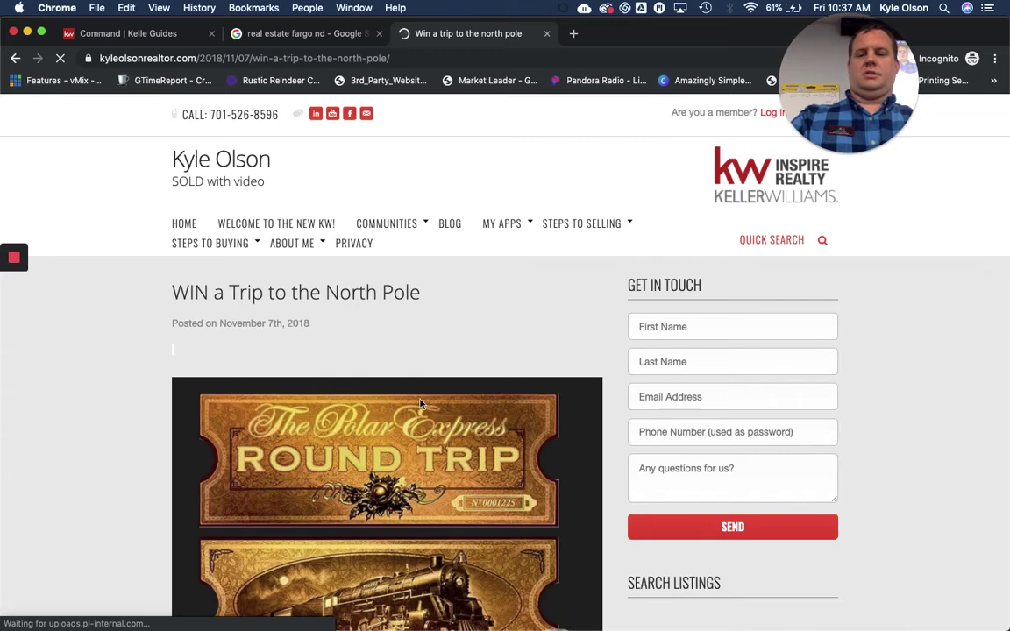
scroll(377, 359, "down", 3)
scroll(421, 402, "down", 5)
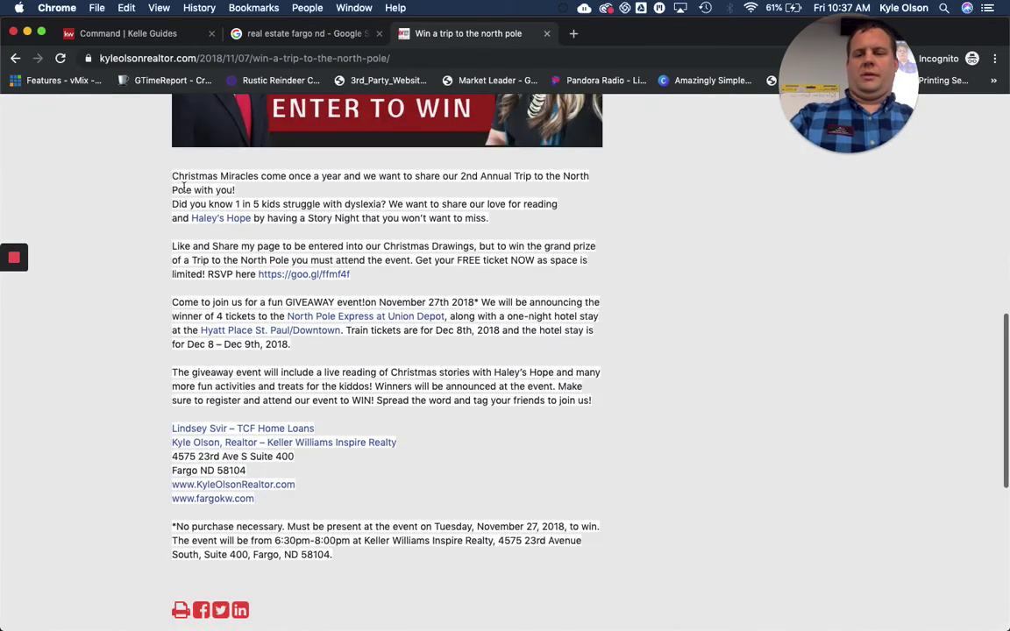
left_click_drag(171, 176, 647, 577)
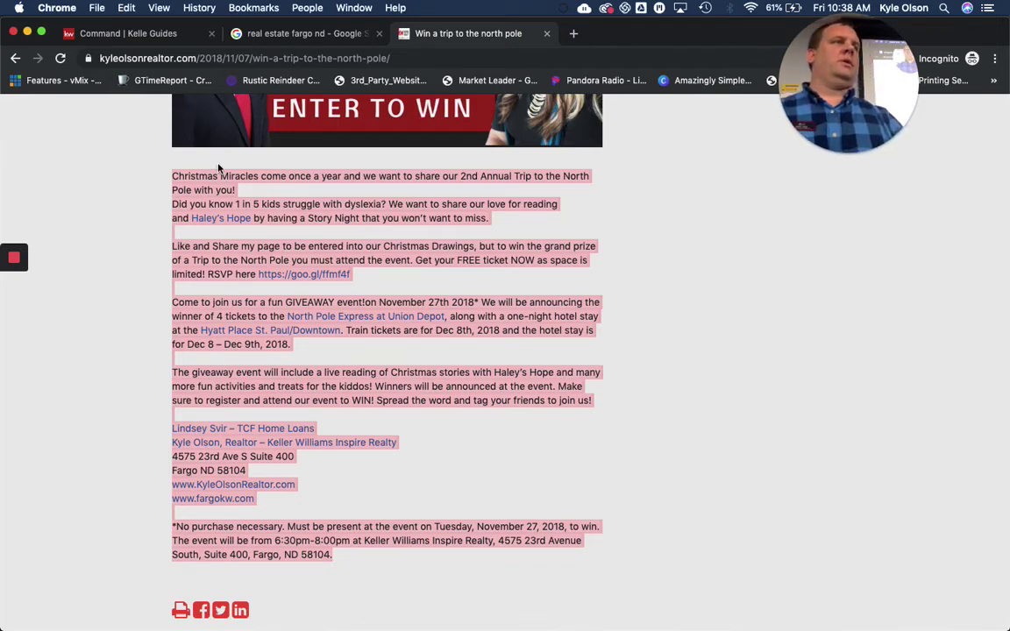
Rearrange the Chrome windows so the incognito site editor's About page is back in front
left_click(118, 35)
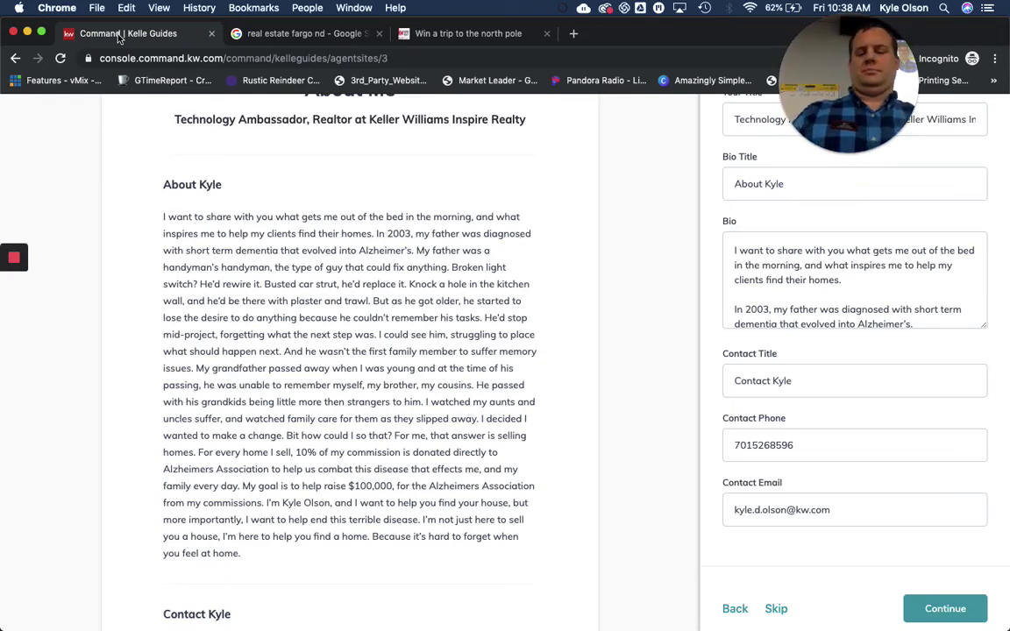
key("super+Tab")
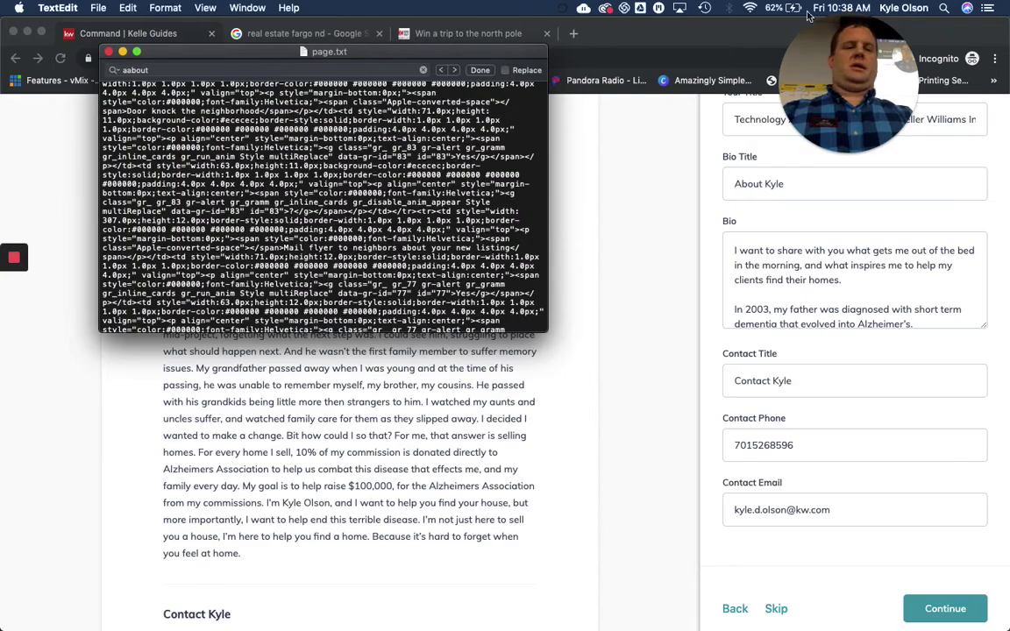
left_click_drag(963, 36, 1009, 31)
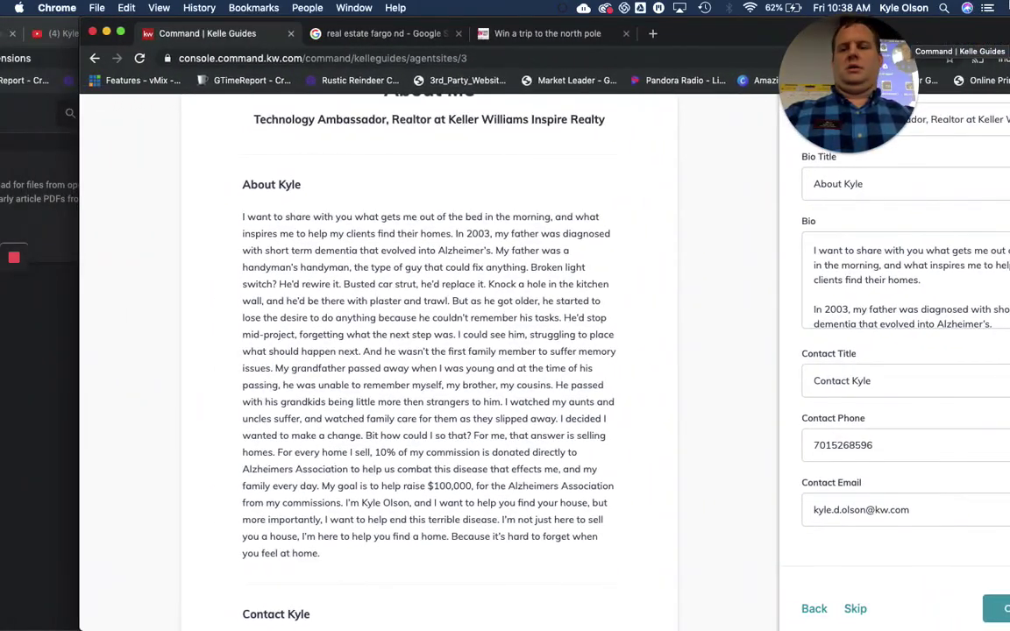
left_click(25, 347)
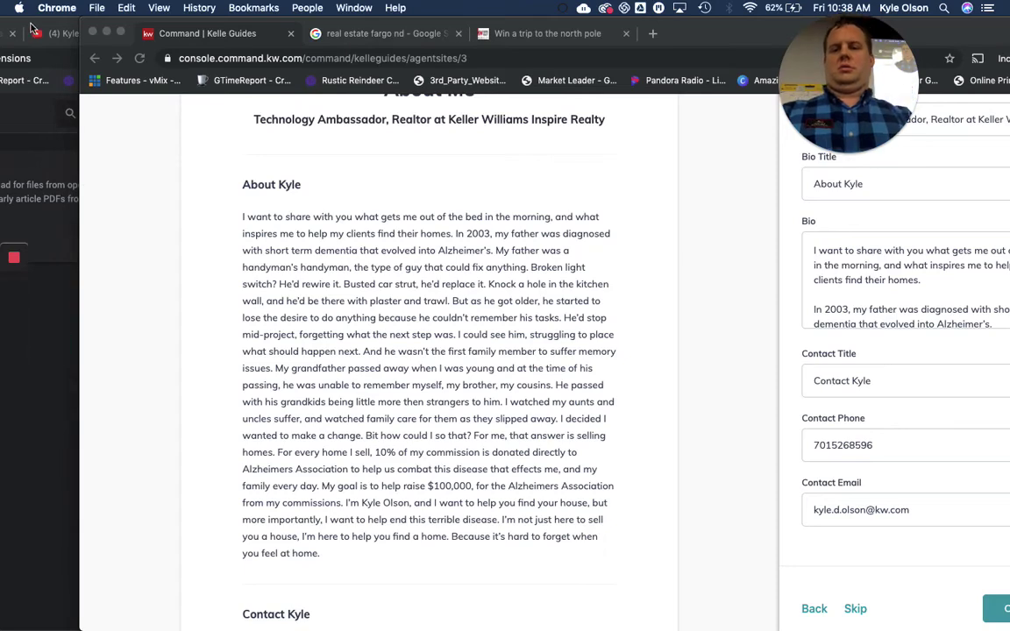
left_click_drag(31, 26, 54, 97)
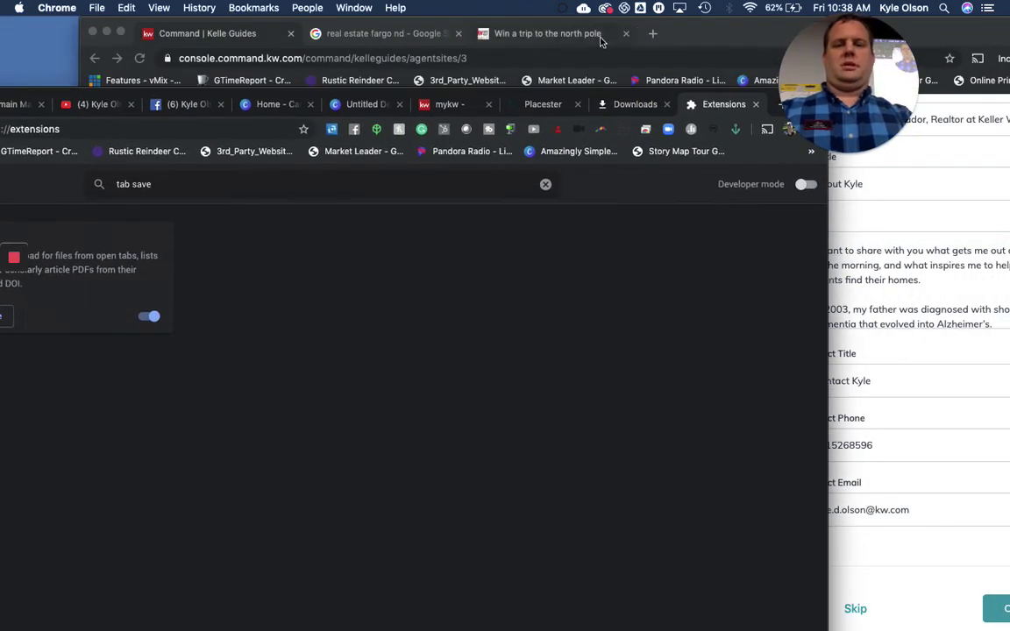
left_click(602, 41)
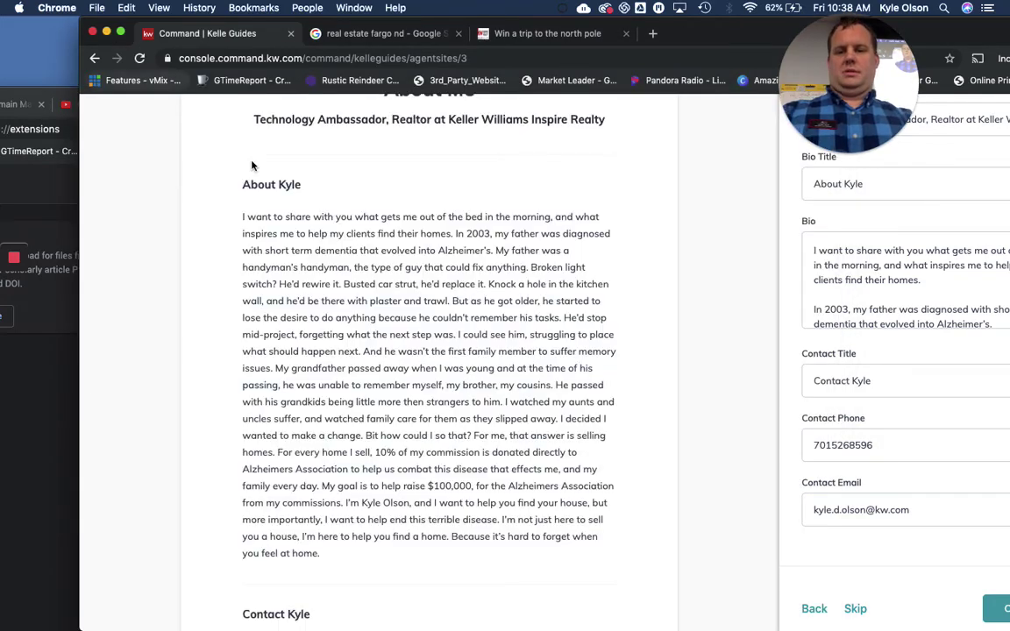
left_click_drag(714, 44, 640, 26)
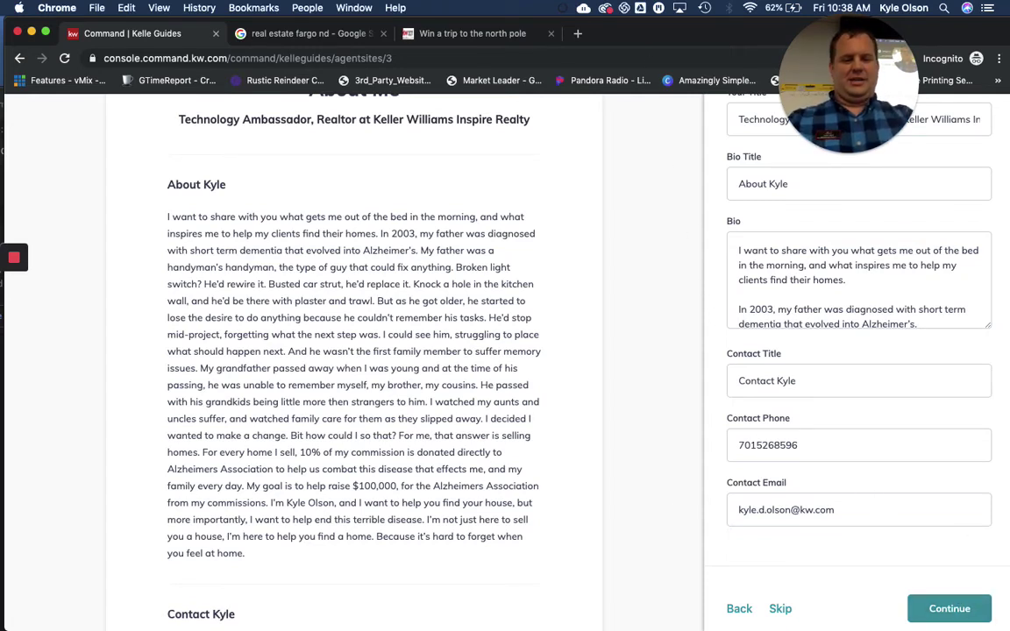
Advance from the About bio to the Contact page settings
left_click(939, 607)
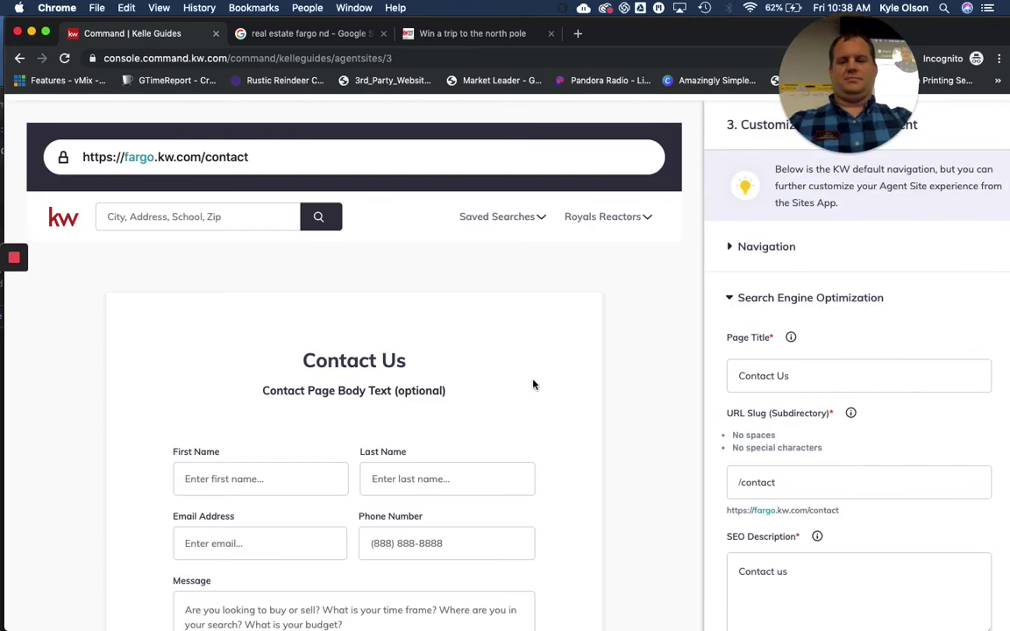
scroll(534, 384, "down", 2)
scroll(533, 384, "down", 3)
scroll(533, 384, "up", 4)
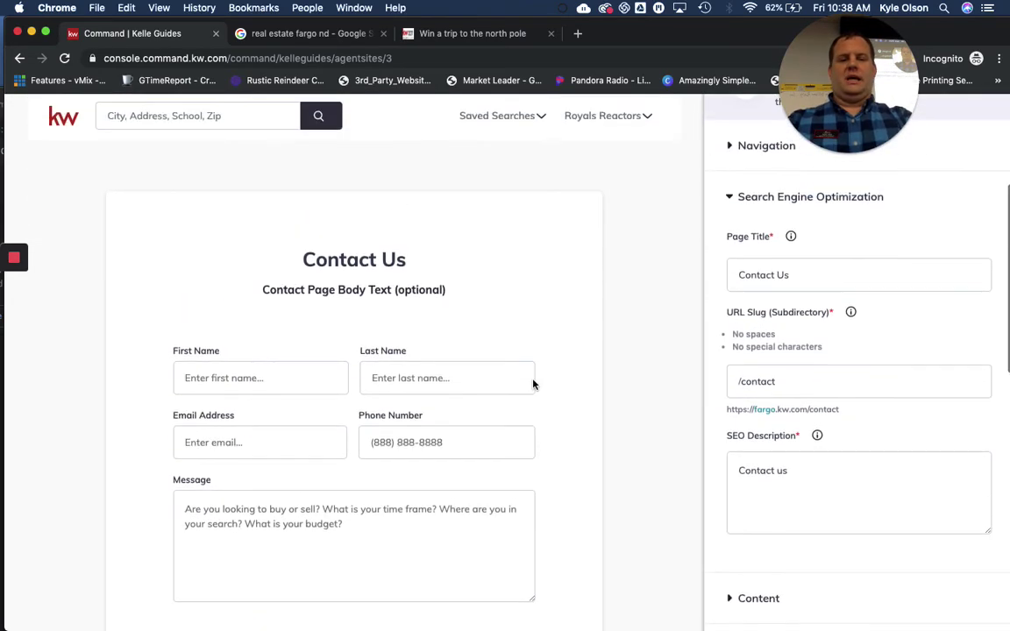
scroll(533, 384, "down", 4)
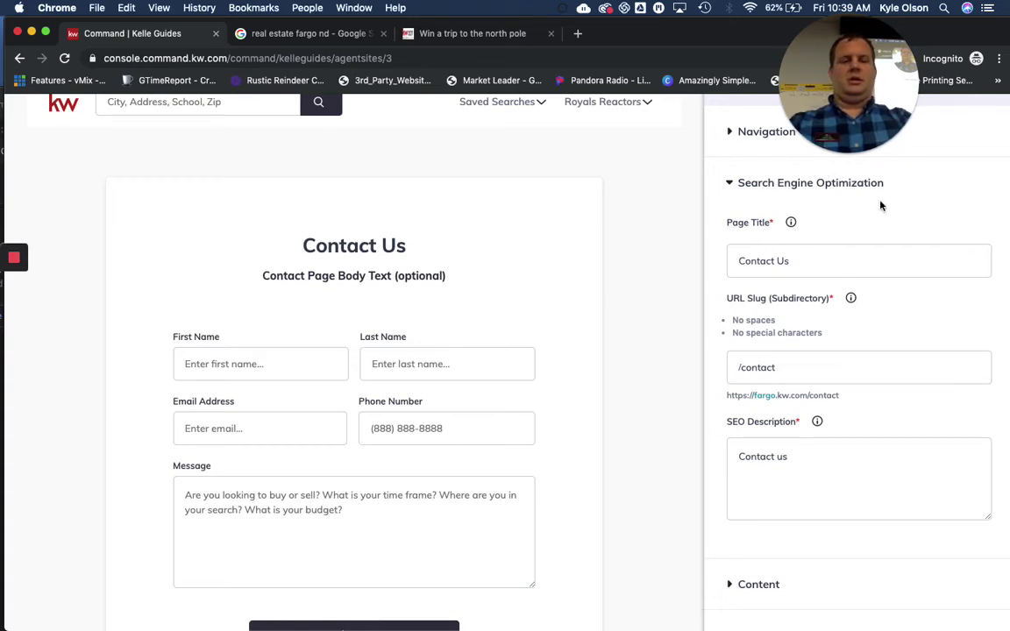
Retitle the page Contact, review its content, and save the Contact page
left_click(809, 260)
key("BackSpace")
key("BackSpace")
key("BackSpace")
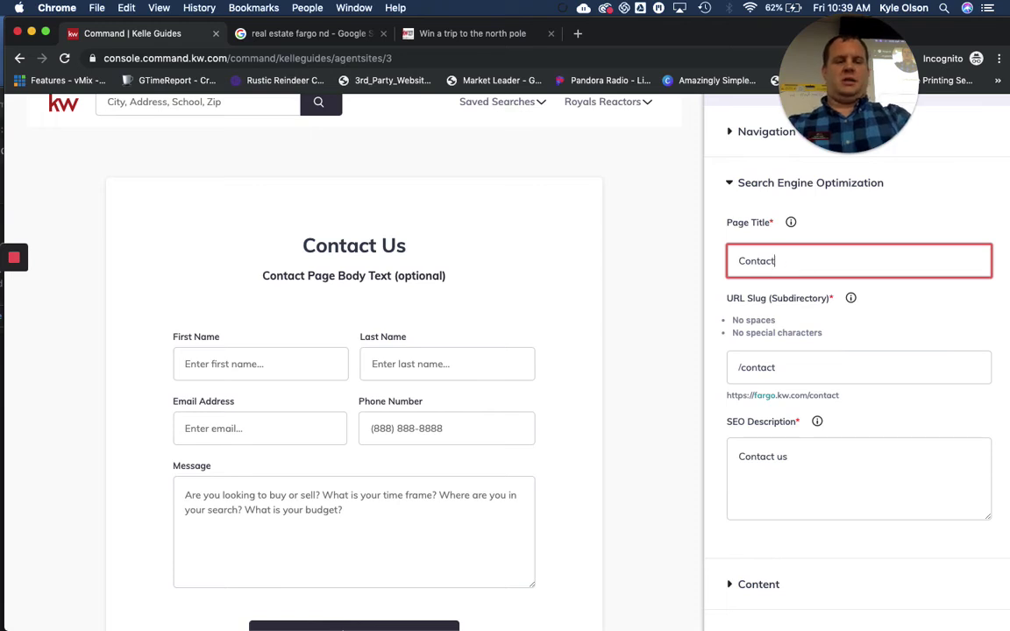
scroll(805, 458, "down", 5)
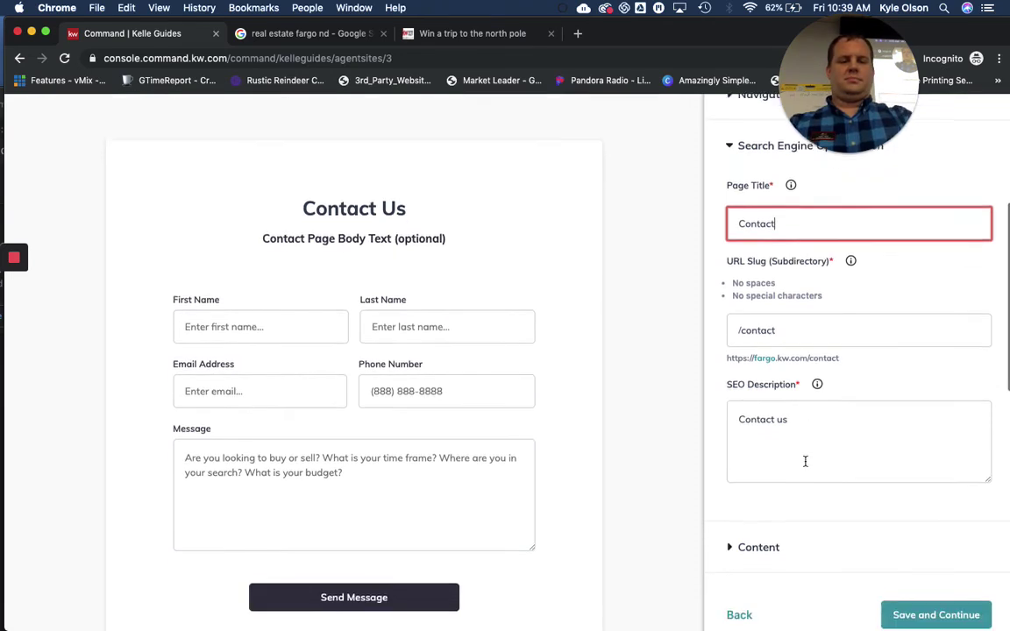
left_click(727, 402)
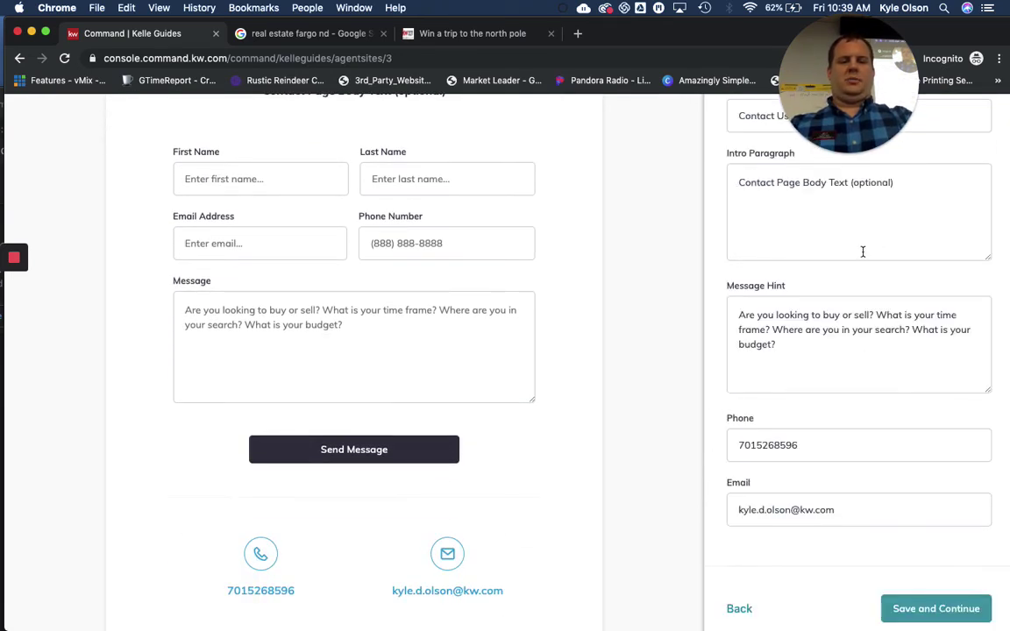
scroll(817, 252, "up", 5)
scroll(815, 252, "down", 7)
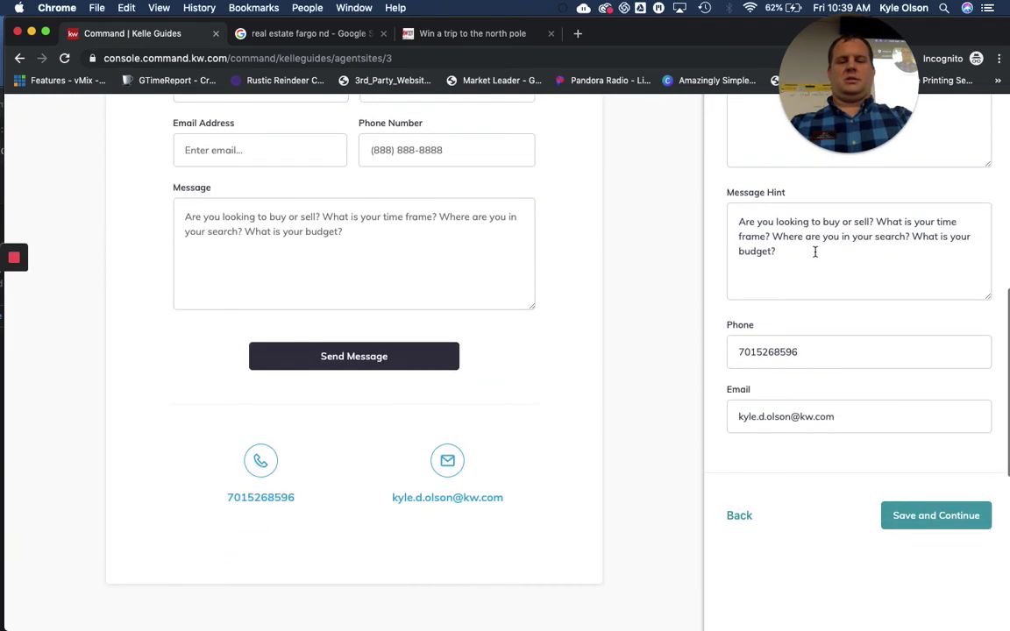
scroll(814, 263, "down", 1)
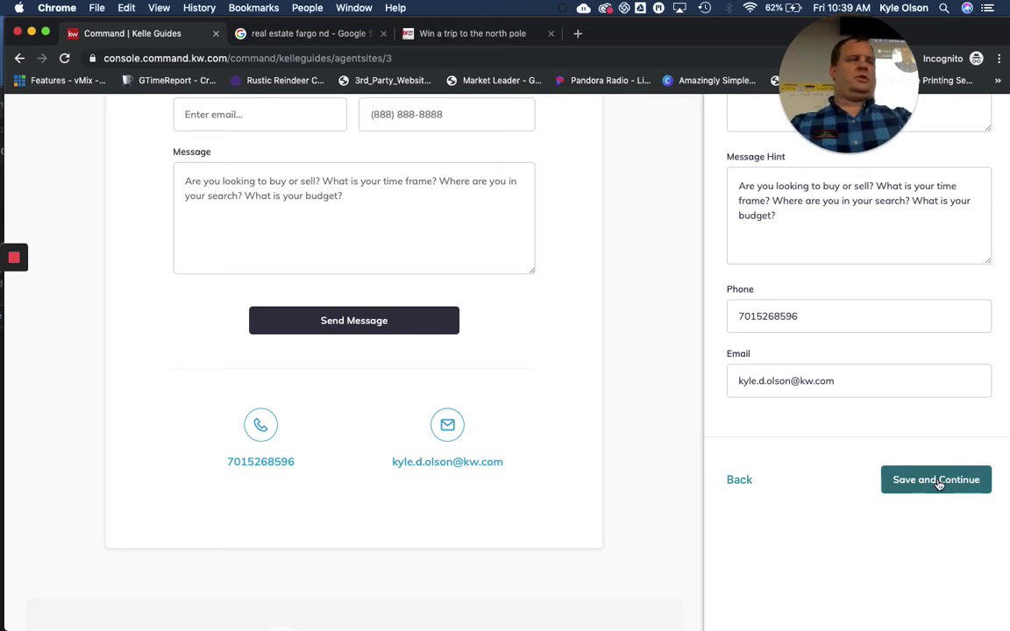
left_click(938, 484)
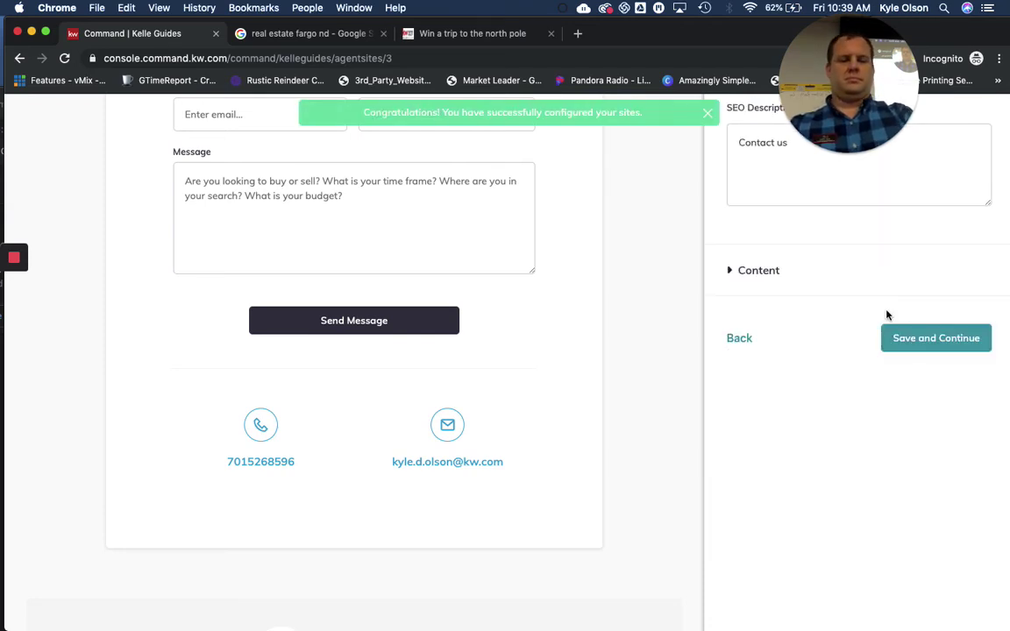
From the What's Next step, open the Sites Creator list of agent site pages
scroll(889, 316, "up", 2)
scroll(888, 316, "down", 1)
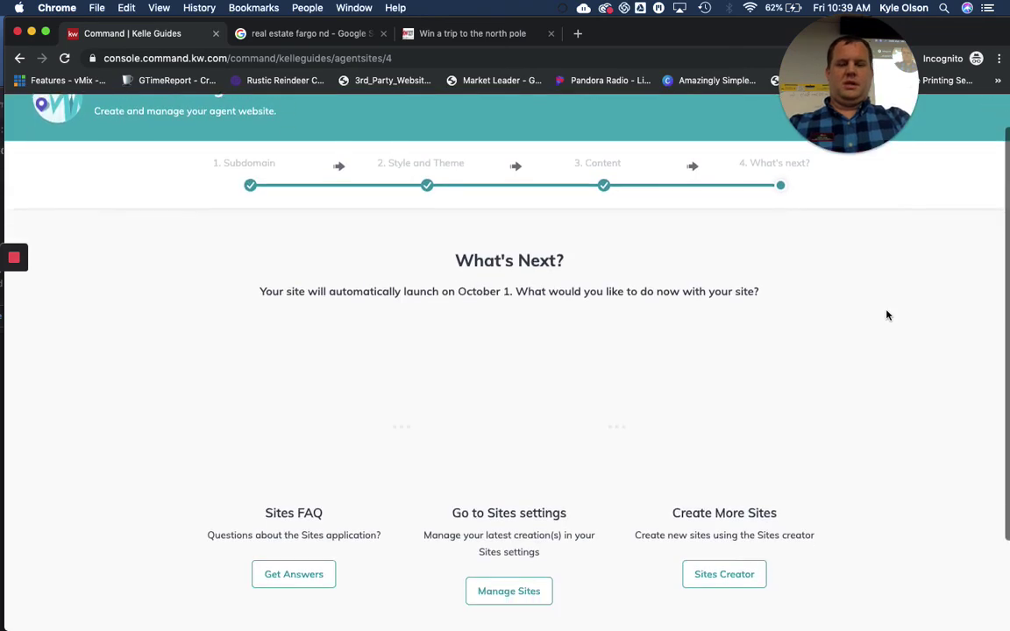
scroll(889, 316, "down", 1)
scroll(889, 316, "down", 1)
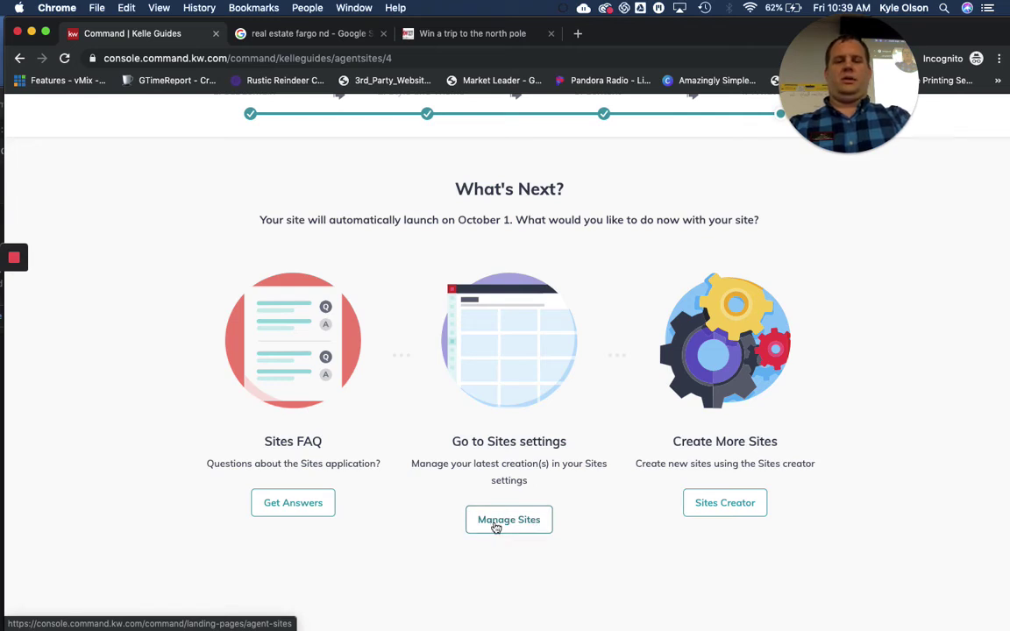
left_click(734, 509)
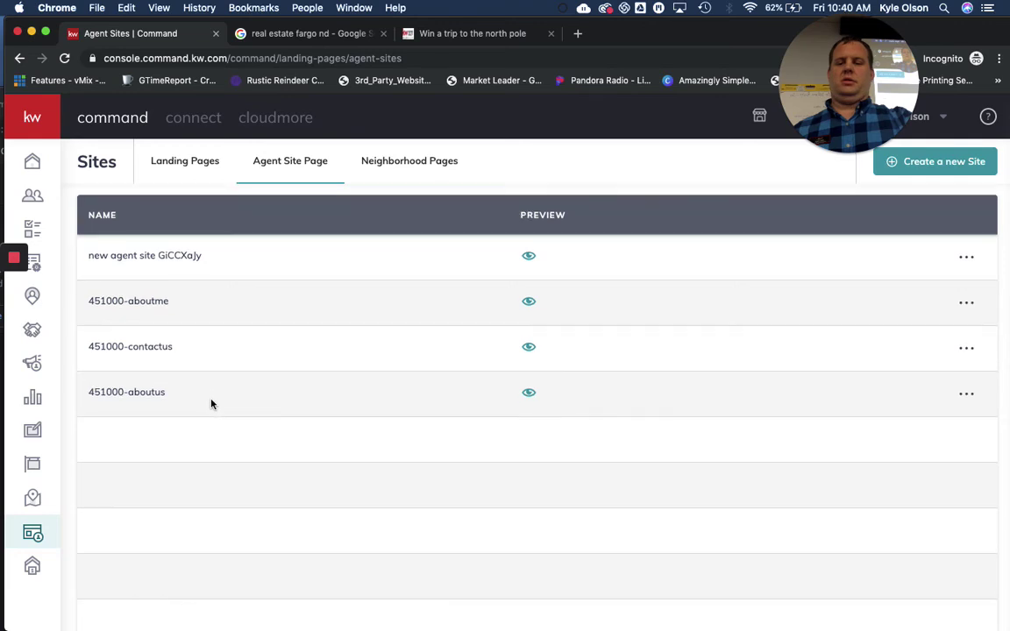
Create a new On My Agent Site page, opening 'new agent site 6kZiZBI' in the editor
scroll(210, 404, "down", 1)
scroll(211, 405, "down", 3)
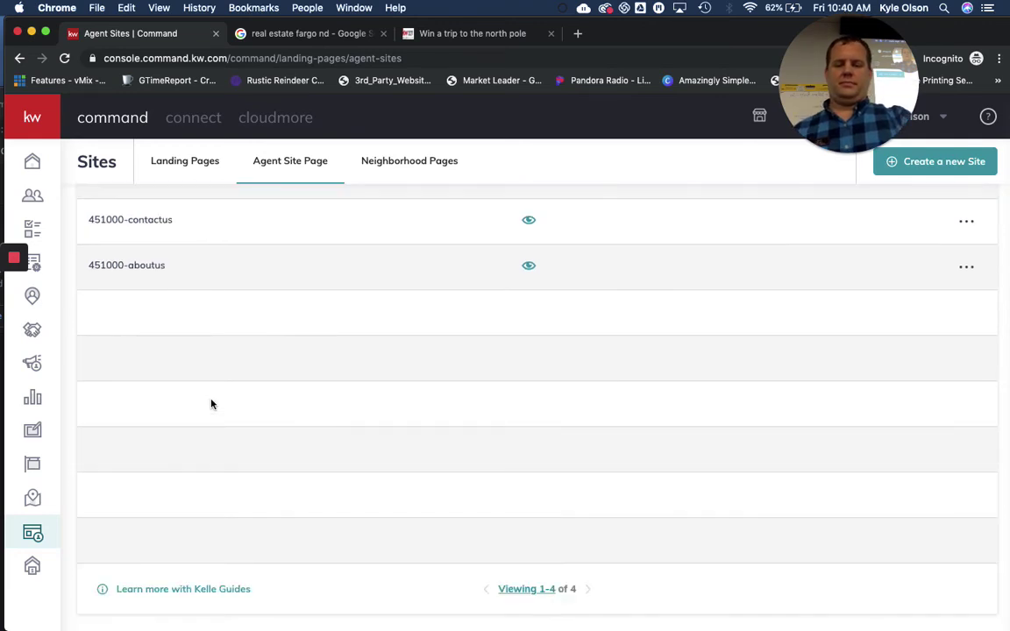
scroll(553, 458, "up", 4)
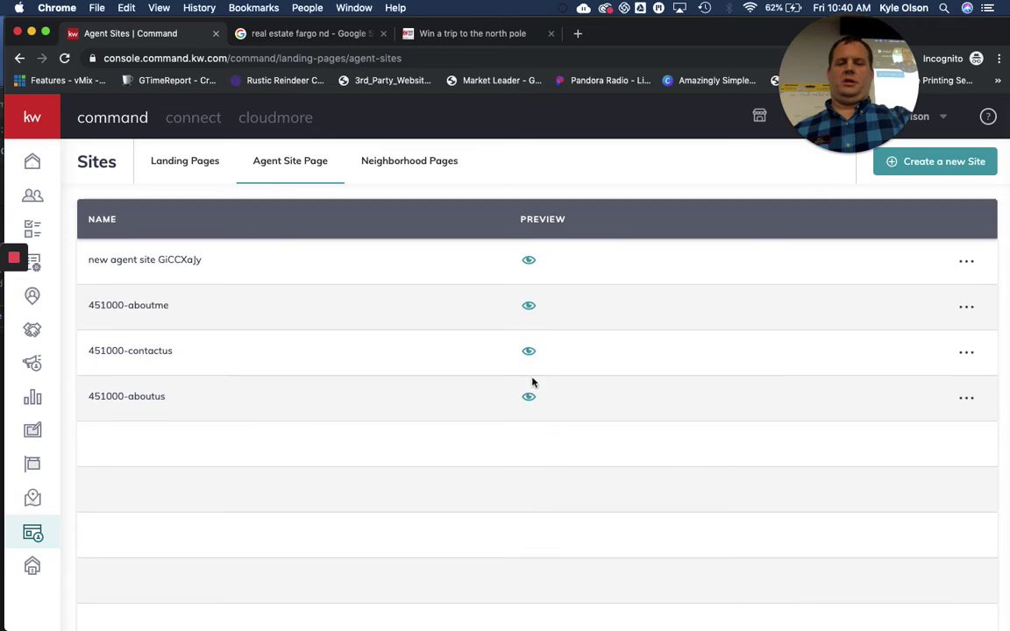
left_click(945, 166)
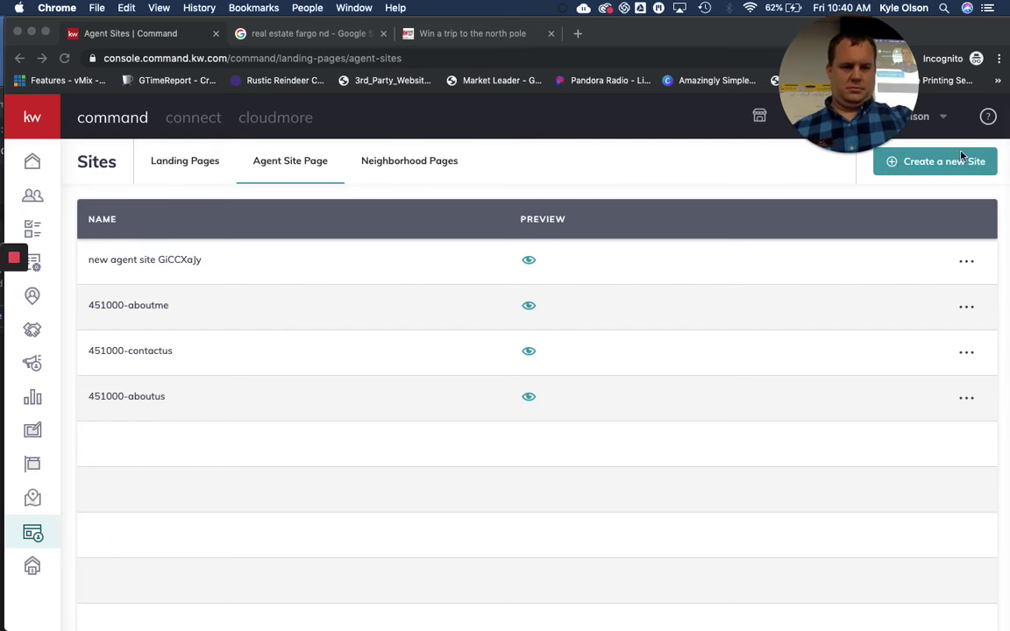
left_click_drag(847, 84, 744, 83)
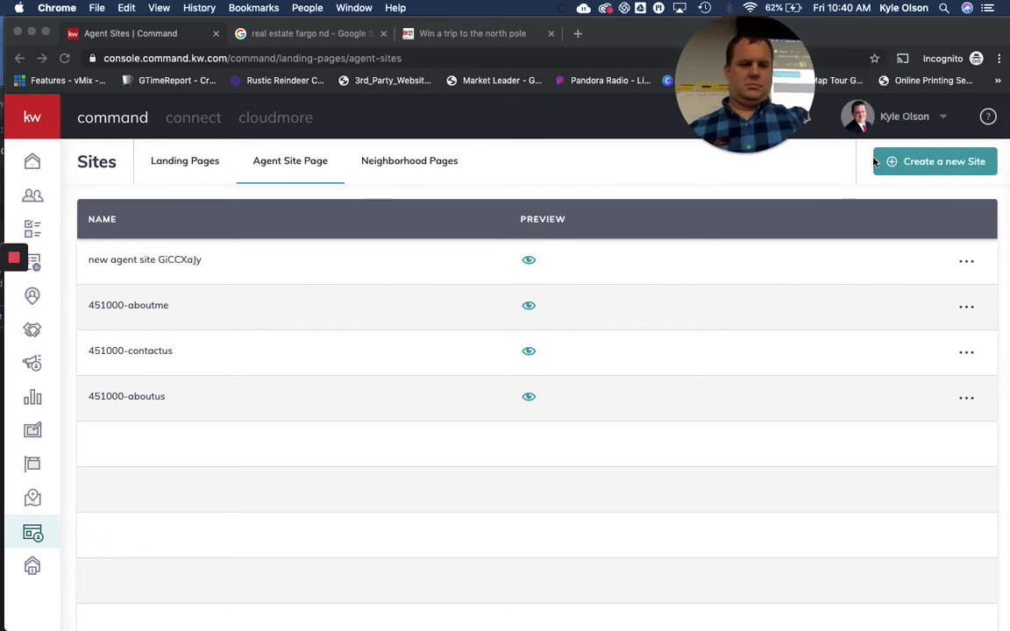
left_click(895, 163)
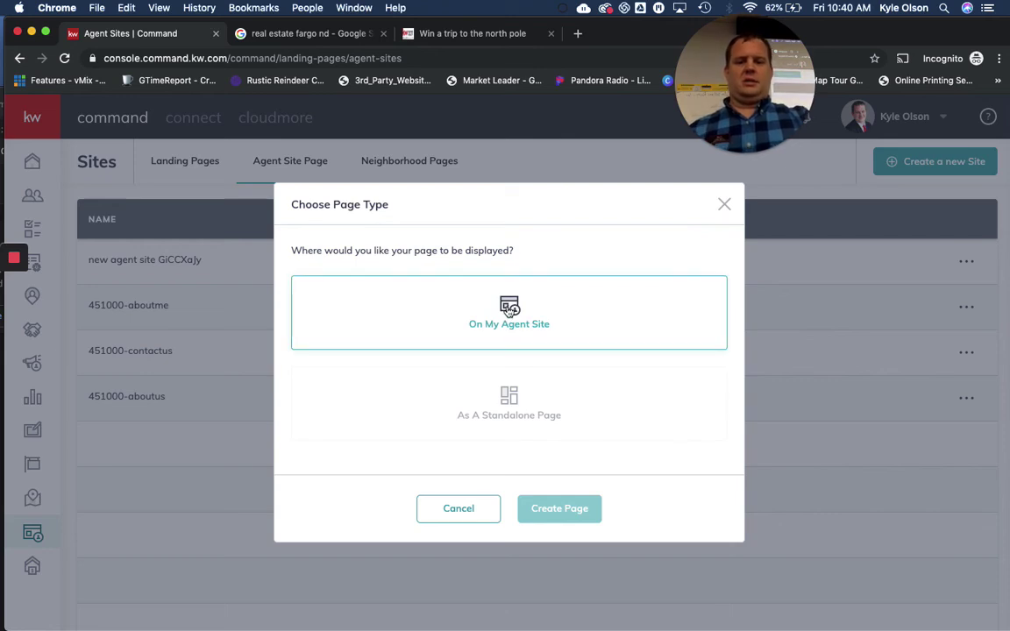
left_click(509, 311)
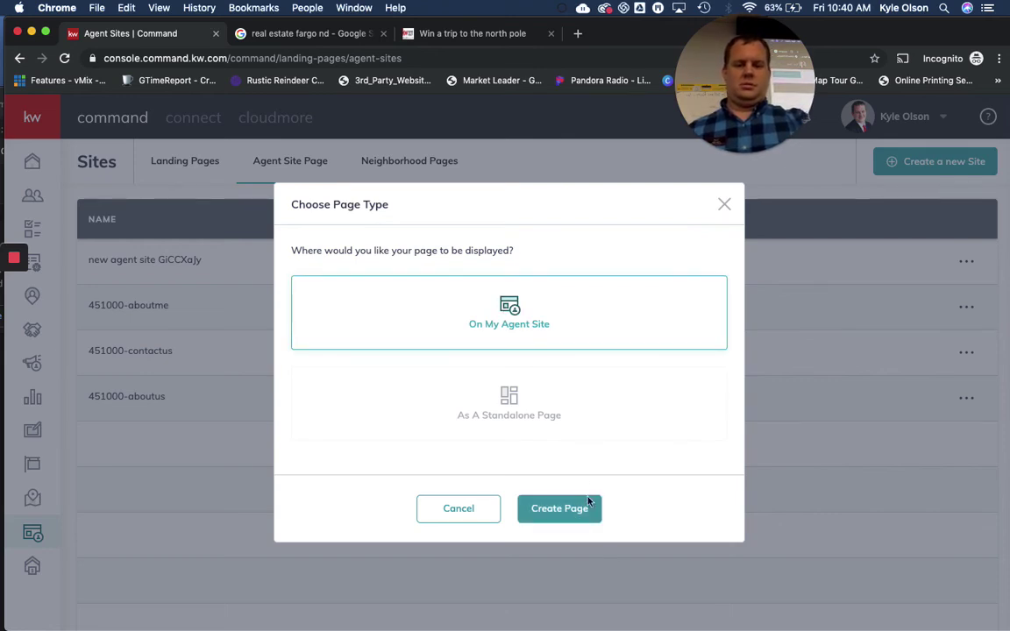
left_click(555, 509)
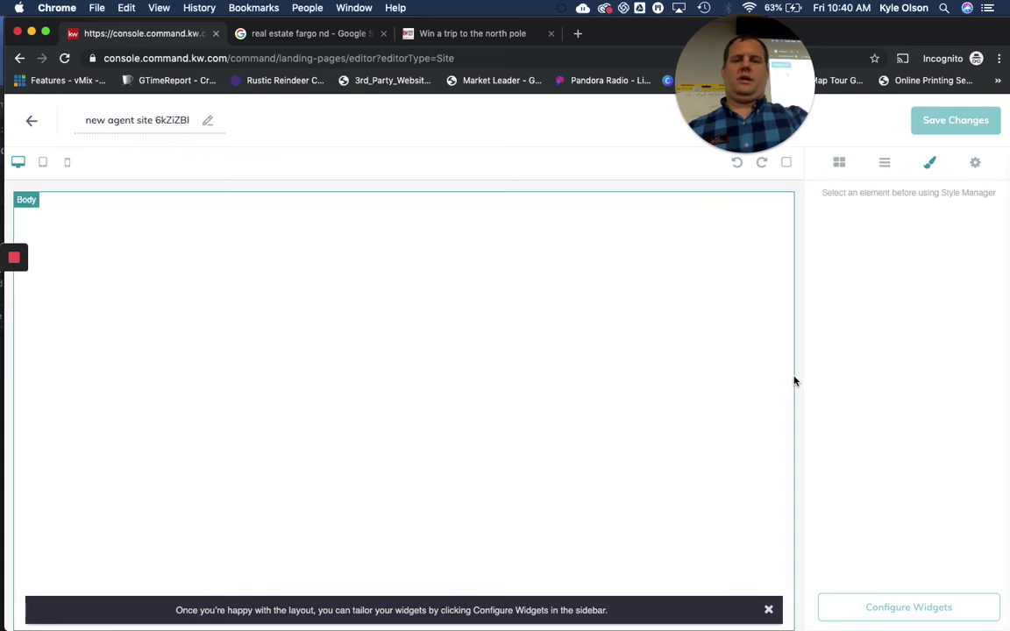
View the page's widgets, then go back to the Agent Site Page list
left_click(842, 164)
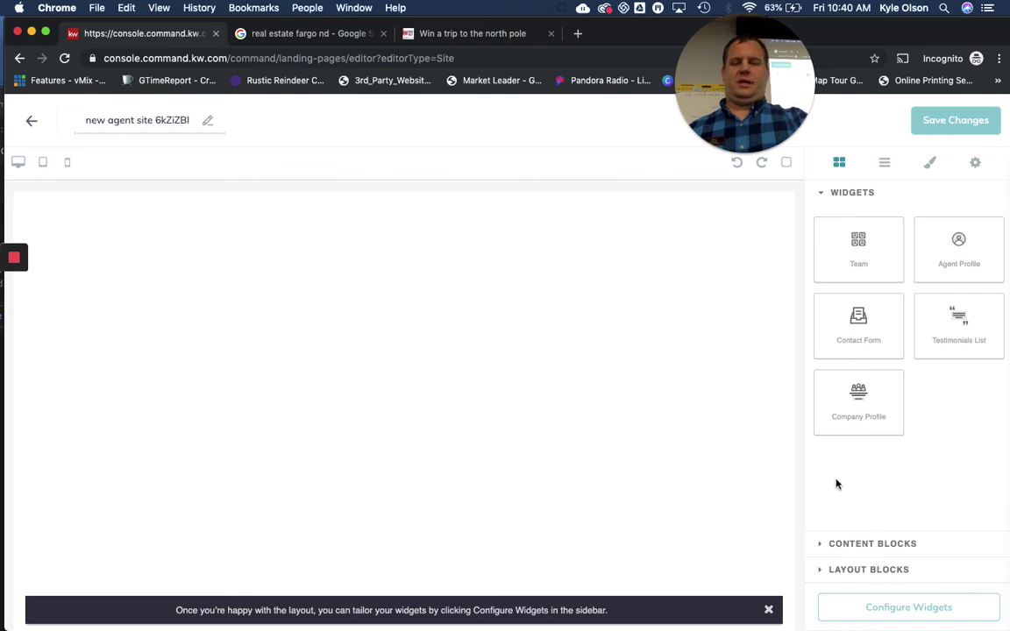
left_click(32, 124)
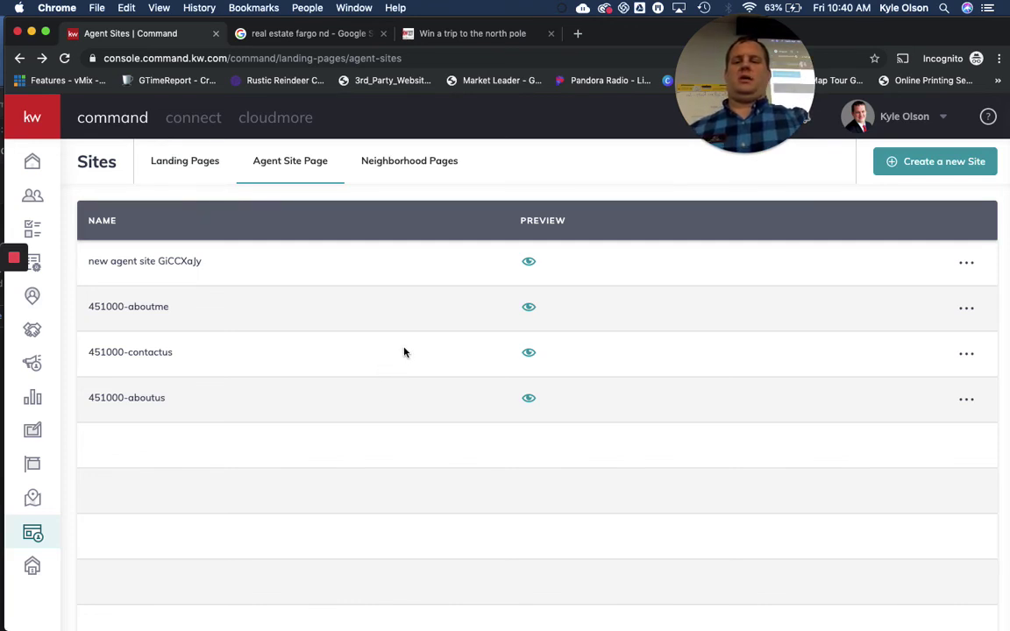
Load fargo.kw.com in a new tab, then return via the North Pole tab to the Agent Sites list
scroll(593, 391, "down", 3)
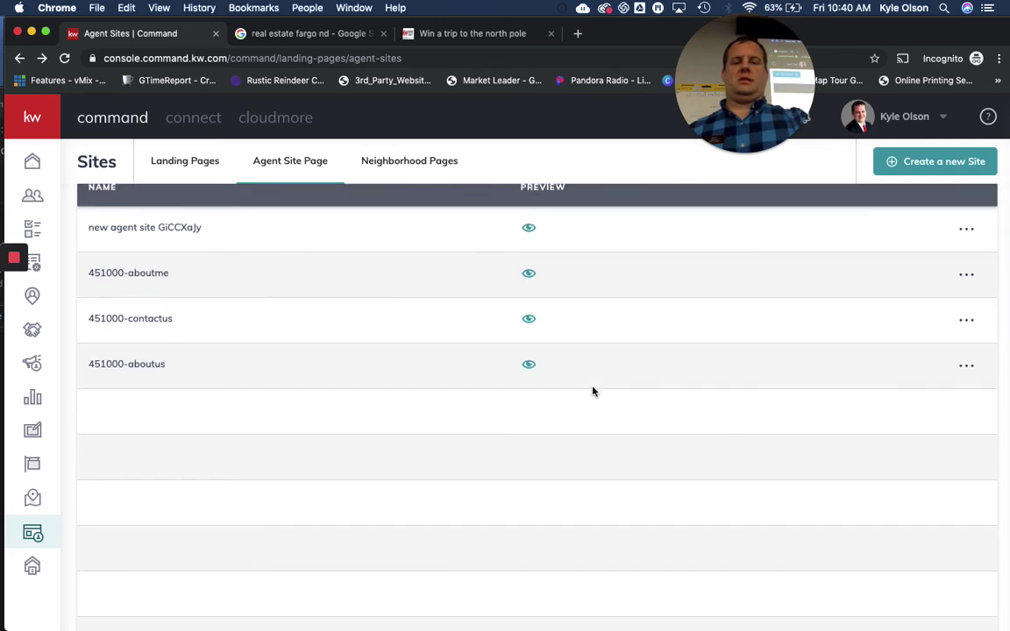
left_click(578, 34)
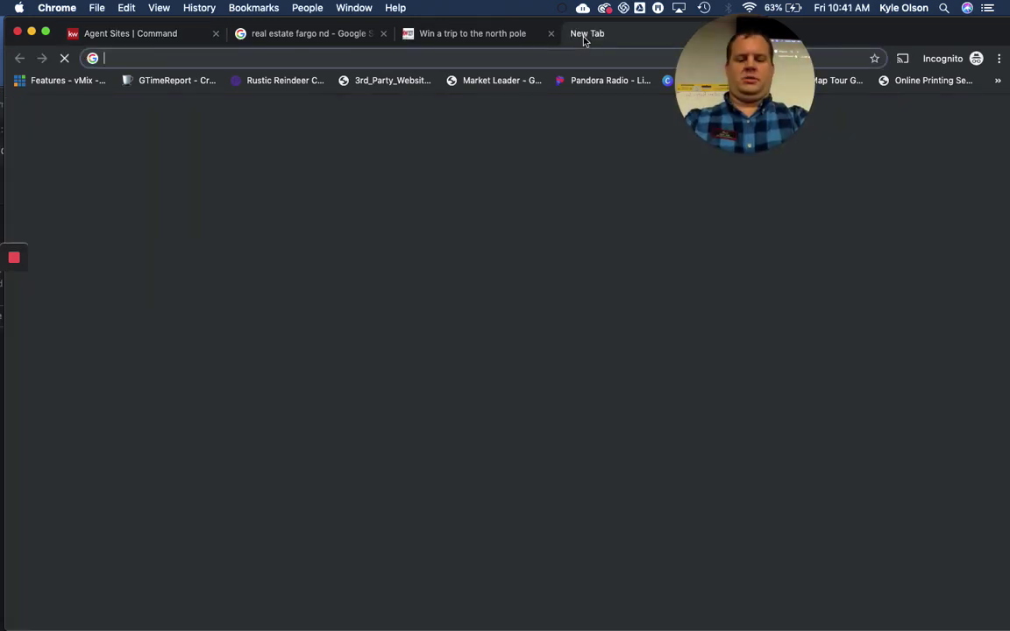
type("fargo.k")
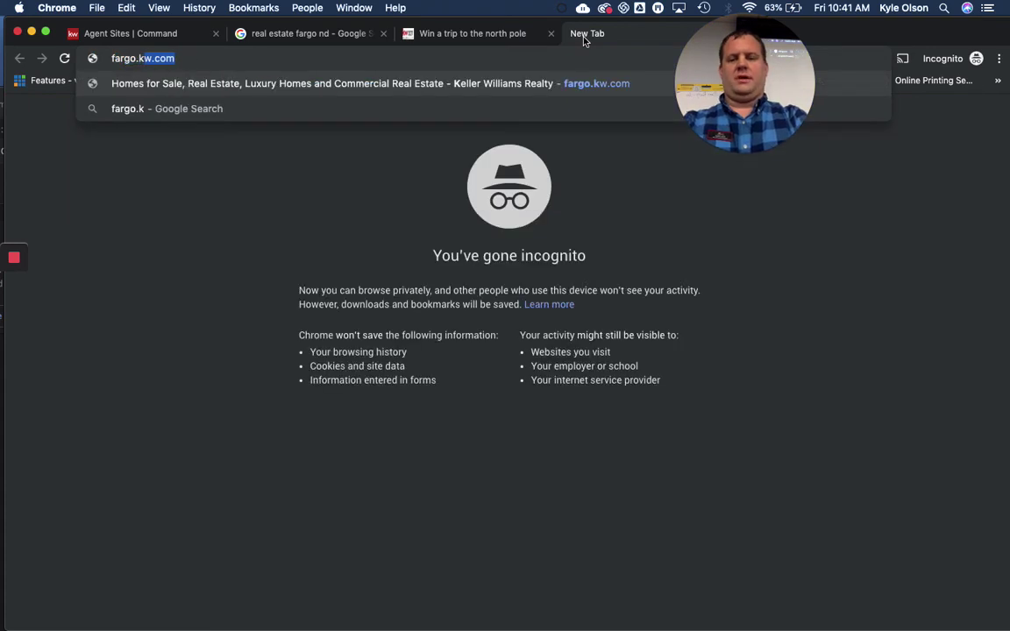
type("w.co")
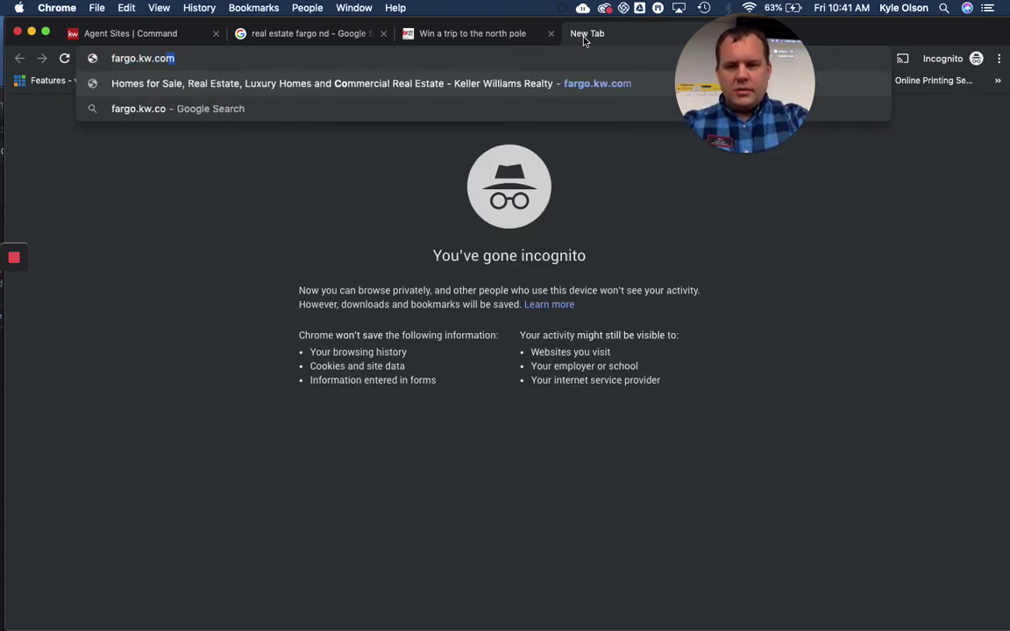
key("Return")
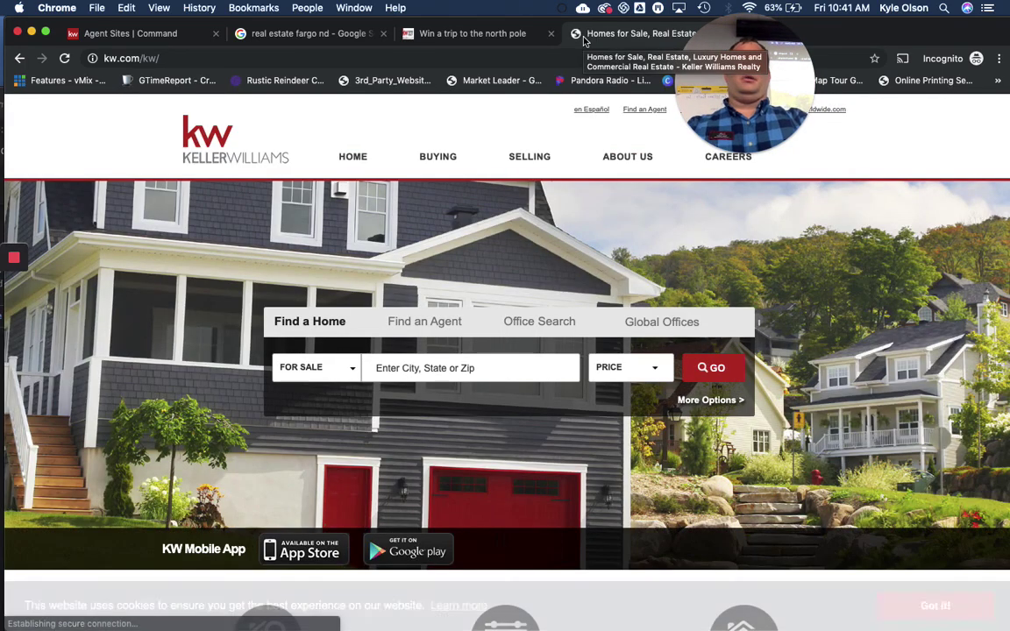
left_click(487, 35)
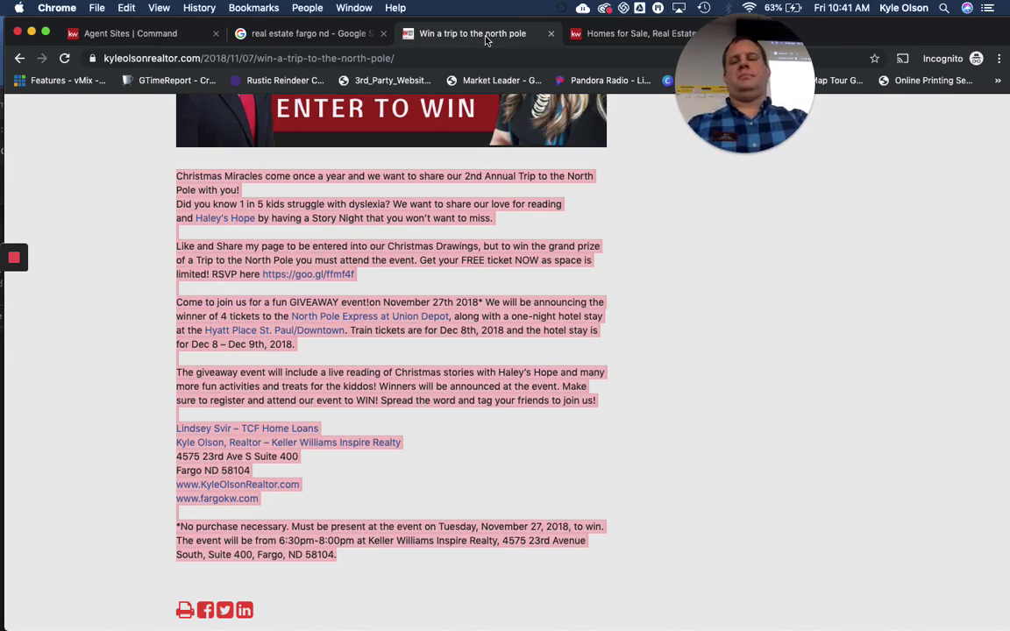
left_click(138, 34)
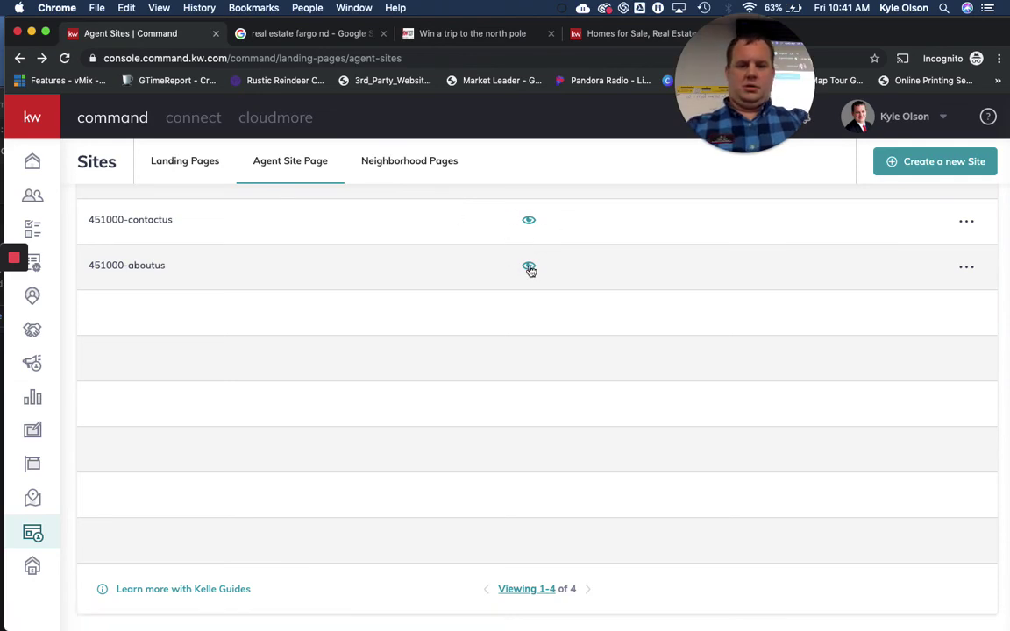
Preview the 451000-aboutus page live and scroll through the Find your Dream Home page and contact form
left_click(528, 266)
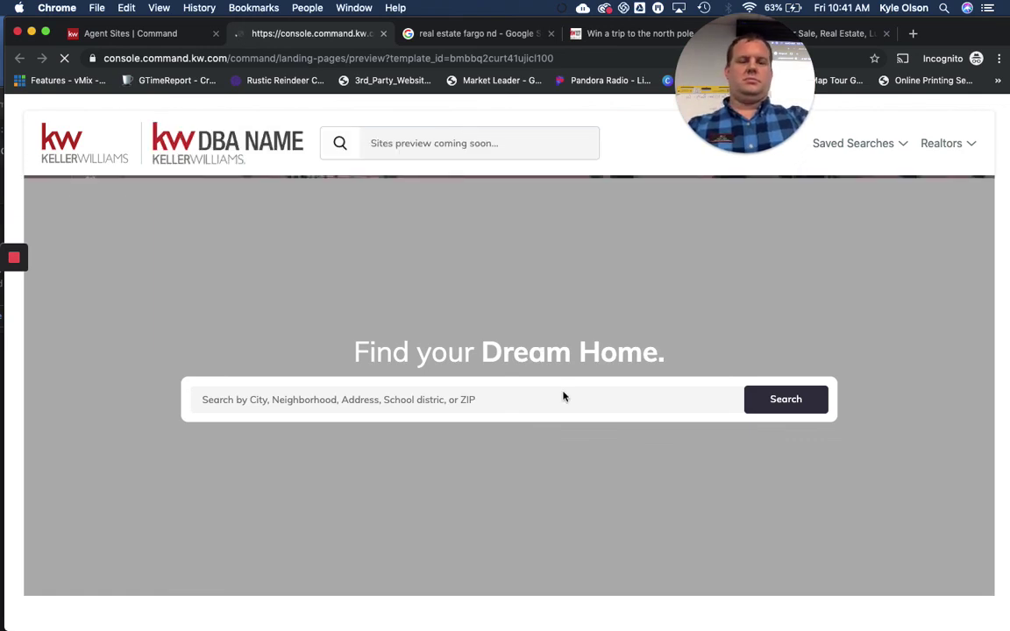
scroll(563, 397, "down", 5)
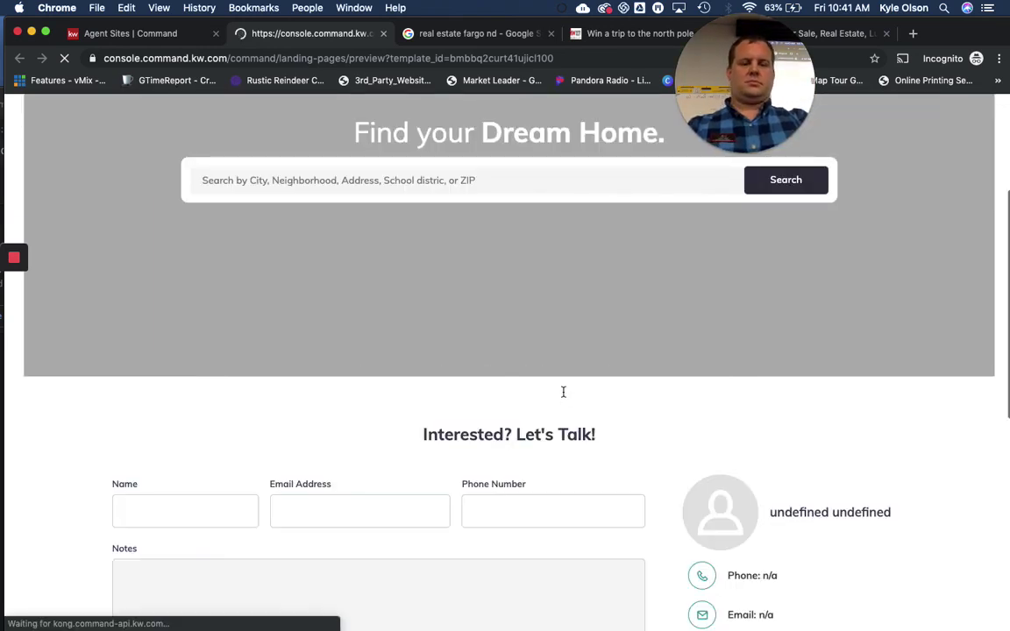
scroll(563, 396, "down", 3)
scroll(563, 396, "down", 2)
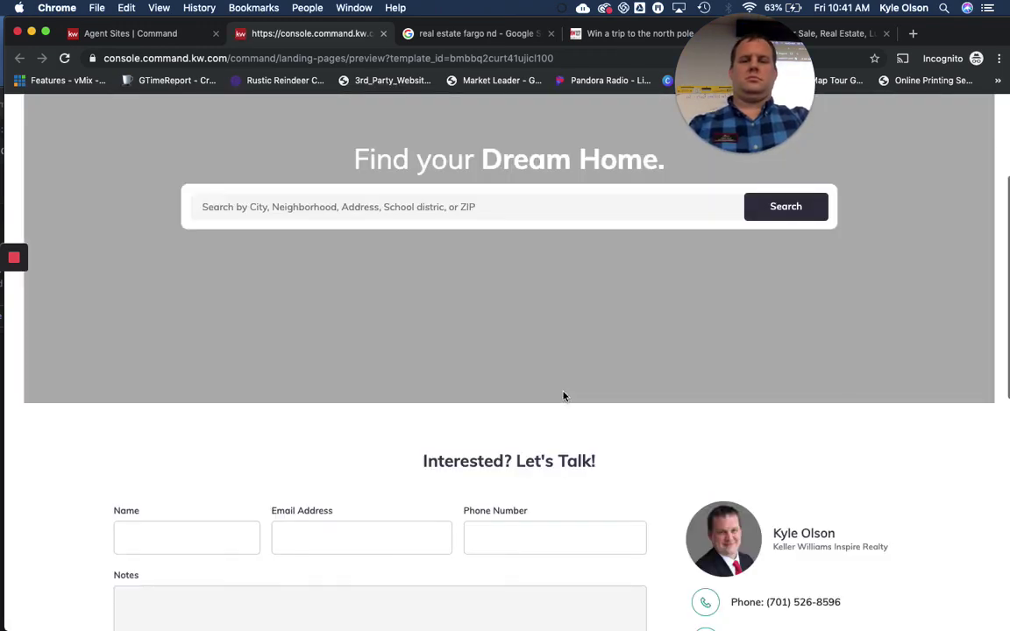
scroll(563, 396, "up", 3)
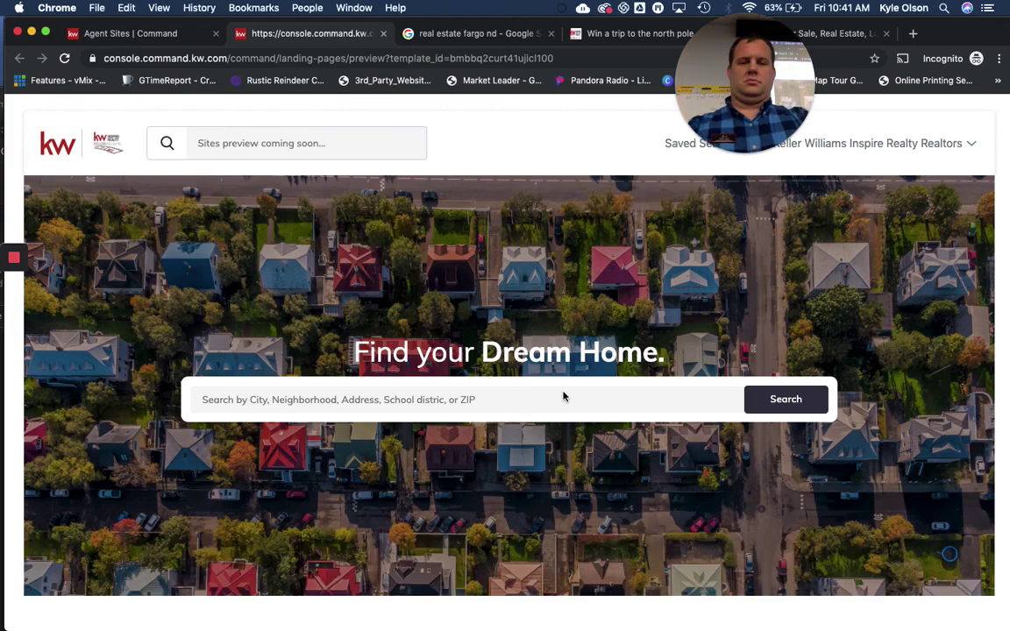